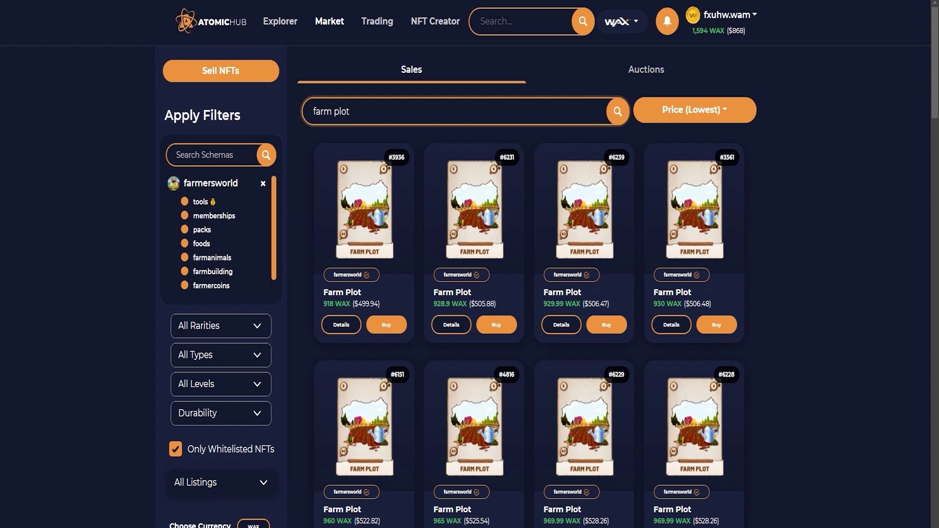
# Switch to the Excel sheet, select cell C3 in the Farm Plot row, and look up the WAX price on CoinGecko.
pyautogui.click(612, 527)
pyautogui.click(269, 99)
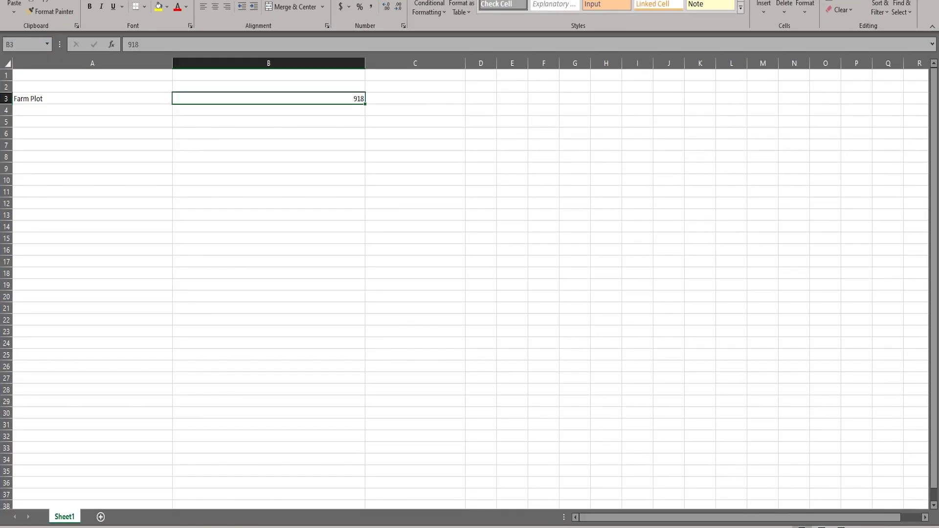
pyautogui.click(415, 99)
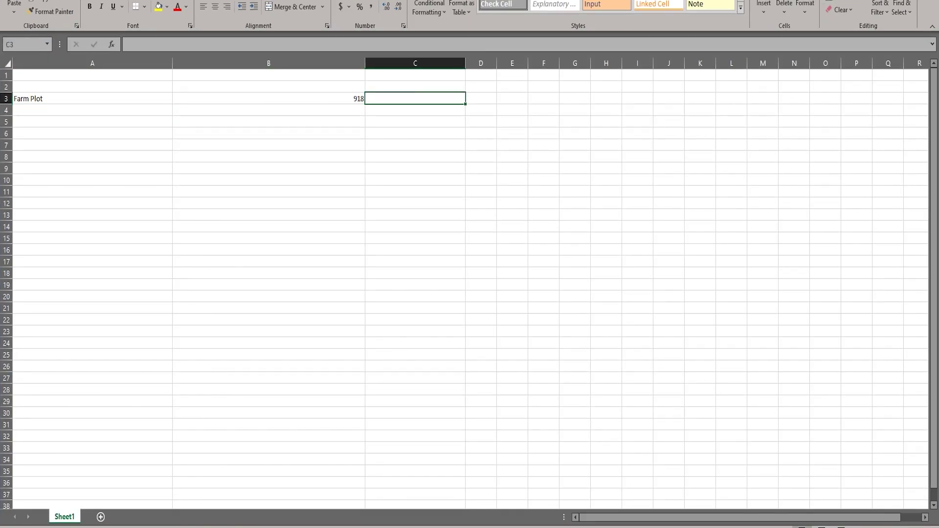
pyautogui.hotkey('alt', 'Tab')
pyautogui.hotkey('ctrl', 'Tab')
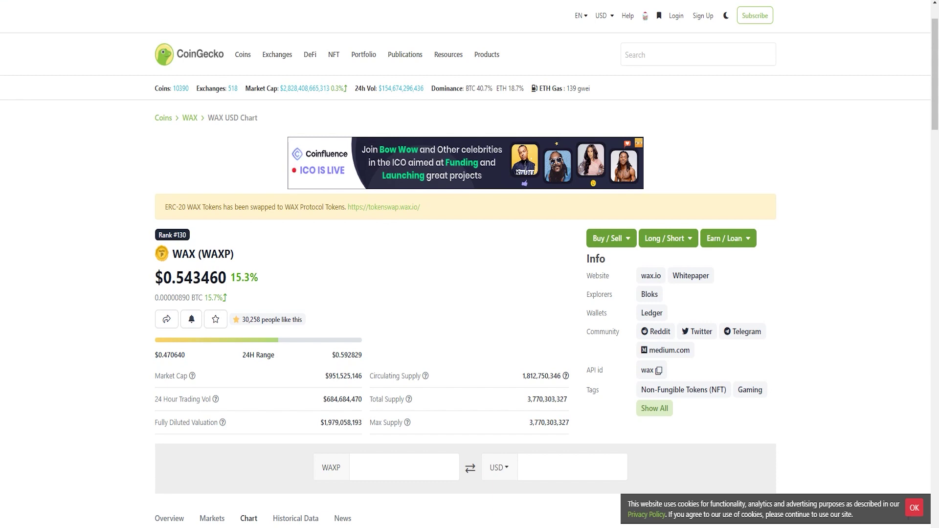
# Switch to Calculator, clear it, and multiply 918 by 0.54, chaining a further multiplication.
pyautogui.hotkey('alt', 'Tab')
pyautogui.click(475, 182)
pyautogui.write('9')
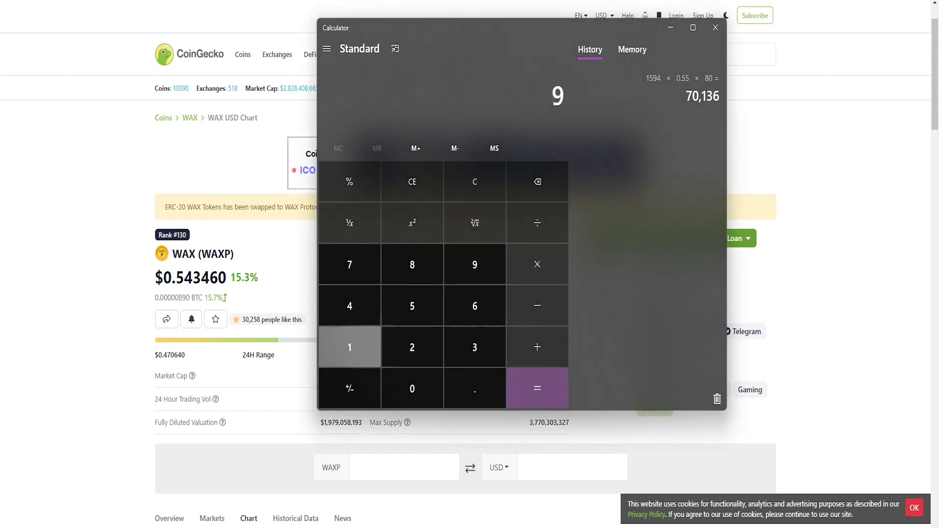
pyautogui.click(349, 347)
pyautogui.click(412, 265)
pyautogui.click(537, 264)
pyautogui.click(475, 389)
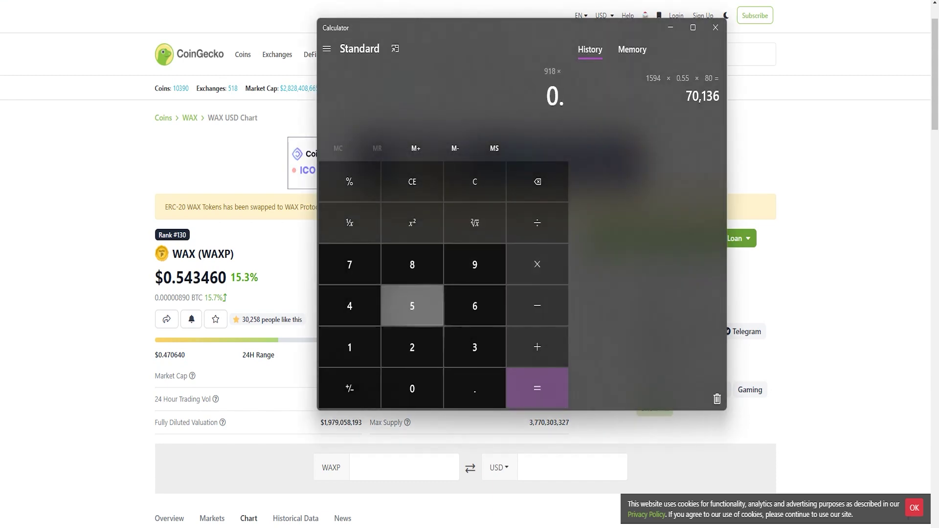
pyautogui.click(412, 306)
pyautogui.click(349, 306)
pyautogui.click(537, 265)
# Check the USDT/INR rate on WazirX and complete the pending multiplication in Calculator with 80.
pyautogui.hotkey('alt', 'Tab')
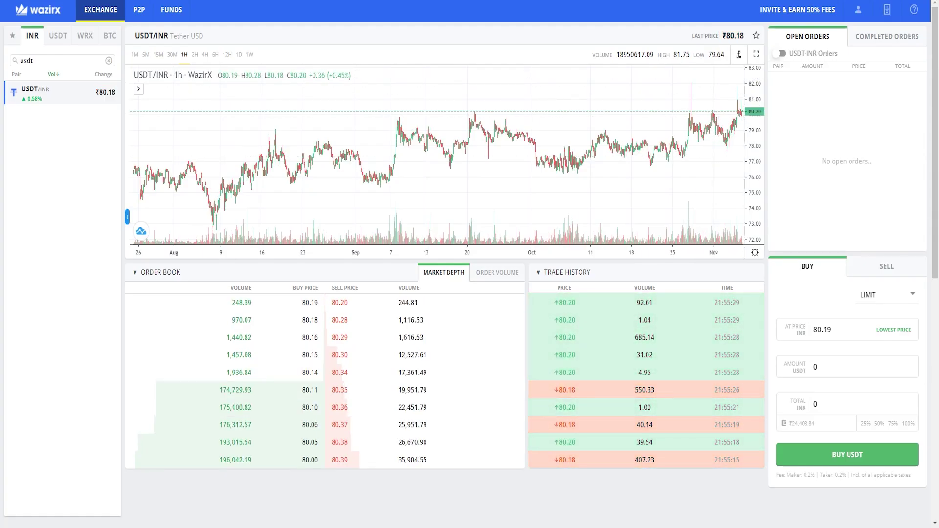
pyautogui.hotkey('alt', 'Tab')
pyautogui.hotkey('alt', 'Tab')
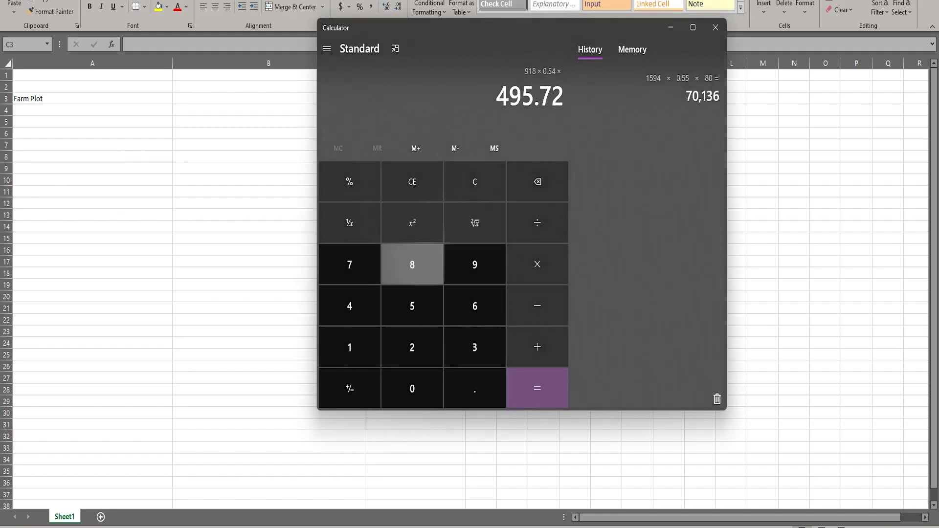
pyautogui.click(412, 265)
pyautogui.click(412, 389)
pyautogui.click(532, 386)
# Back in Excel, enter 39657 Rs in cell C3 of the Farm Plot row and right-align it.
pyautogui.hotkey('alt', 'Tab')
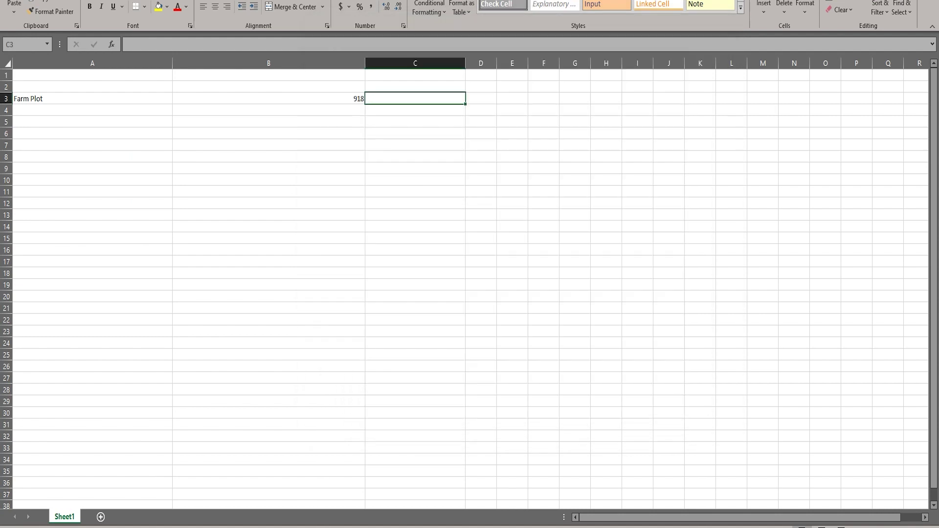
pyautogui.write('38')
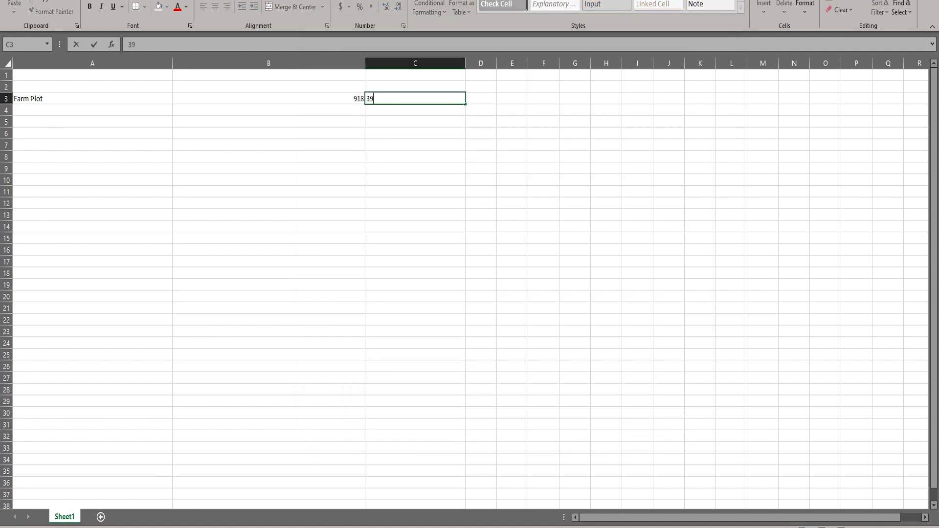
pyautogui.hotkey('alt', 'Tab')
pyautogui.hotkey('alt', 'Tab')
pyautogui.write('657 Rs')
pyautogui.press('Return')
pyautogui.click(415, 98)
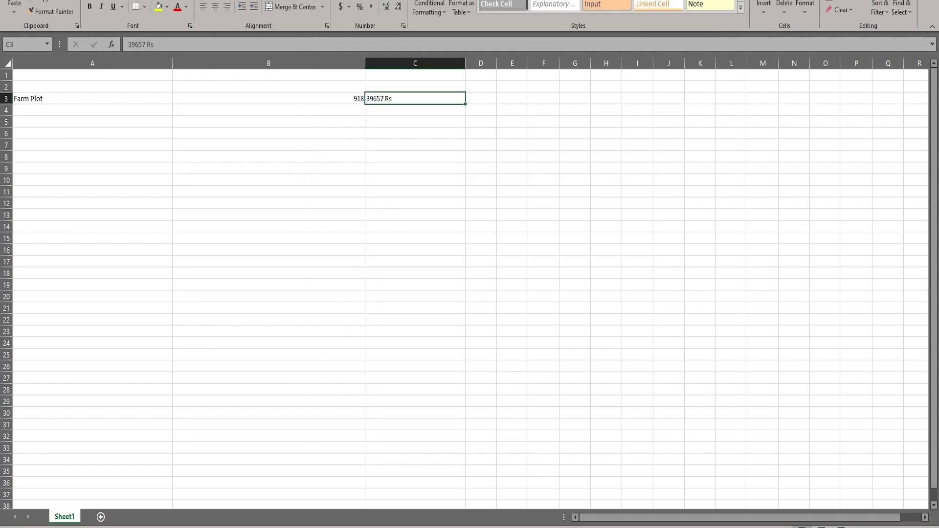
pyautogui.click(227, 7)
# Select cell B4 in the sheet and search the AtomicHub market sales for barley seeds.
pyautogui.click(269, 110)
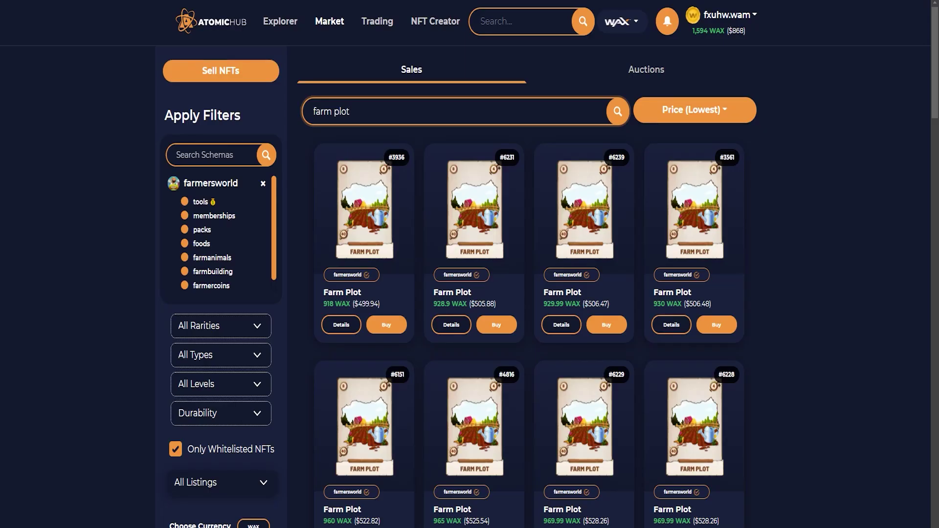
pyautogui.hotkey('ctrl', 'a')
pyautogui.write('barley seeds')
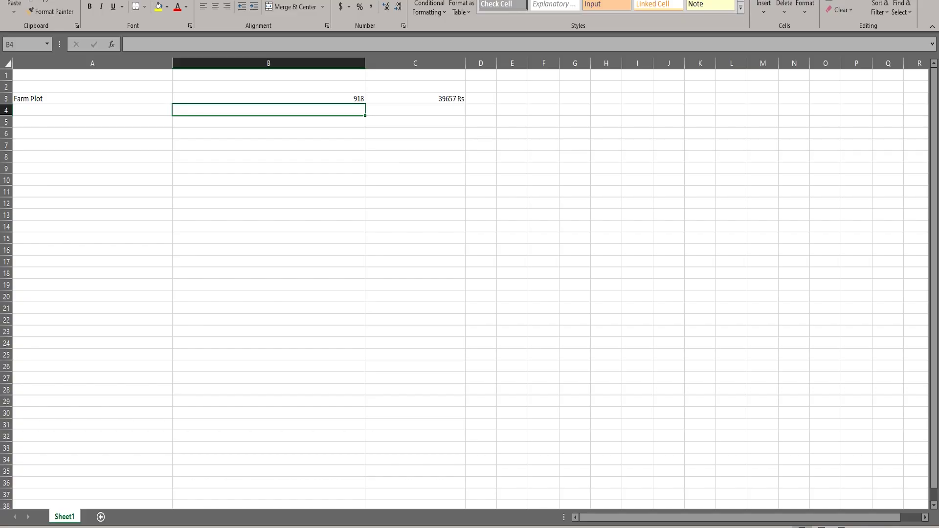
# In Excel, enter the label Barley Seeds x8 in cell A4 and the WAX price 1050 in B4.
pyautogui.click(93, 110)
pyautogui.write('Barley Seeds')
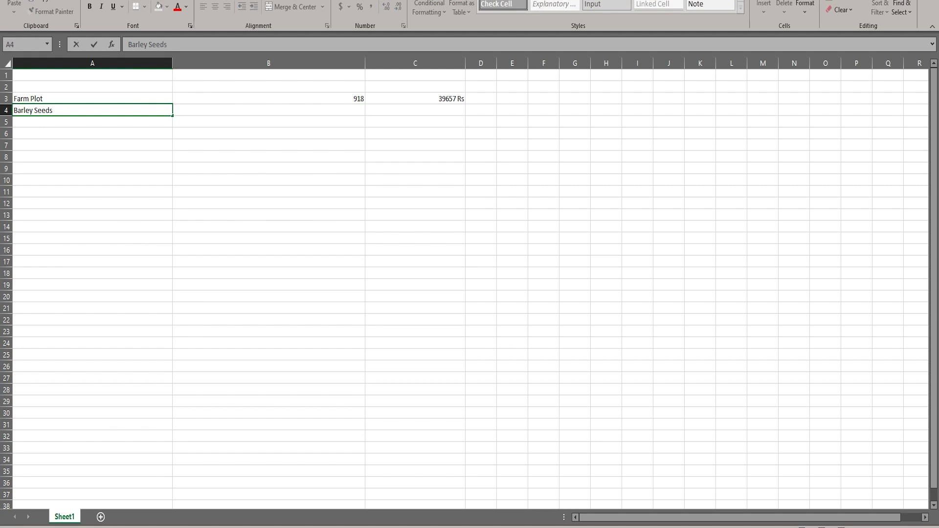
pyautogui.press('Right')
pyautogui.write('1050')
pyautogui.press('Left')
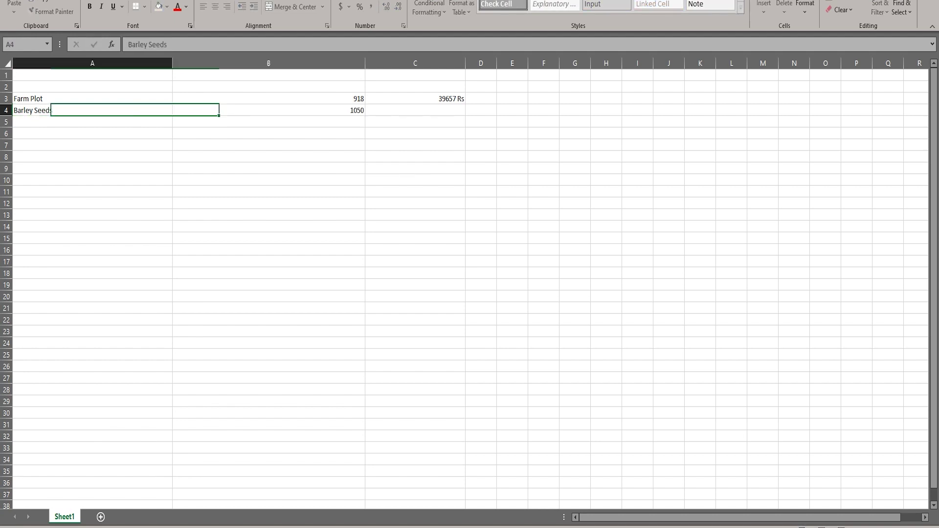
pyautogui.press('F2')
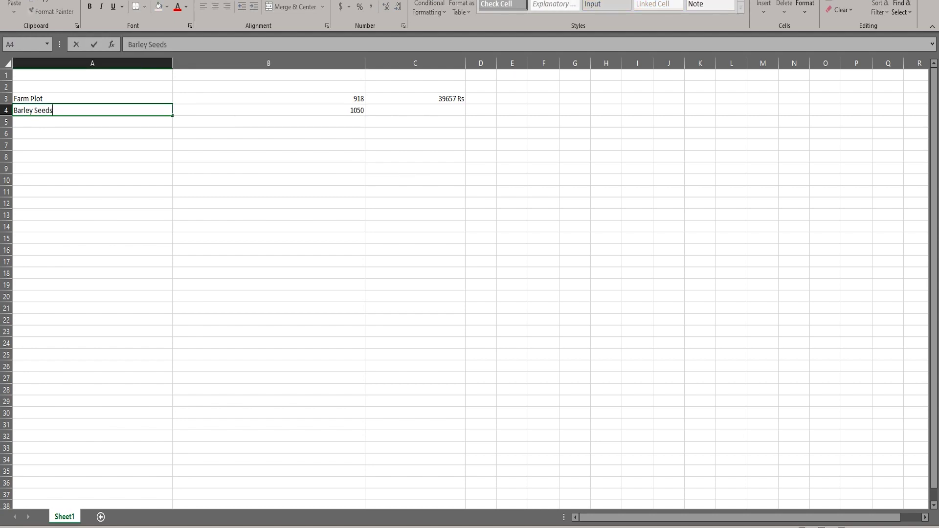
pyautogui.write('x8')
pyautogui.click(416, 227)
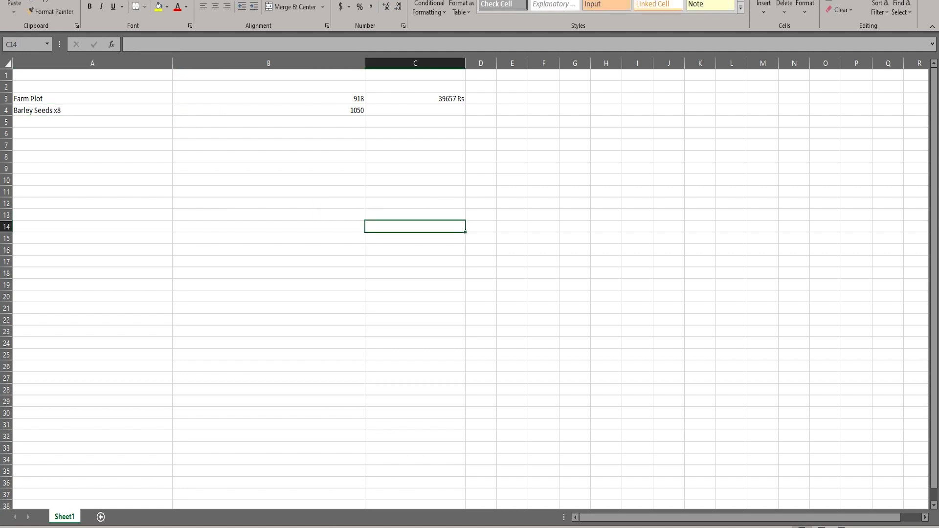
# Select cell C4, move Calculator clear of the sheet's data, and calculate 1050 × 0.54 × 80.
pyautogui.click(415, 110)
pyautogui.hotkey('alt', 'Tab')
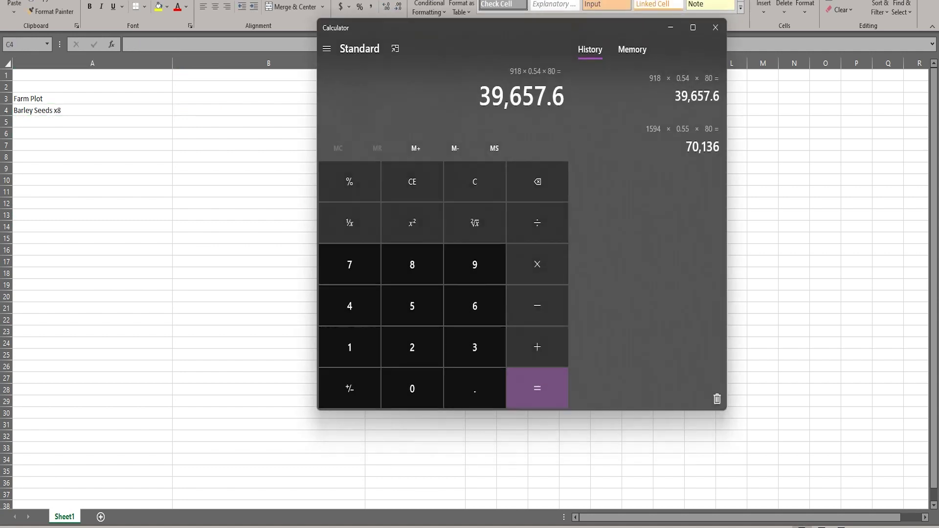
pyautogui.moveTo(489, 31); pyautogui.dragTo(687, 42)
pyautogui.click(671, 200)
pyautogui.click(555, 363)
pyautogui.click(610, 403)
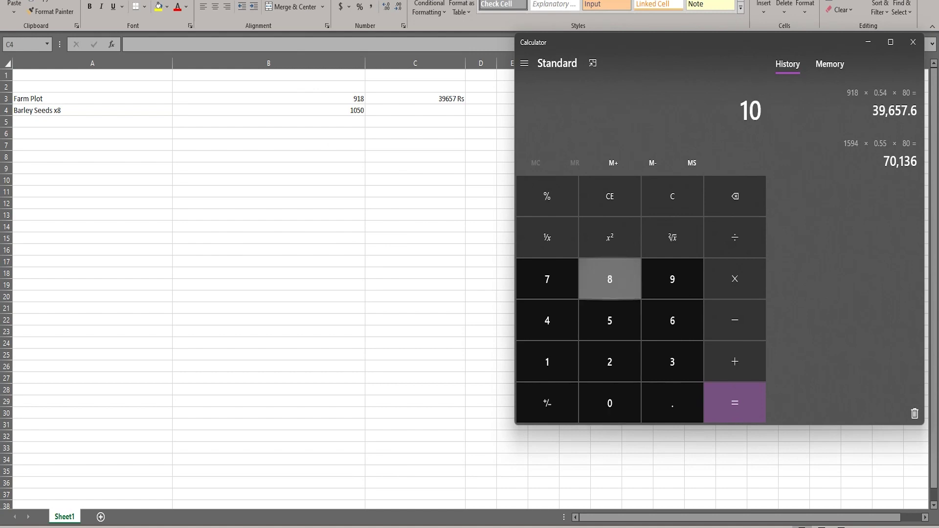
pyautogui.click(610, 320)
pyautogui.click(609, 403)
pyautogui.click(735, 279)
pyautogui.click(672, 403)
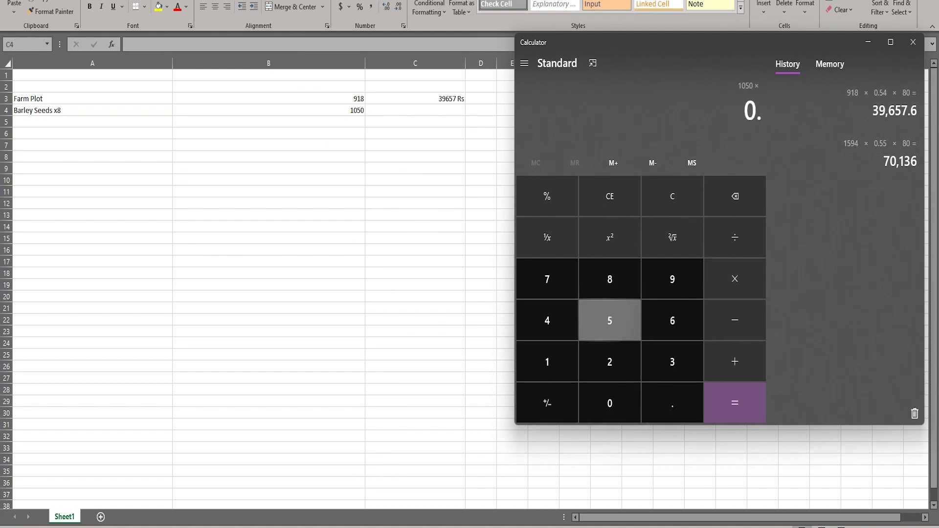
pyautogui.click(610, 320)
pyautogui.click(547, 321)
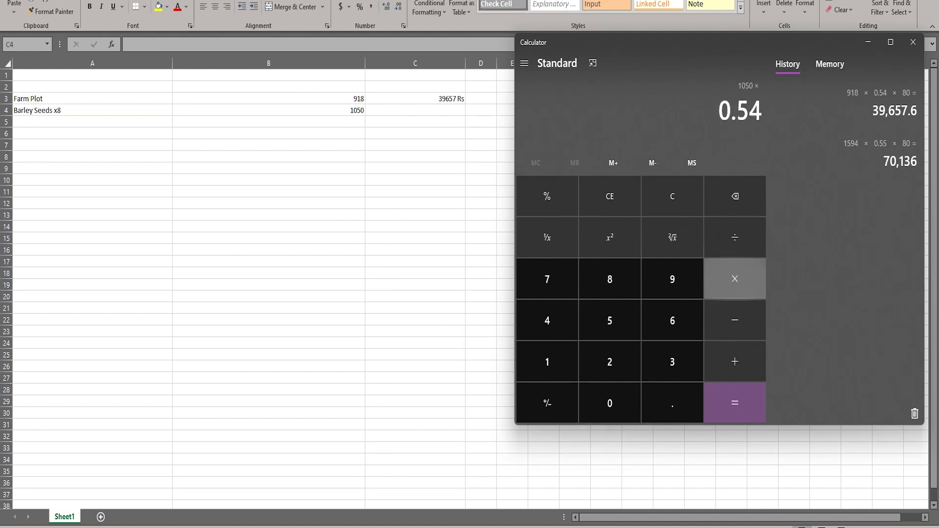
pyautogui.click(735, 279)
pyautogui.click(610, 278)
pyautogui.click(609, 403)
pyautogui.click(735, 403)
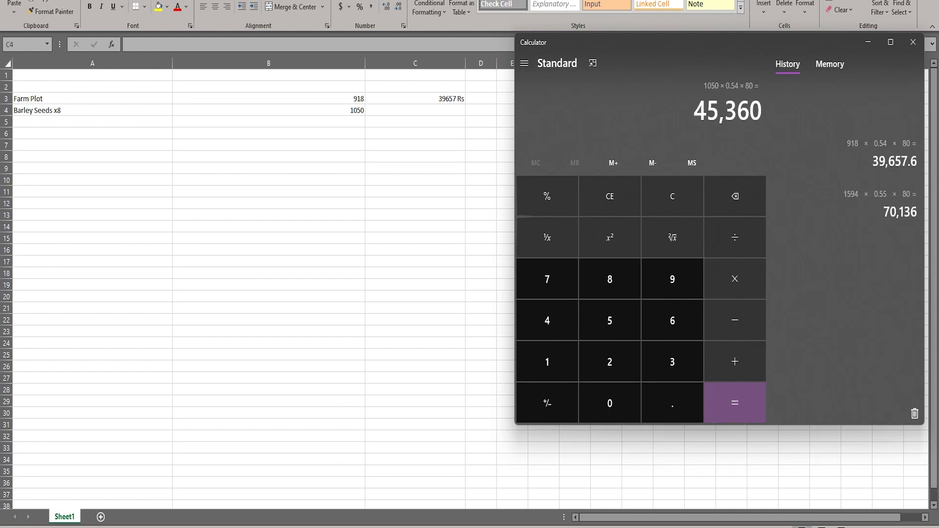
# Back in Excel, enter 45360 in cell C4 as the rupee cost of the barley seeds.
pyautogui.hotkey('alt', 'Tab')
pyautogui.write('4536')
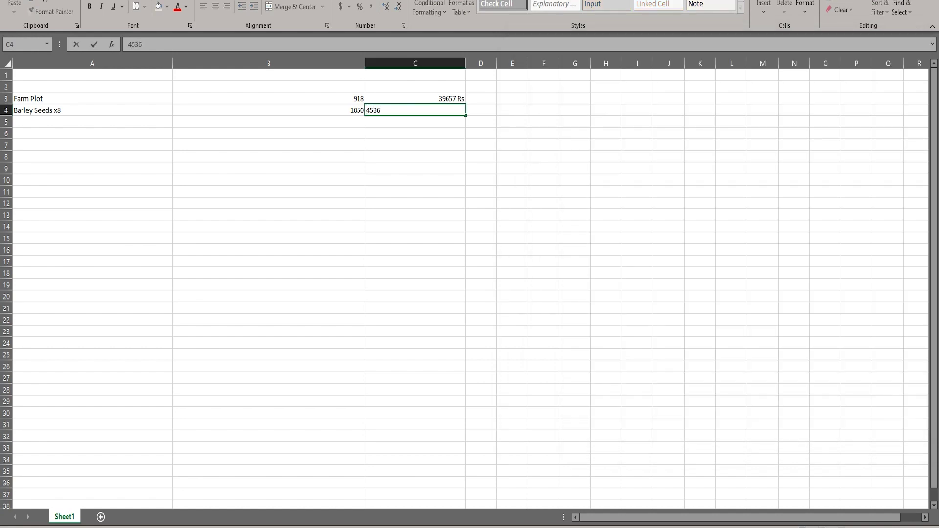
pyautogui.click(415, 157)
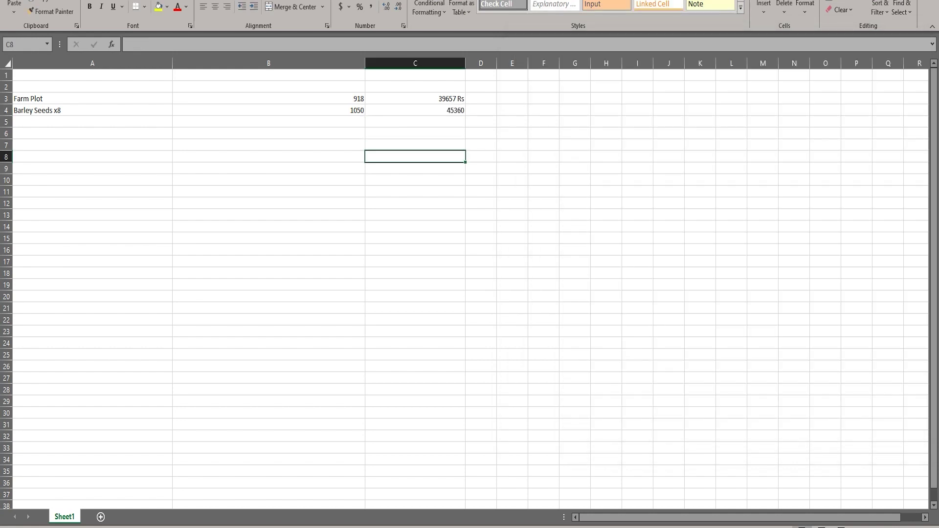
# Select cell A5 for the next item, switch to the Farmers World game, and open its map.
pyautogui.click(92, 122)
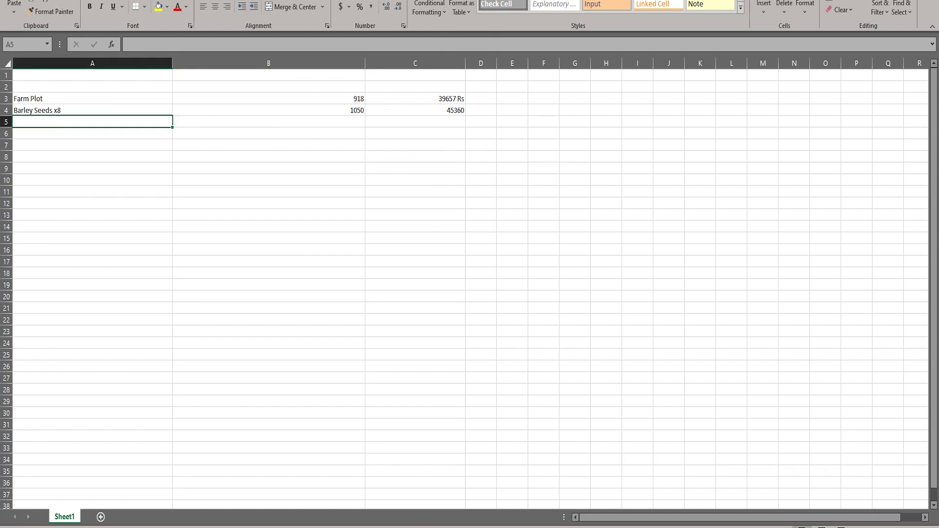
pyautogui.hotkey('alt', 'Tab')
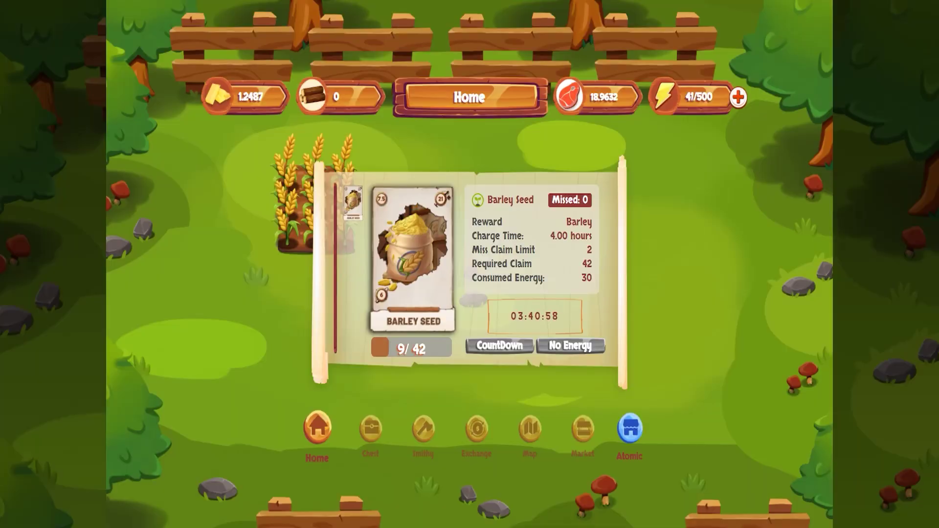
pyautogui.click(530, 429)
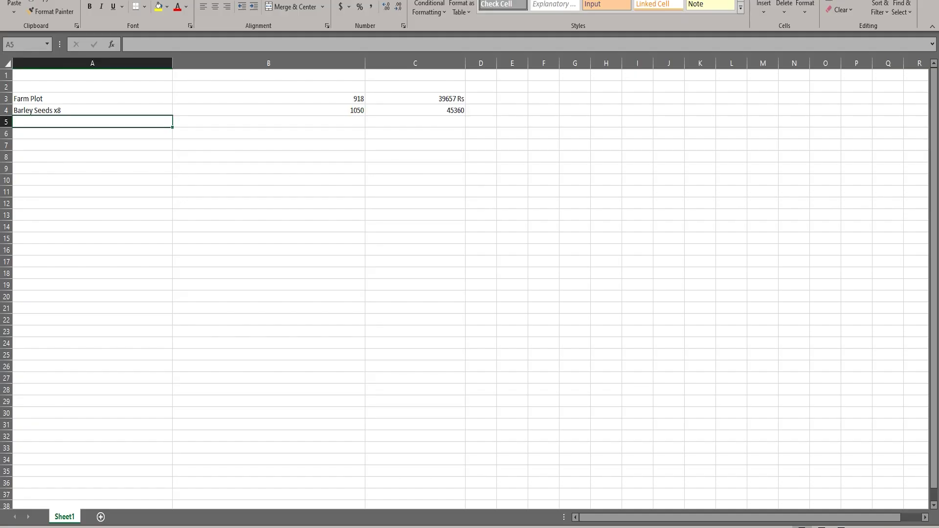
# In Excel, enter the label Build Farming Plot in cell A5 and type 200*8 in B5.
pyautogui.write('Build Fa')
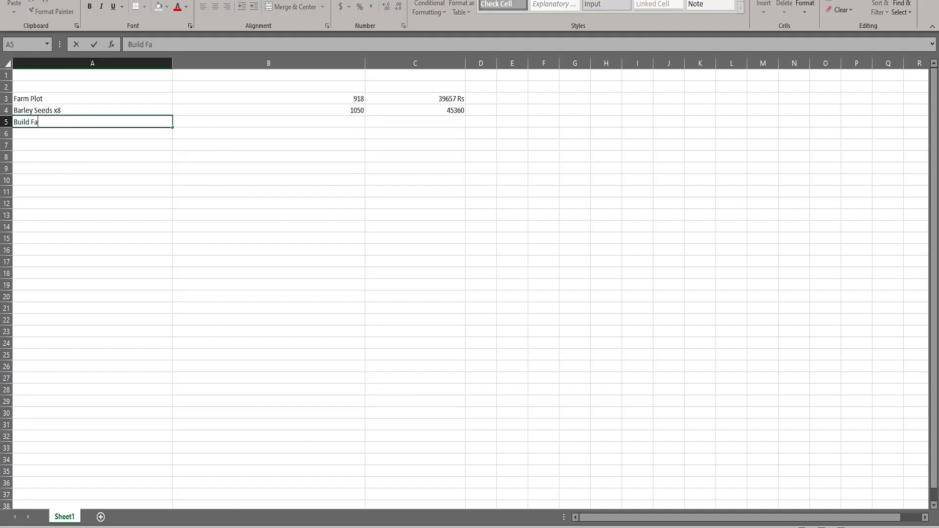
pyautogui.write('rming Plot')
pyautogui.click(93, 157)
pyautogui.click(268, 122)
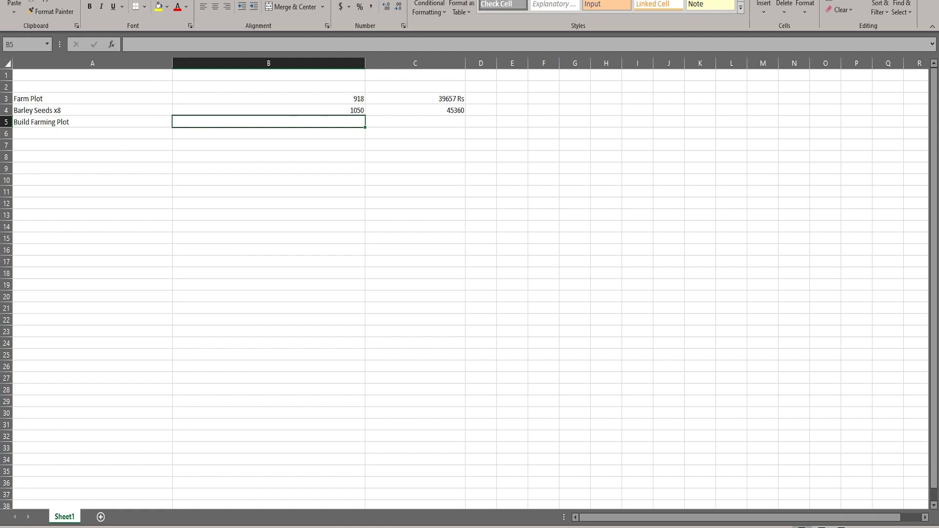
pyautogui.write('200')
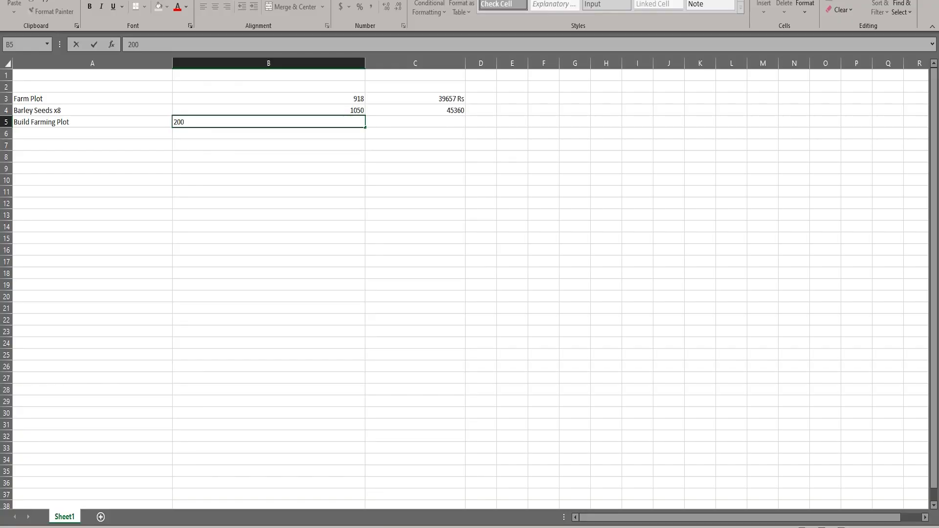
pyautogui.write('*8')
# Switch to Calculator, clear the previous calculation, and multiply 200 by 8.
pyautogui.hotkey('alt', 'Tab')
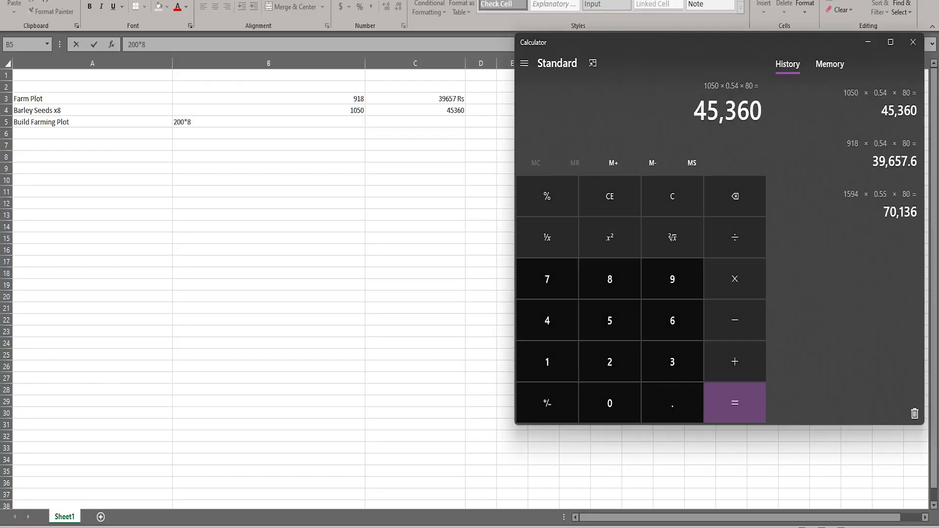
pyautogui.click(672, 196)
pyautogui.write('200*8')
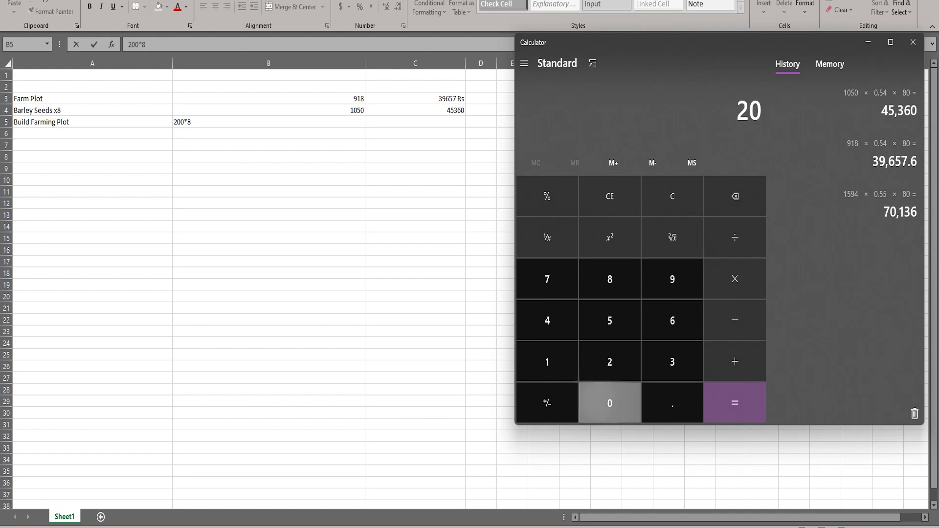
pyautogui.press('Return')
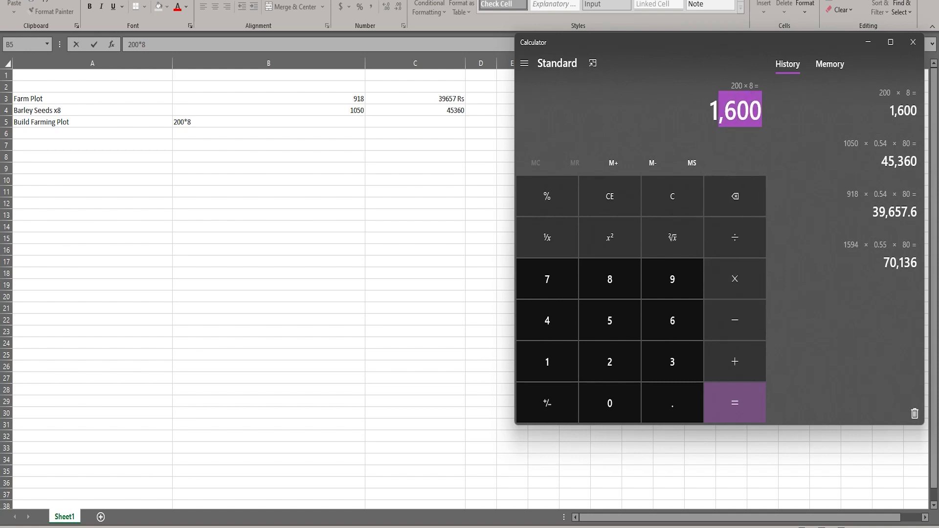
# Divide the calculated product by 5 in Calculator and return to editing cell B5 in Excel.
pyautogui.click(735, 279)
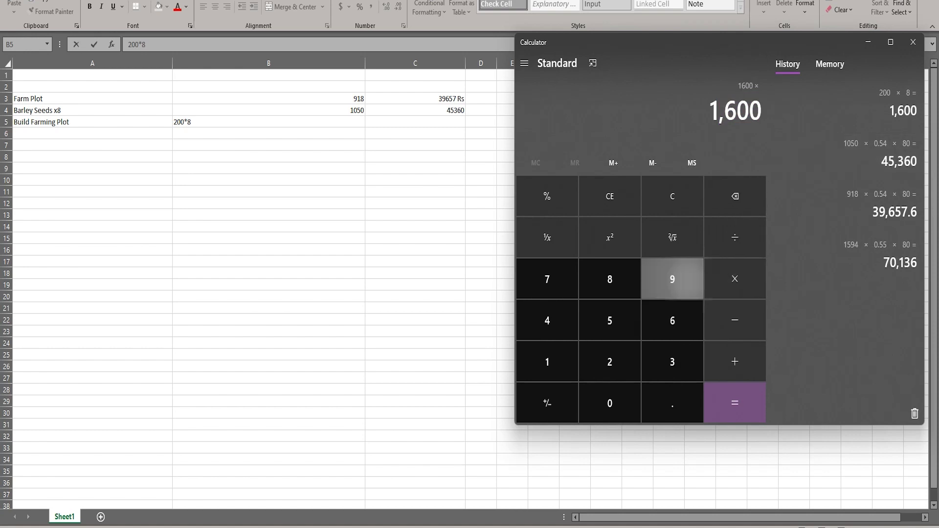
pyautogui.click(734, 238)
pyautogui.click(610, 321)
pyautogui.click(735, 403)
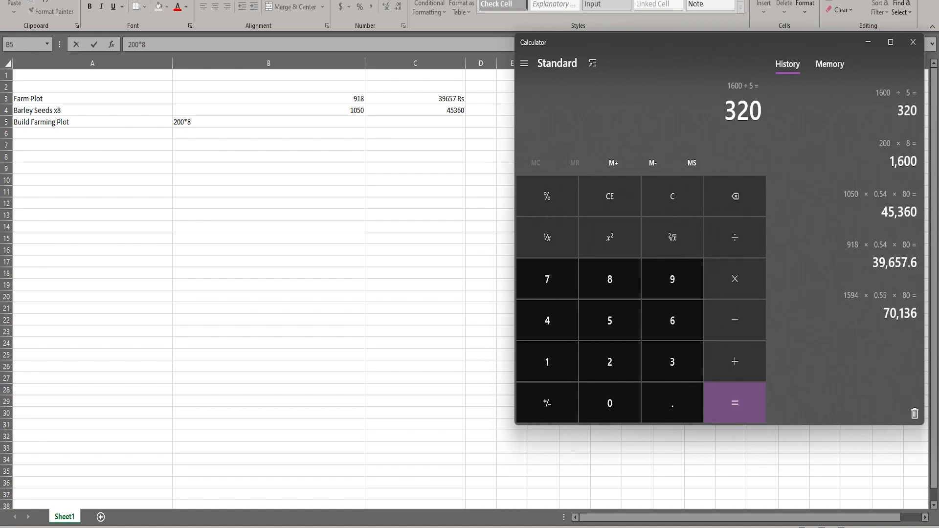
pyautogui.click(220, 122)
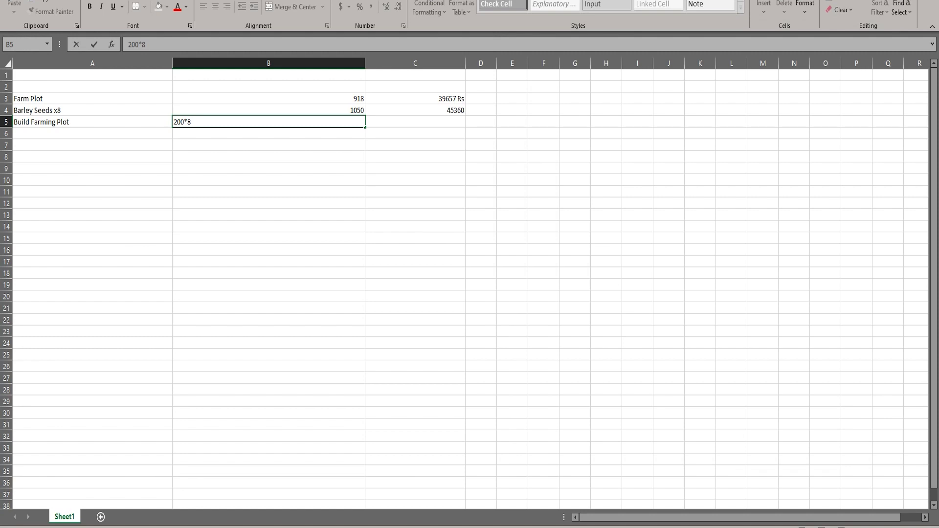
# Discard the 200*8 entry in cell B5 and clear the Build Farming Plot label from A5.
pyautogui.moveTo(220, 121); pyautogui.dragTo(173, 122)
pyautogui.press('BackSpace')
pyautogui.click(122, 122)
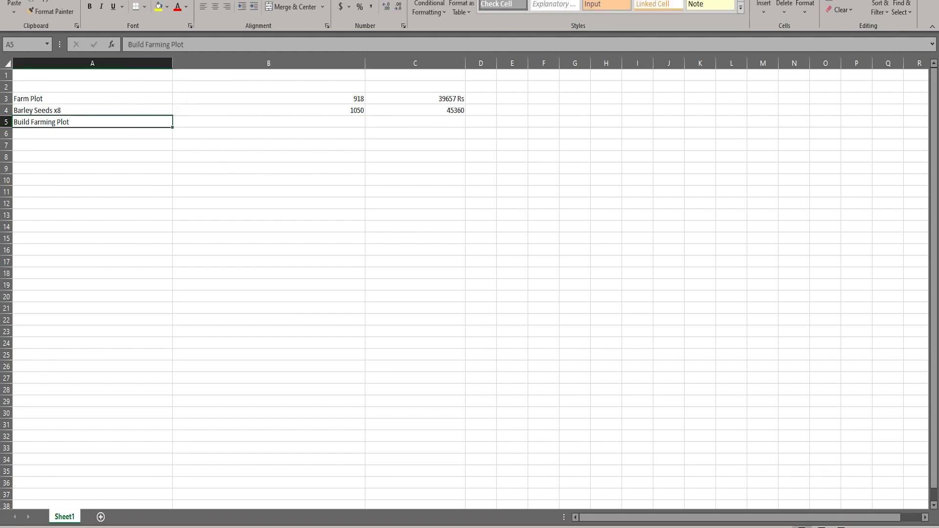
pyautogui.press('BackSpace')
# Enter the label Building Farming Plot in cell A12.
pyautogui.click(122, 227)
pyautogui.click(122, 203)
pyautogui.write('Fa')
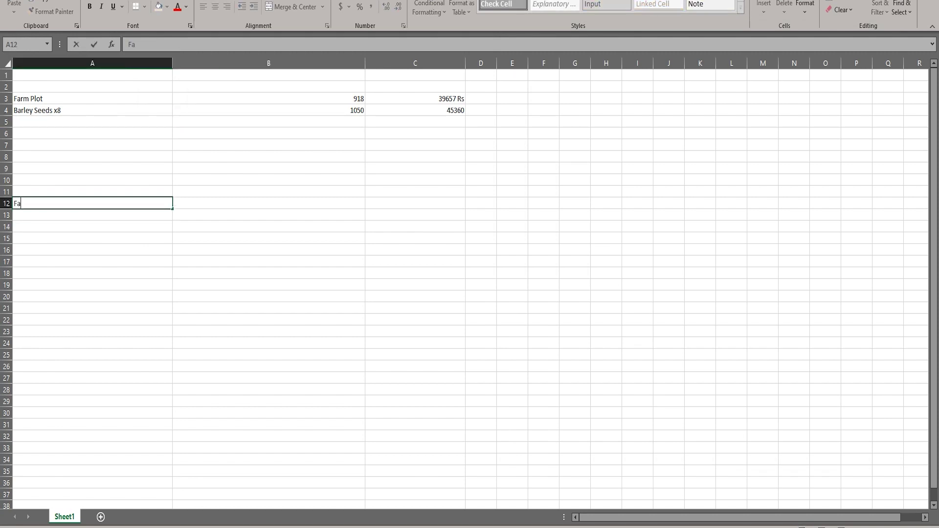
pyautogui.write('rmi')
pyautogui.press('BackSpace')
pyautogui.press('BackSpace')
pyautogui.press('BackSpace')
pyautogui.press('BackSpace')
pyautogui.press('BackSpace')
pyautogui.write('Building Farming Plot')
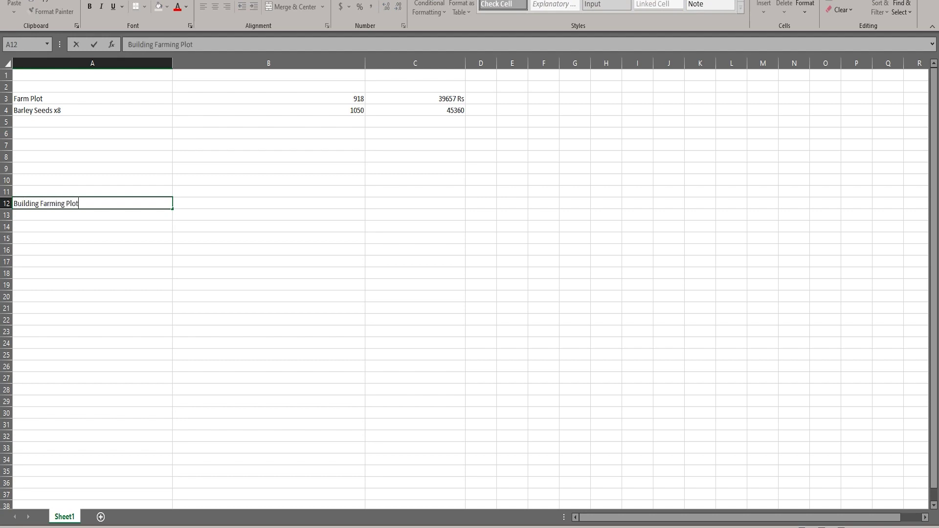
# Enter 200x8 energy in cell B12 beside the Building Farming Plot label.
pyautogui.click(269, 274)
pyautogui.click(269, 203)
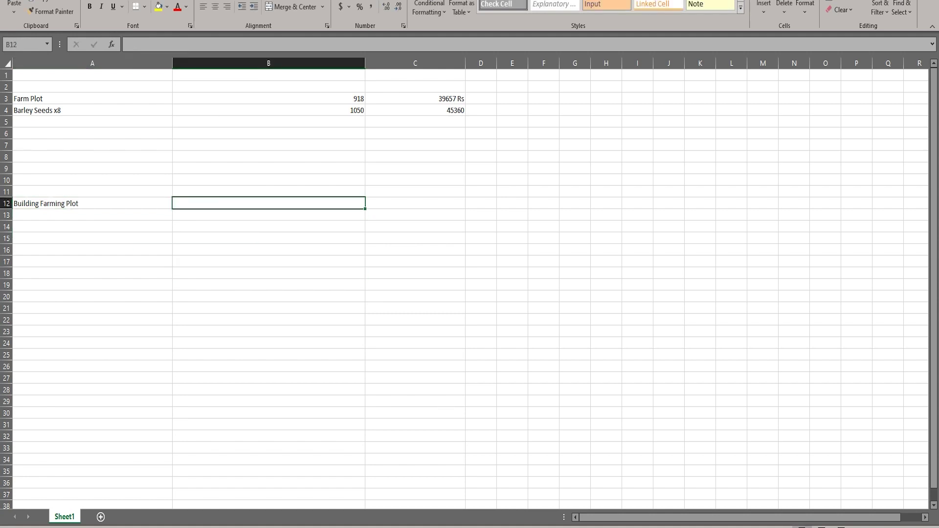
pyautogui.hotkey('alt', 'Tab')
pyautogui.hotkey('alt', 'Tab')
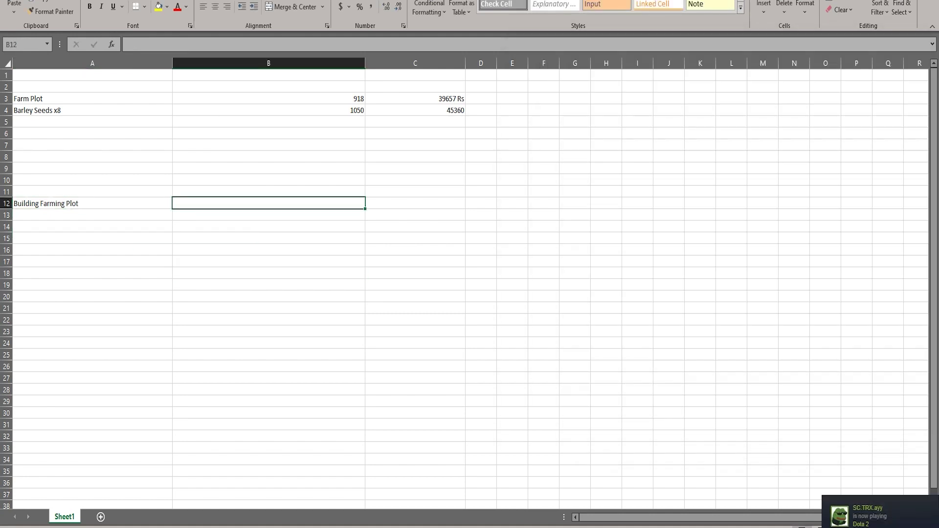
pyautogui.write('200x')
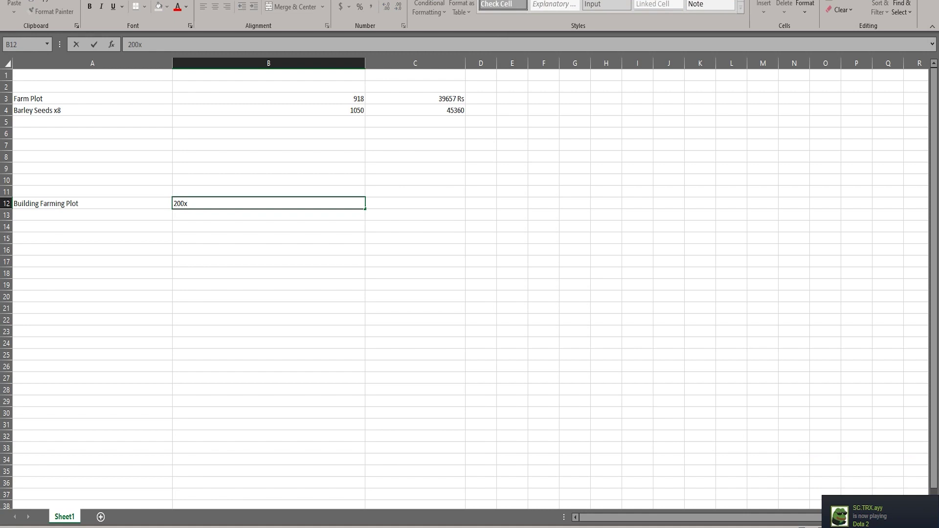
pyautogui.write('8 energy')
pyautogui.click(269, 250)
# Enter 1600 energy in cell C12, consulting Calculator for the product.
pyautogui.click(415, 203)
pyautogui.hotkey('alt', 'Tab')
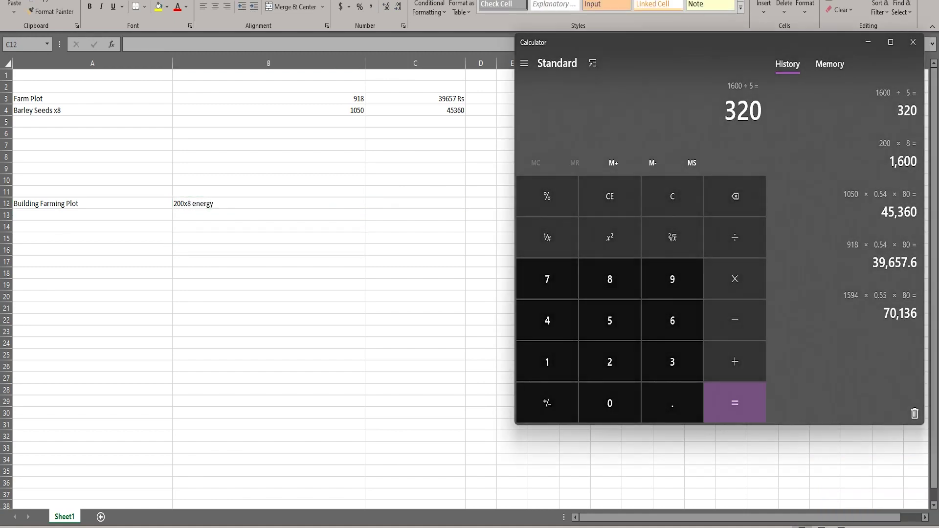
pyautogui.hotkey('alt', 'Tab')
pyautogui.write('1600')
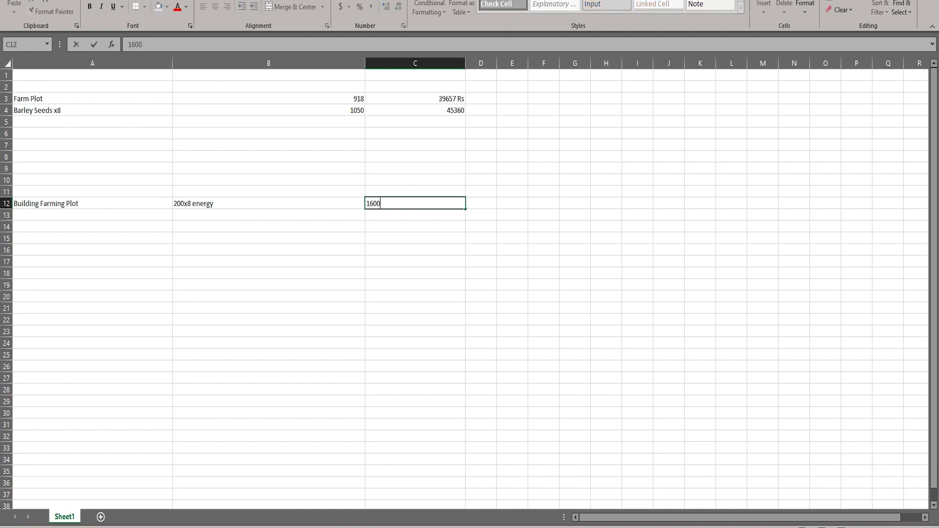
pyautogui.write(' energy')
pyautogui.press('Return')
# Widen column D and enter 1600/5 = 320 Food in cell D12, checking the quotient in Calculator.
pyautogui.moveTo(496, 63); pyautogui.dragTo(610, 63)
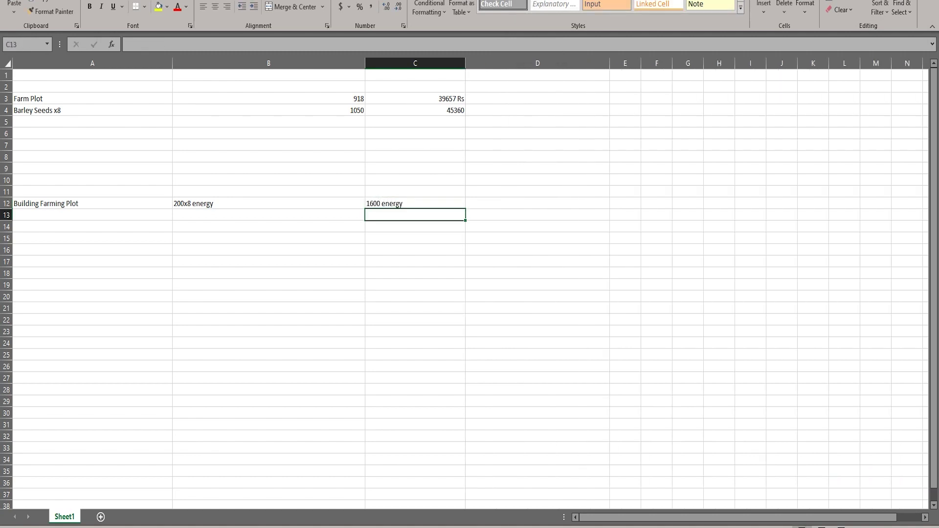
pyautogui.click(537, 204)
pyautogui.write('1660')
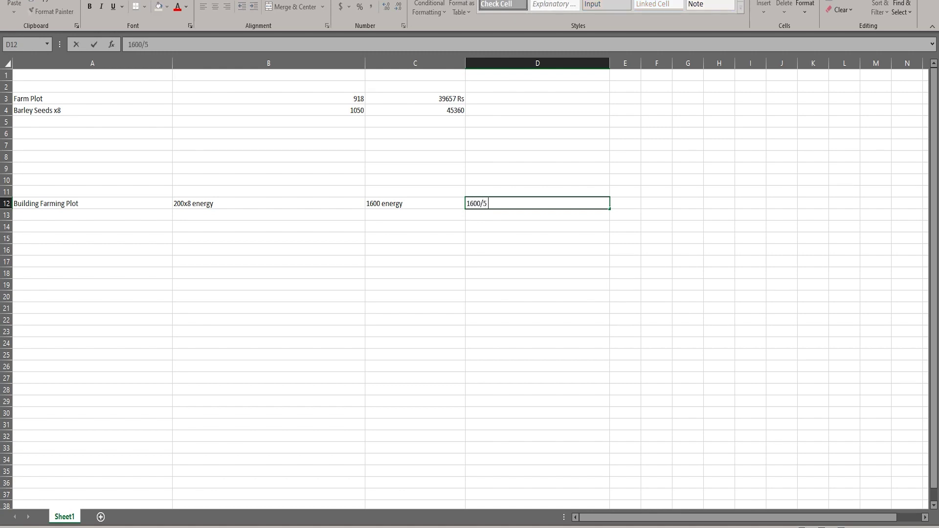
pyautogui.press('Tab')
pyautogui.click(537, 204)
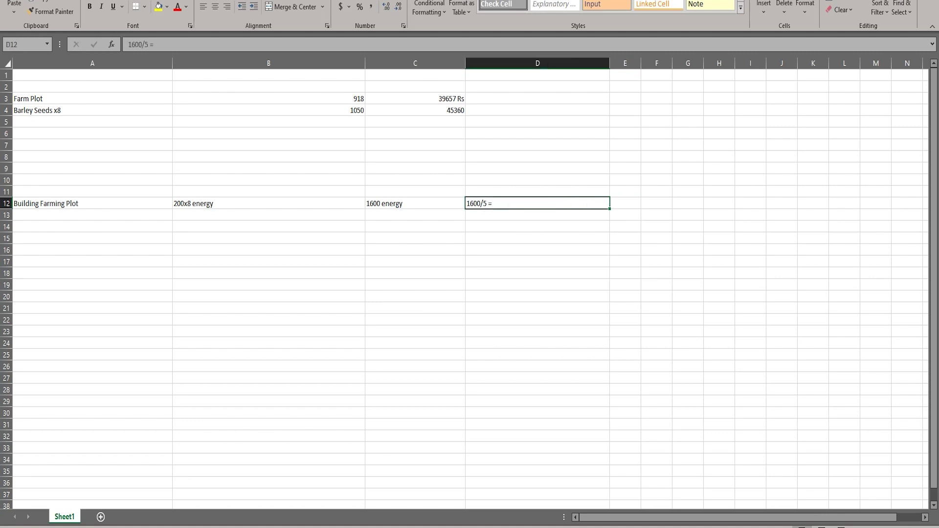
pyautogui.hotkey('alt', 'Tab')
pyautogui.hotkey('alt', 'Tab')
pyautogui.doubleClick(538, 204)
pyautogui.write('320 Food')
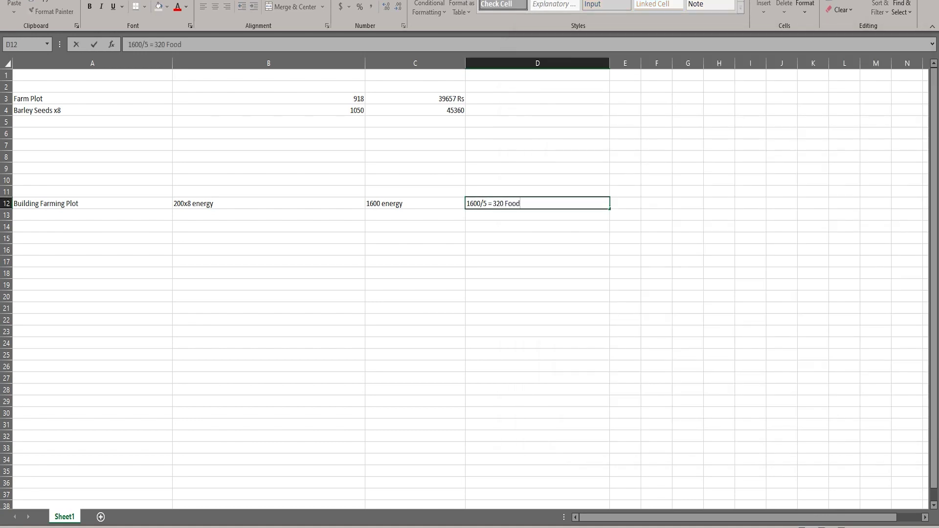
pyautogui.click(538, 274)
# Switch to the browser, open Alcor Exchange in a new tab, and show the FWF/WAX market.
pyautogui.hotkey('alt', 'Tab')
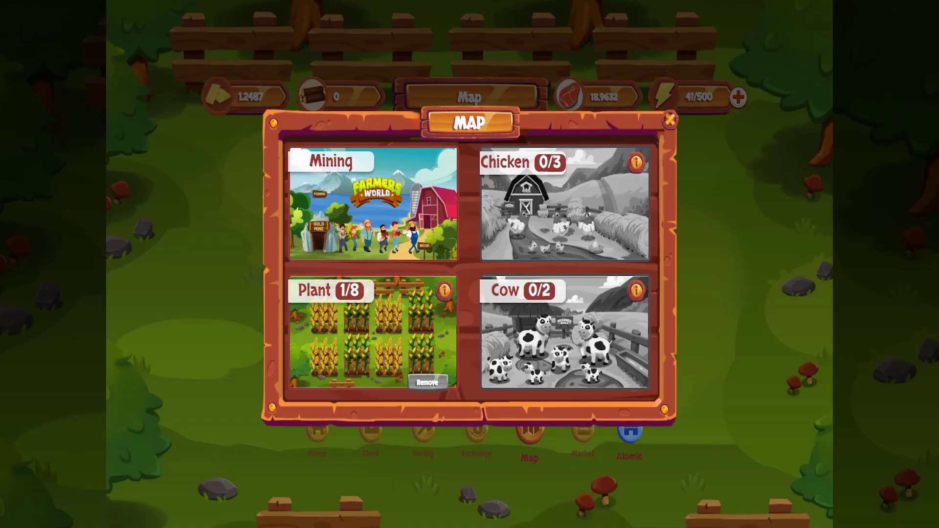
pyautogui.hotkey('ctrl', 't')
pyautogui.write('alcor')
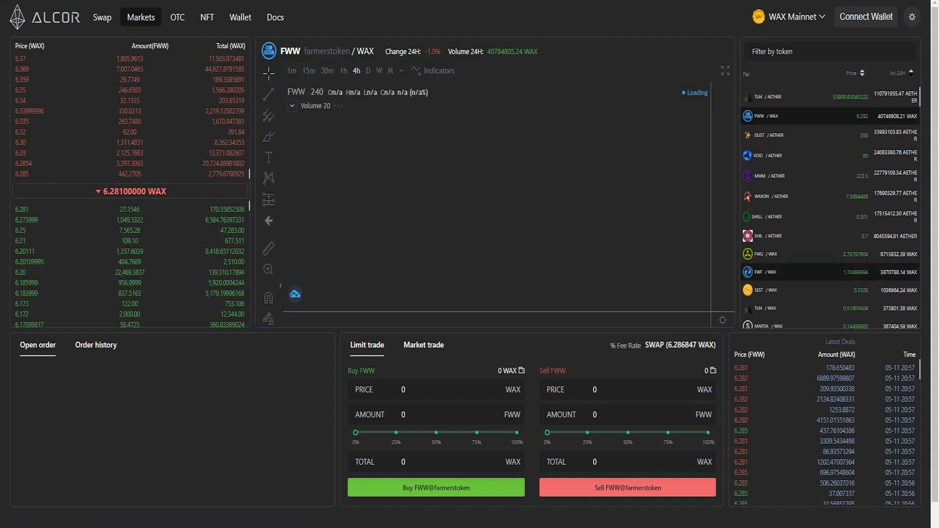
pyautogui.click(803, 272)
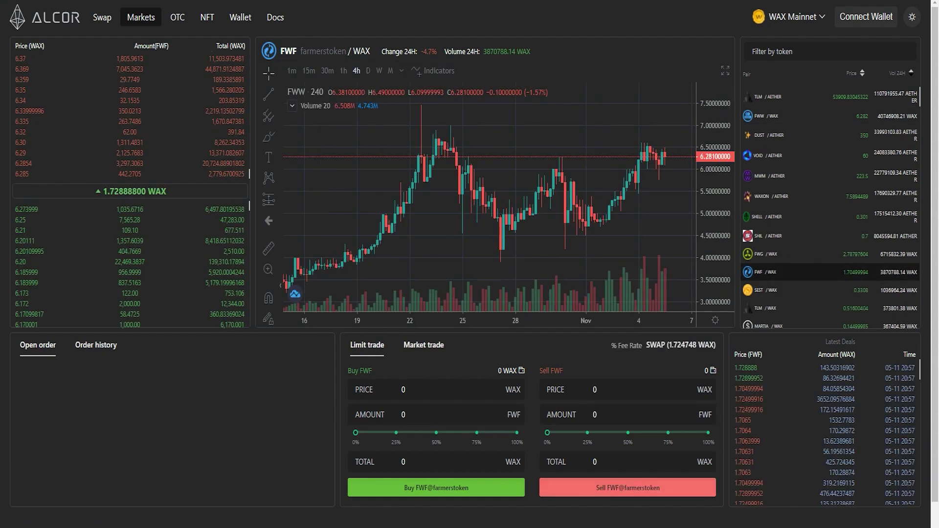
# Switch to Calculator and multiply the 320 food by 1.7.
pyautogui.hotkey('alt', 'Tab')
pyautogui.hotkey('alt', 'Tab')
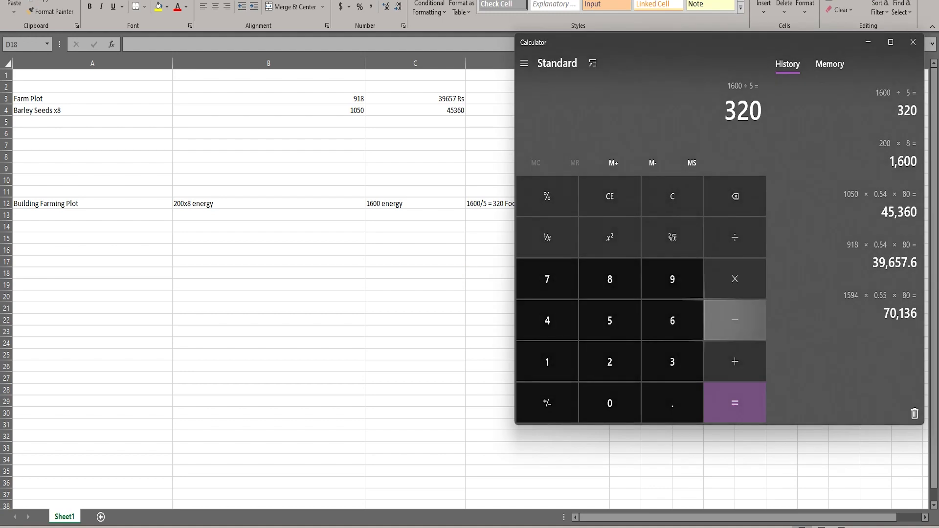
pyautogui.click(735, 279)
pyautogui.click(548, 362)
pyautogui.click(672, 403)
pyautogui.click(548, 279)
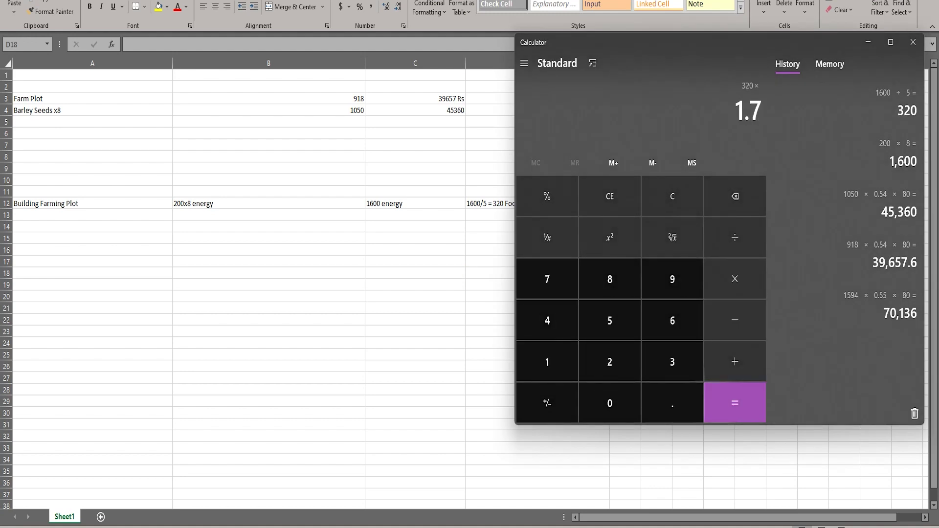
pyautogui.click(735, 404)
# Return to Excel and enter 544 in cell E12 as the WAX cost of the food.
pyautogui.hotkey('alt', 'Tab')
pyautogui.click(625, 204)
pyautogui.write('544')
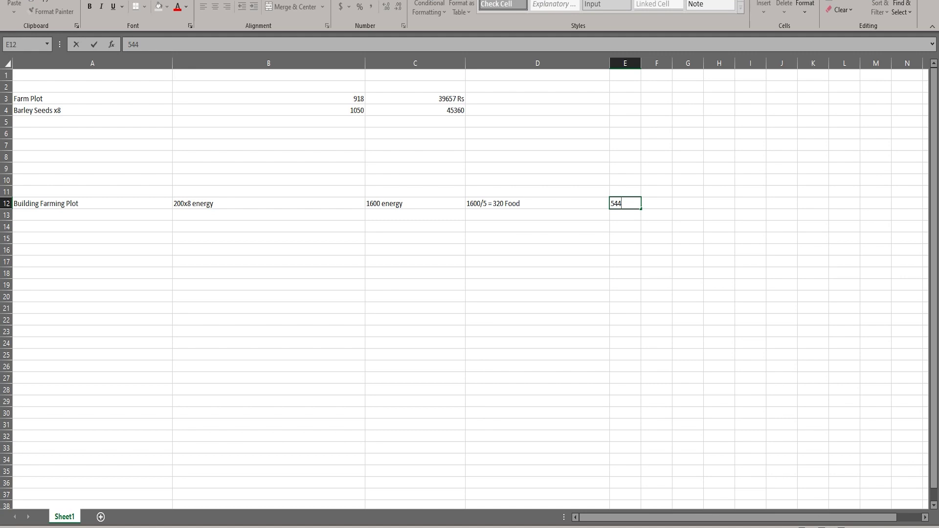
pyautogui.click(625, 355)
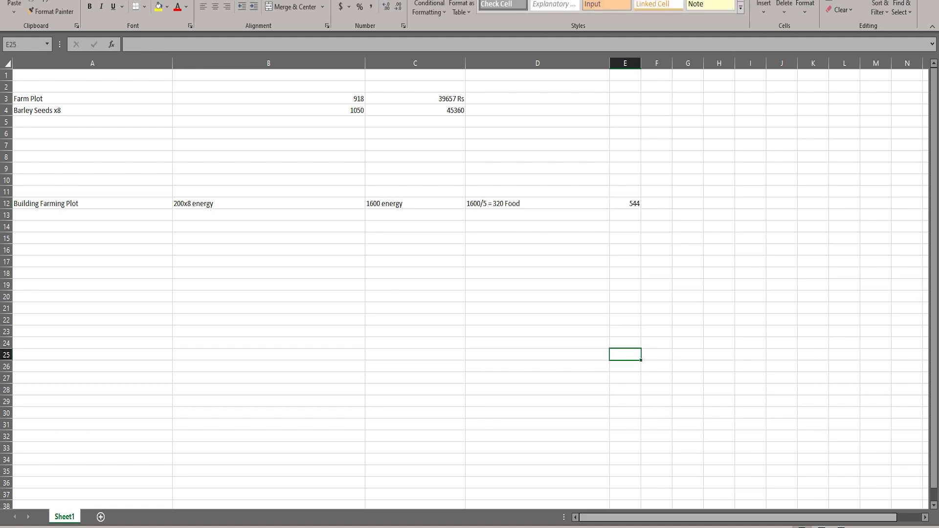
# Switch to Calculator and multiply 544 by 0.54 and by 80 for the rupee cost.
pyautogui.hotkey('alt', 'Tab')
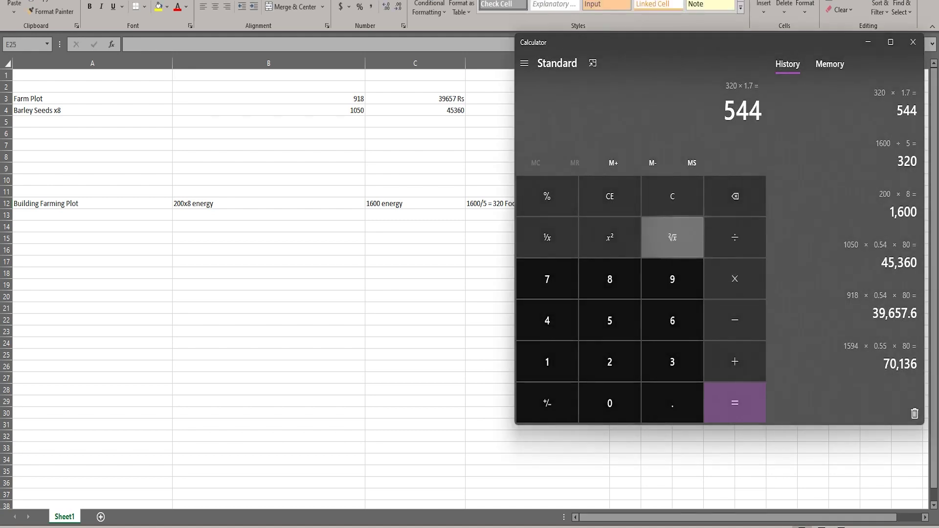
pyautogui.click(735, 279)
pyautogui.click(672, 404)
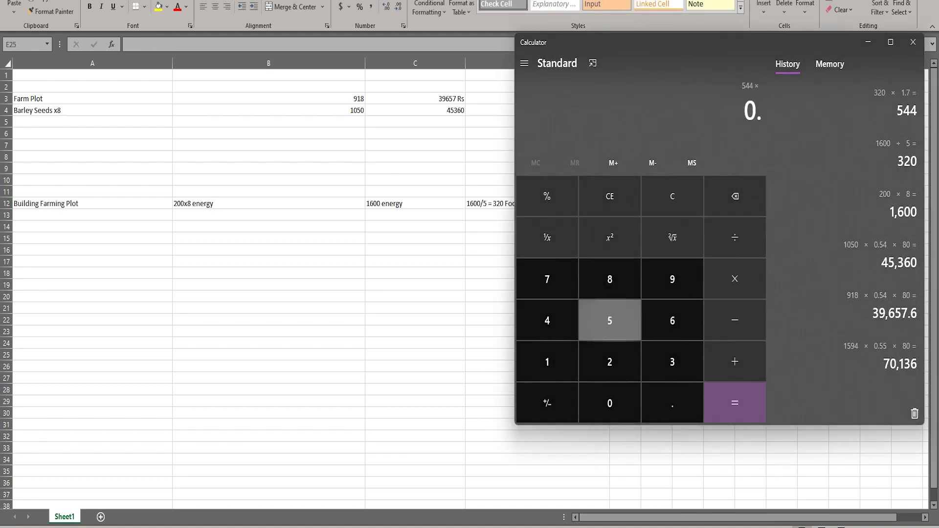
pyautogui.click(610, 321)
pyautogui.click(547, 320)
pyautogui.click(735, 279)
pyautogui.click(609, 279)
pyautogui.click(610, 403)
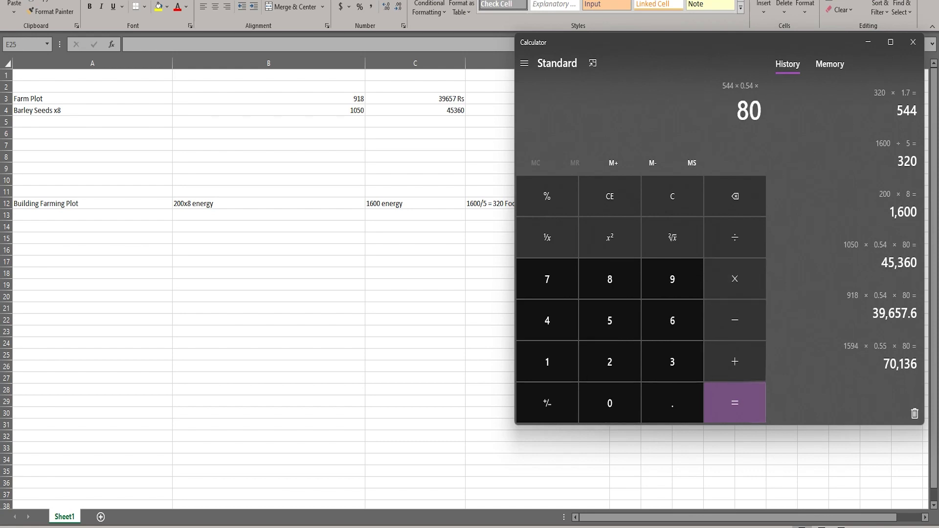
pyautogui.click(735, 404)
# In Excel, enter the rupee cost in cell F12 as Rs 23500 and widen column F.
pyautogui.hotkey('alt', 'Tab')
pyautogui.click(657, 204)
pyautogui.write('23500')
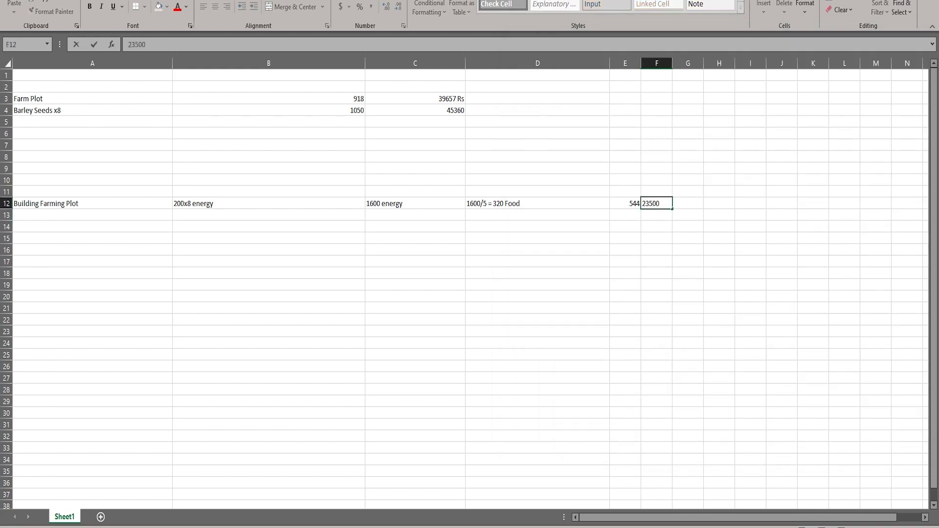
pyautogui.click(657, 286)
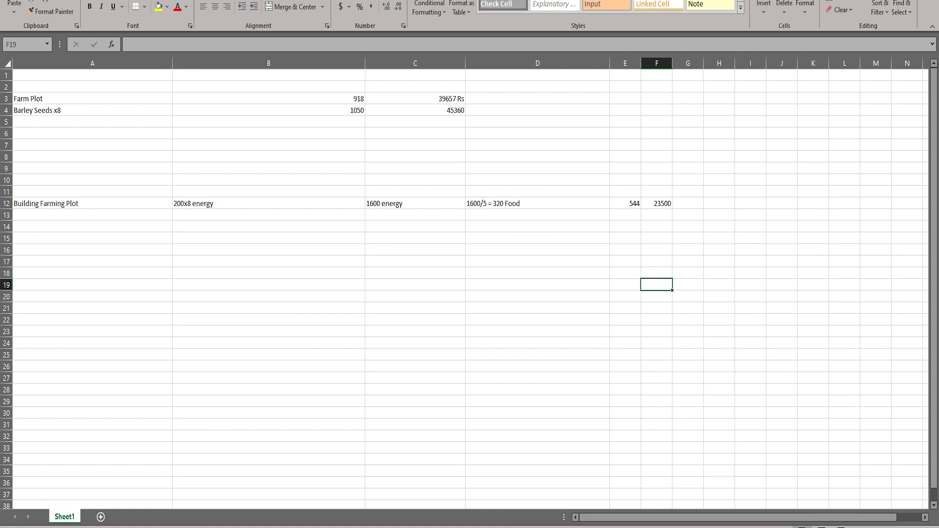
pyautogui.moveTo(672, 63); pyautogui.dragTo(727, 63)
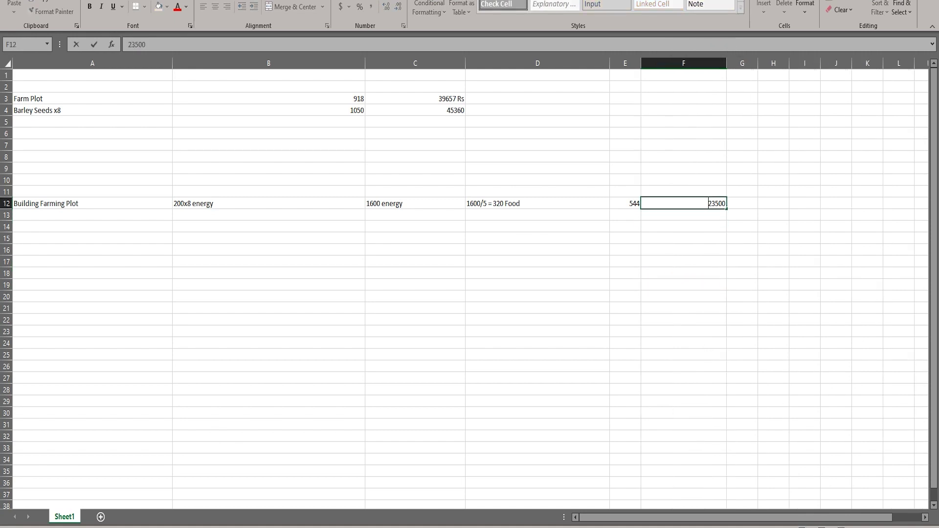
pyautogui.write('Rs')
pyautogui.click(684, 262)
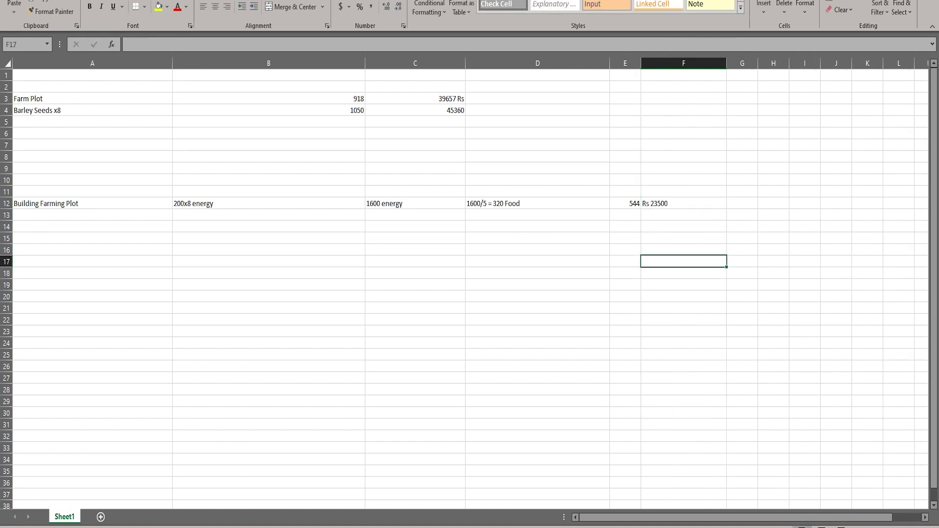
# Add the Rs prefix to the barley seed cost in cell C4 so it reads Rs 45360.
pyautogui.doubleClick(447, 110)
pyautogui.write('Rs')
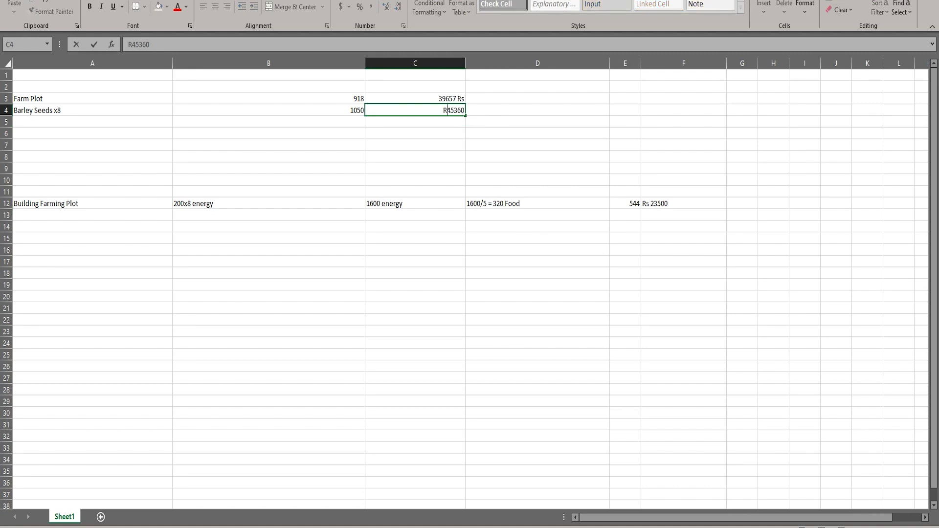
pyautogui.click(416, 320)
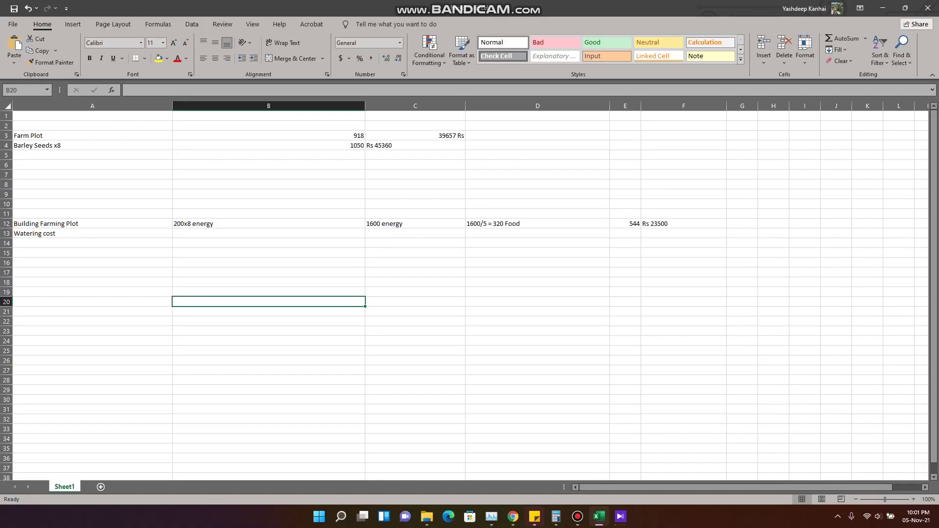
# Check the Barley Seed details in Farmers World, then enter 30*42*8 = in Excel cell B13 for the watering cost.
pyautogui.click(269, 233)
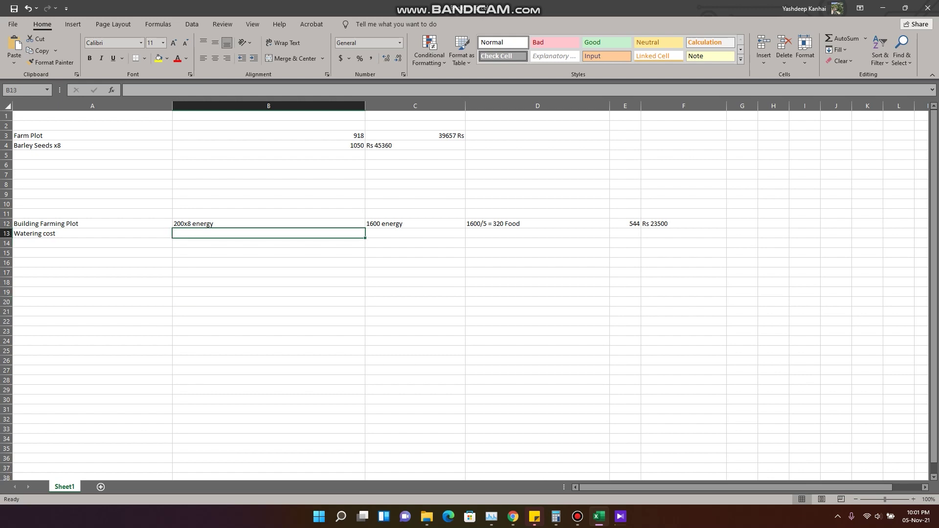
pyautogui.click(513, 517)
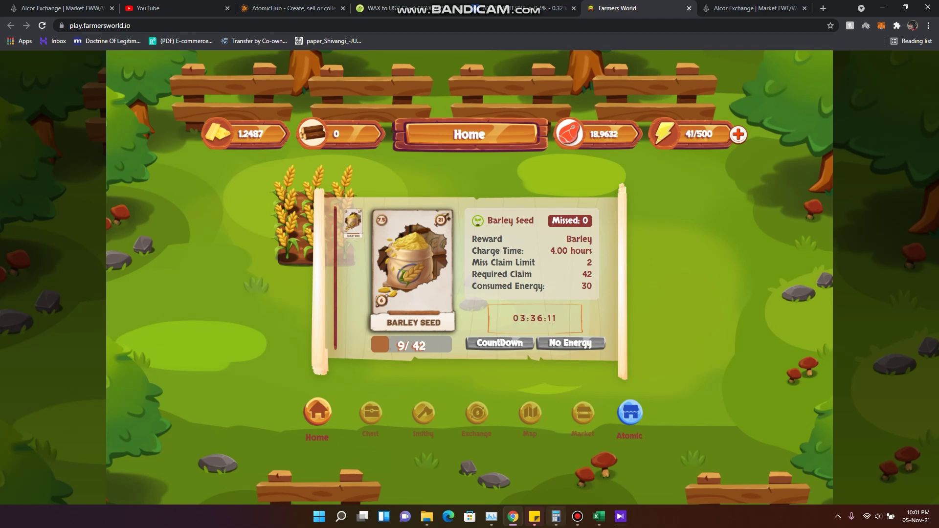
pyautogui.click(556, 517)
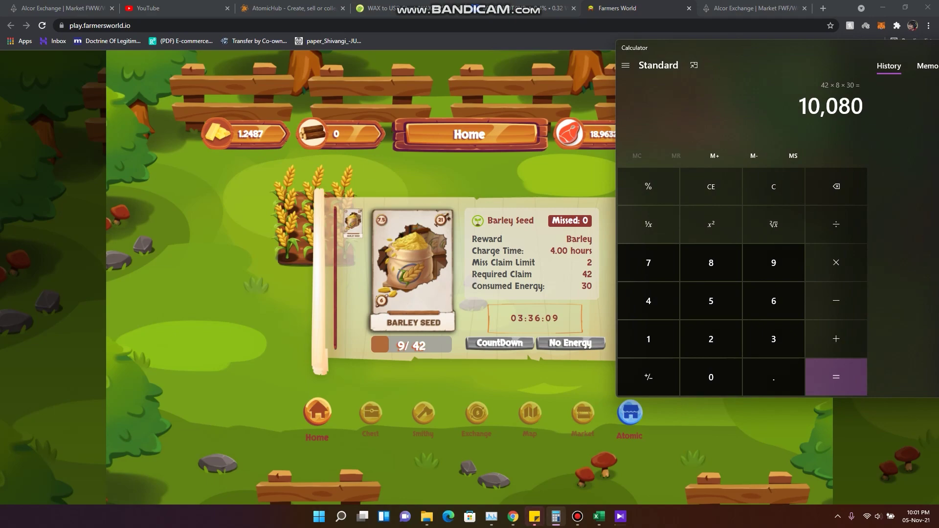
pyautogui.click(599, 517)
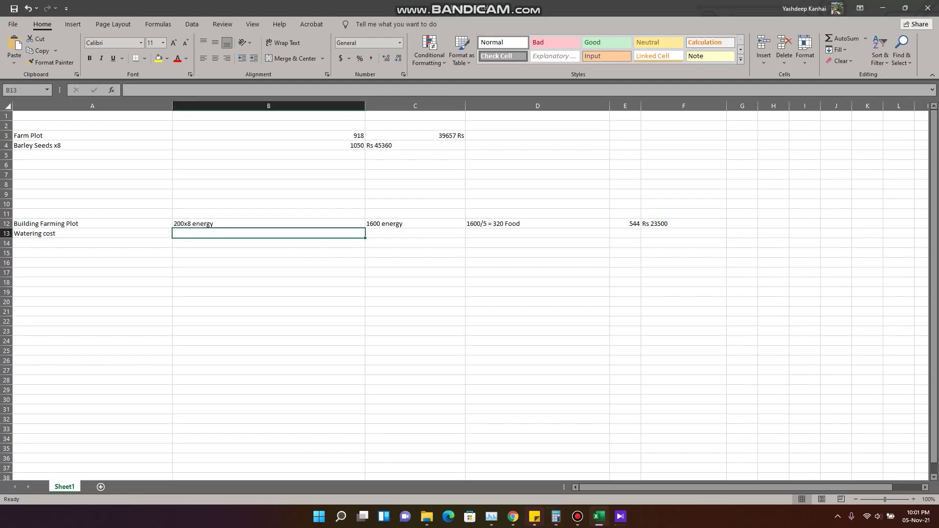
pyautogui.write('30*42*8 =')
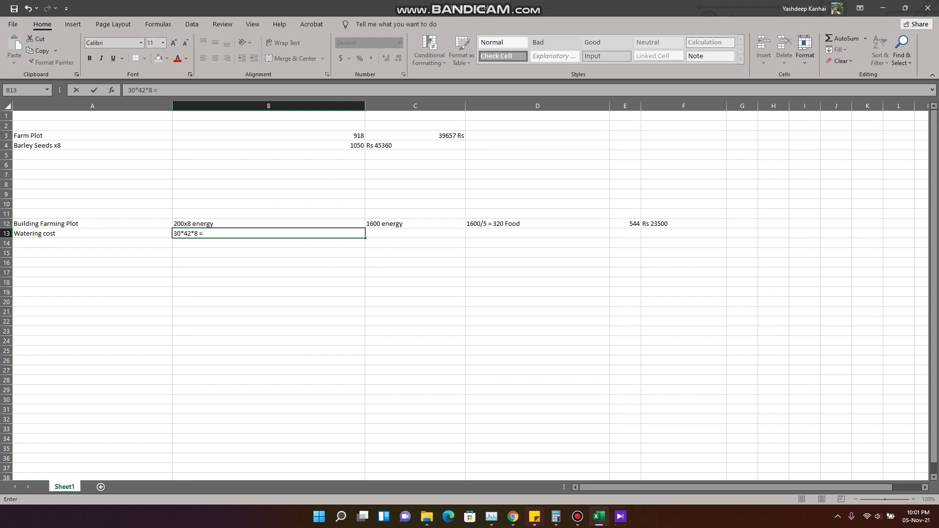
# Switch to Calculator, clear it and multiply 42 by 8 and by 30 for the watering energy.
pyautogui.click(556, 517)
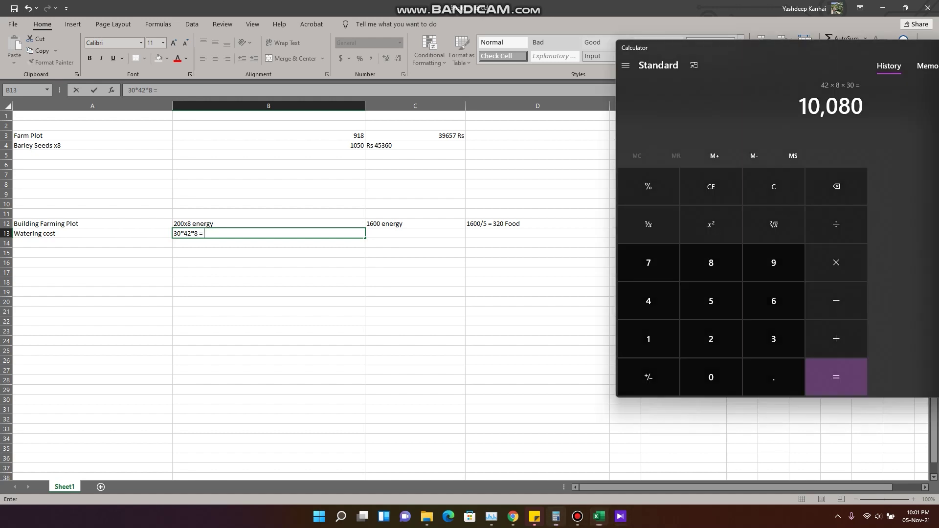
pyautogui.click(773, 186)
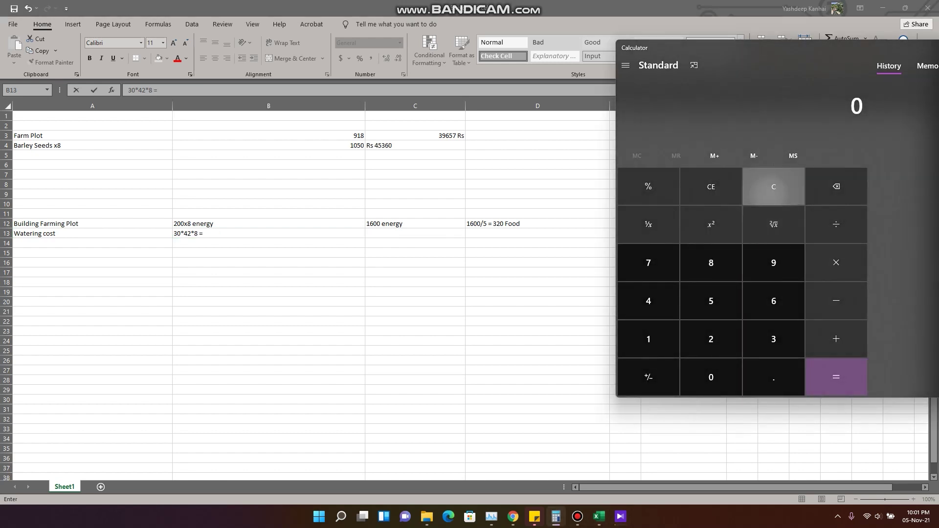
pyautogui.click(649, 301)
pyautogui.click(711, 339)
pyautogui.click(836, 263)
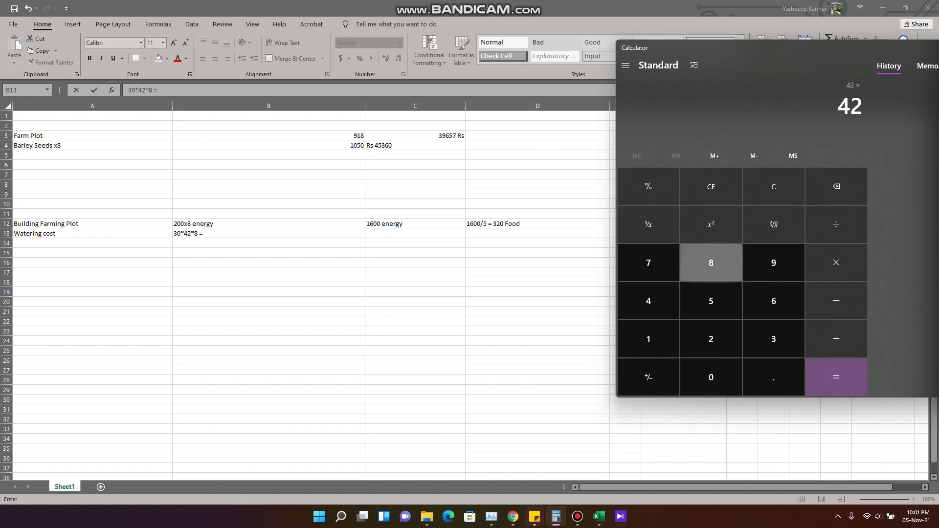
pyautogui.click(711, 262)
pyautogui.click(836, 262)
pyautogui.click(774, 339)
pyautogui.click(711, 377)
pyautogui.click(836, 377)
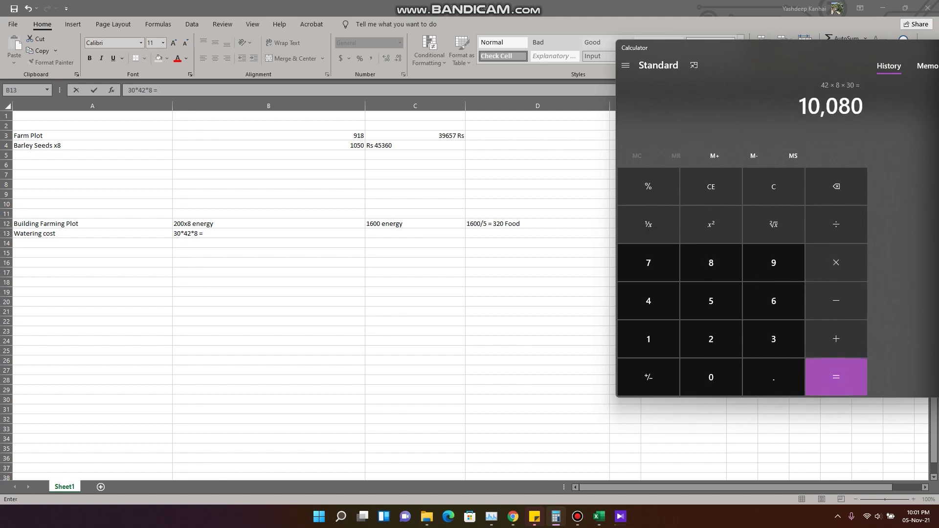
# In Excel, complete the watering cost in cell B13 so it reads 30*42*8 = 10080 energy.
pyautogui.hotkey('alt', 'Tab')
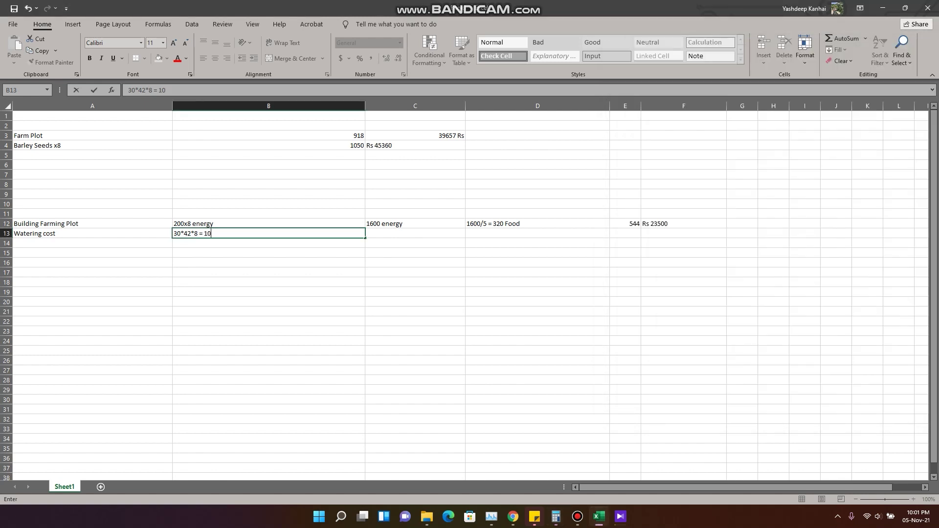
pyautogui.write('10080')
pyautogui.click(556, 517)
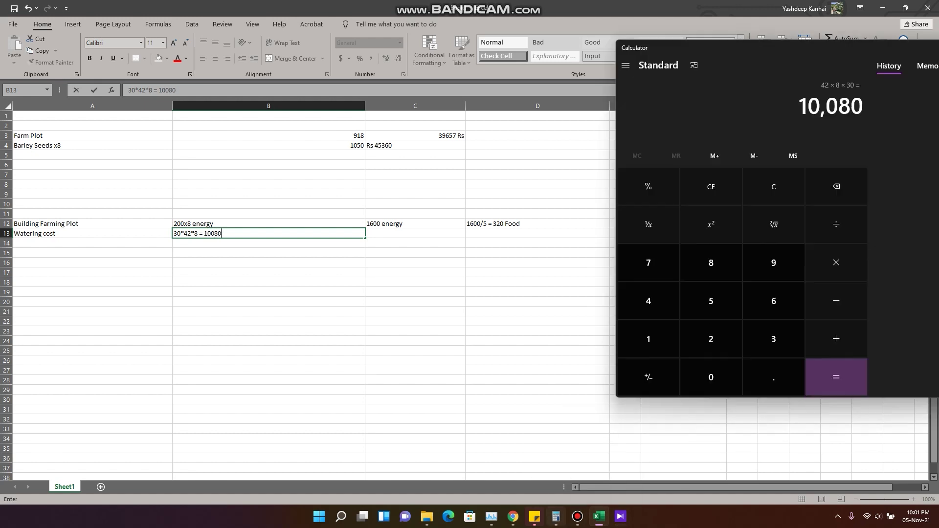
pyautogui.hotkey('alt', 'Tab')
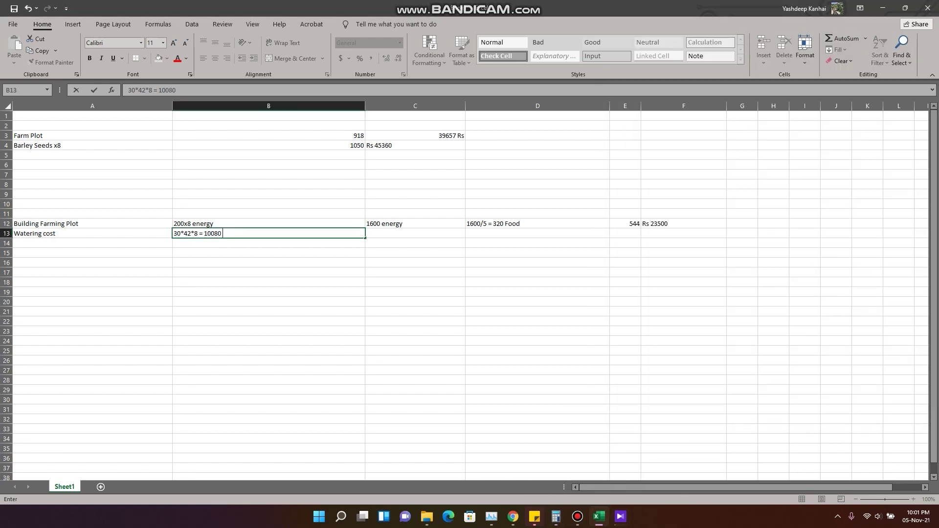
pyautogui.write('energgy')
pyautogui.press('Left')
pyautogui.press('BackSpace')
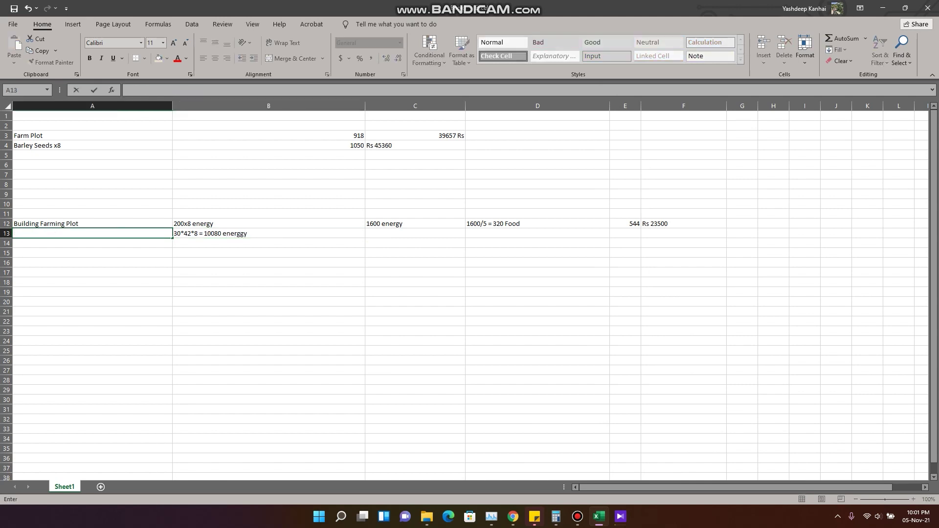
pyautogui.press('Escape')
pyautogui.click(245, 272)
pyautogui.doubleClick(244, 234)
pyautogui.press('BackSpace')
pyautogui.click(245, 282)
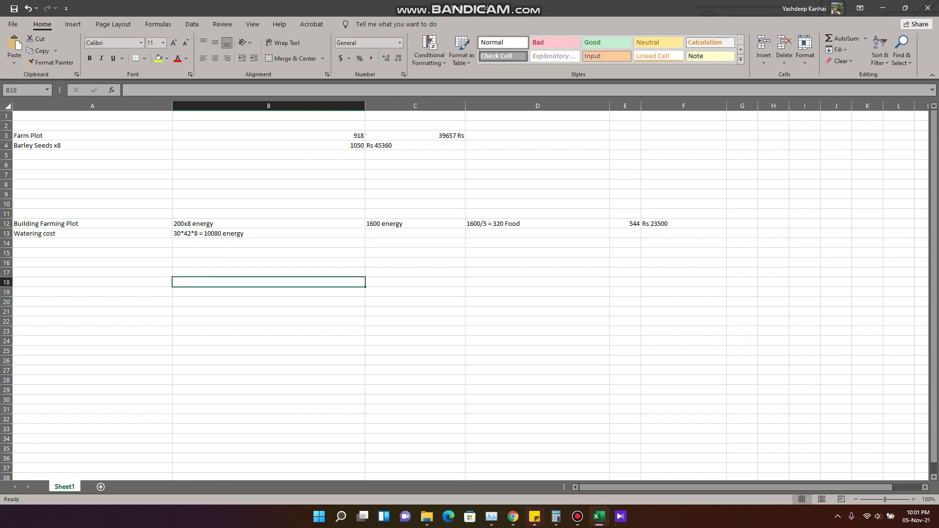
# Divide the 10080 energy by 5 in Calculator and enter 2016 food in Excel cell C13.
pyautogui.click(556, 517)
pyautogui.click(836, 225)
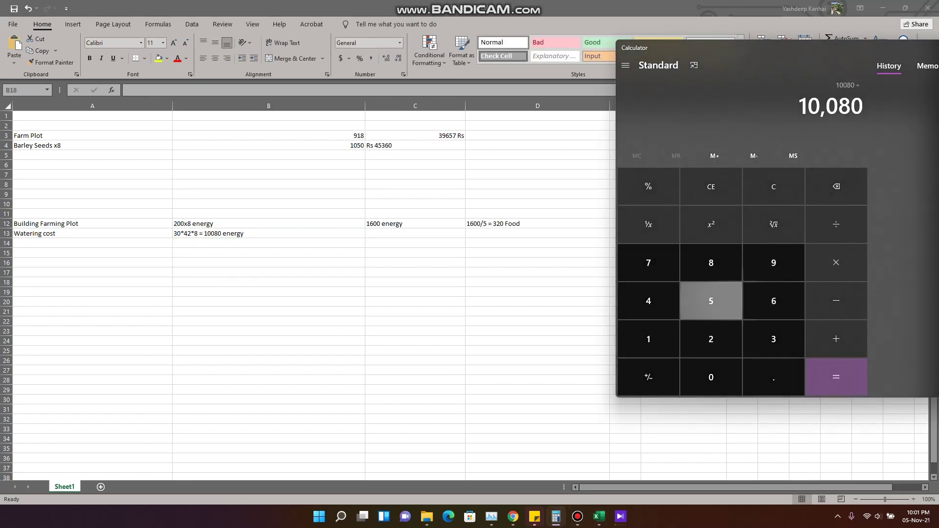
pyautogui.click(711, 301)
pyautogui.click(836, 376)
pyautogui.doubleClick(254, 282)
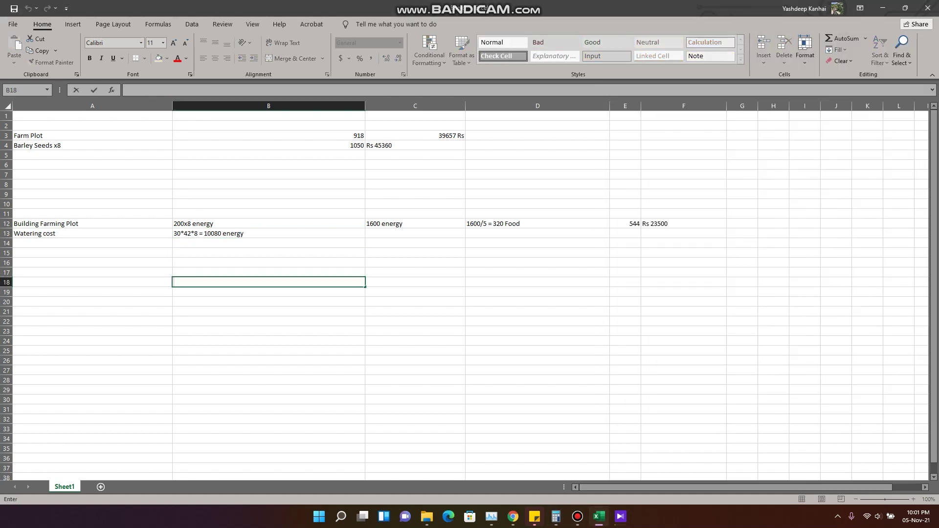
pyautogui.doubleClick(416, 233)
pyautogui.write('2016')
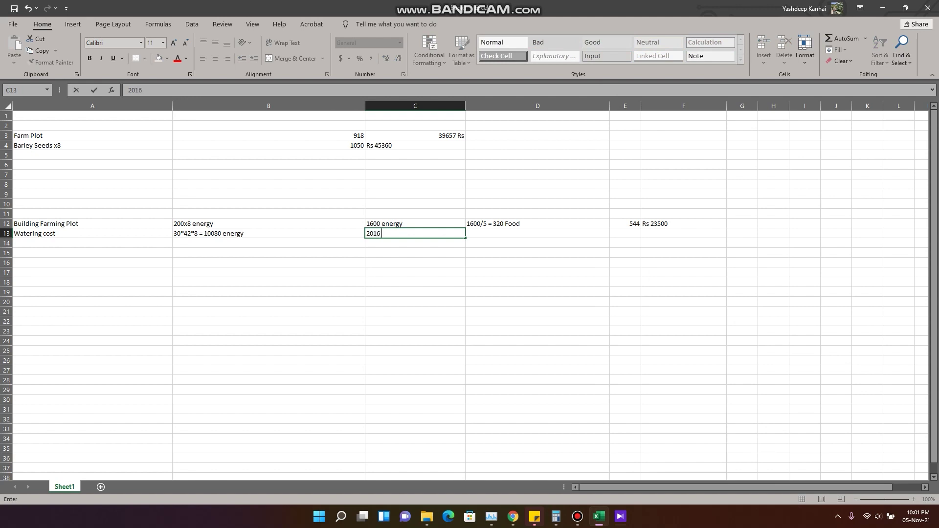
pyautogui.write(' food')
pyautogui.press('Return')
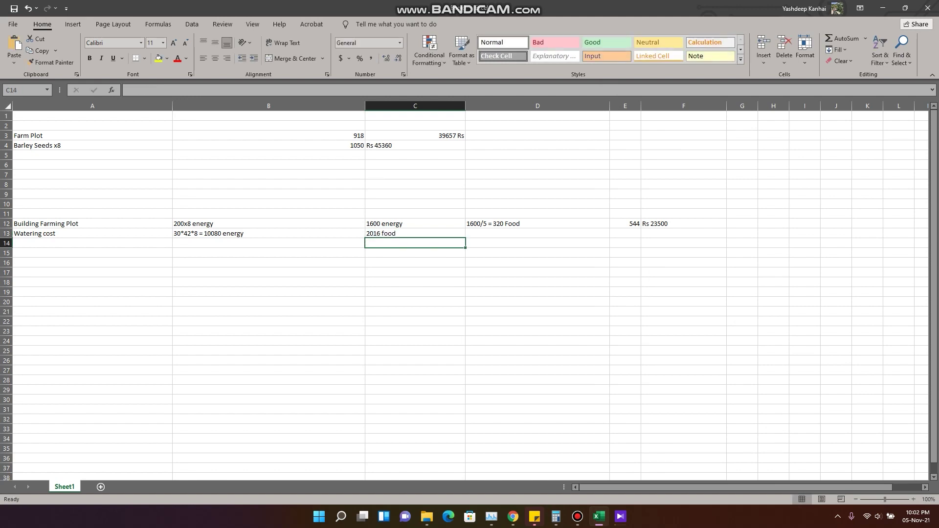
# Switch to Calculator, multiply 2016 by 1.7 for the WAX cost and move its window aside.
pyautogui.click(556, 517)
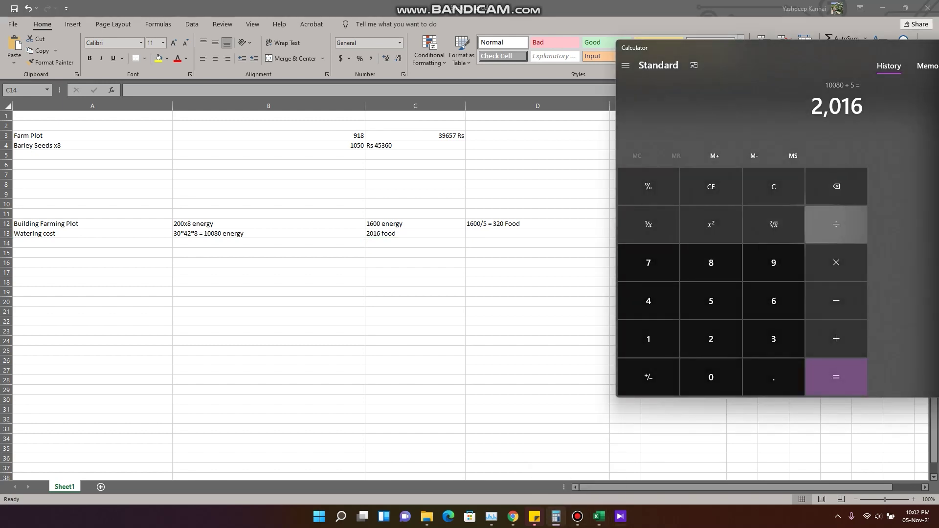
pyautogui.click(836, 262)
pyautogui.click(649, 339)
pyautogui.click(773, 377)
pyautogui.click(649, 263)
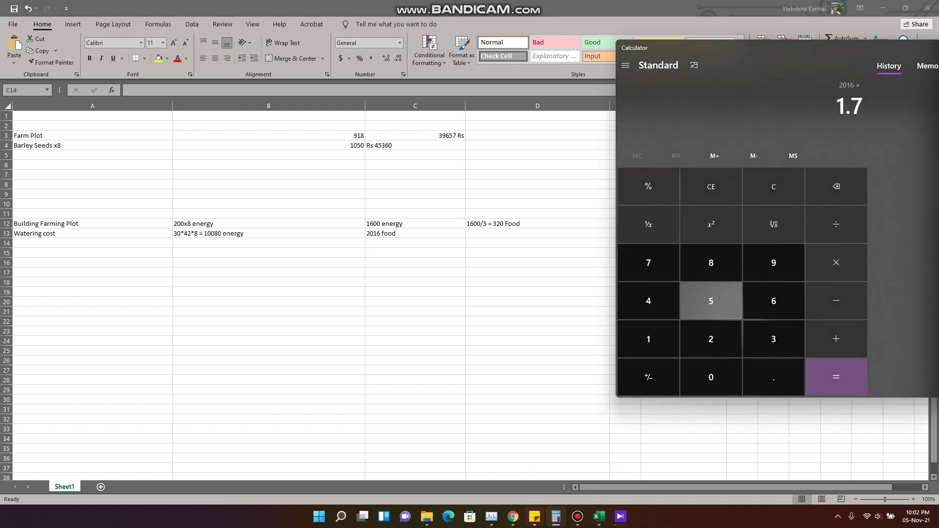
pyautogui.click(837, 377)
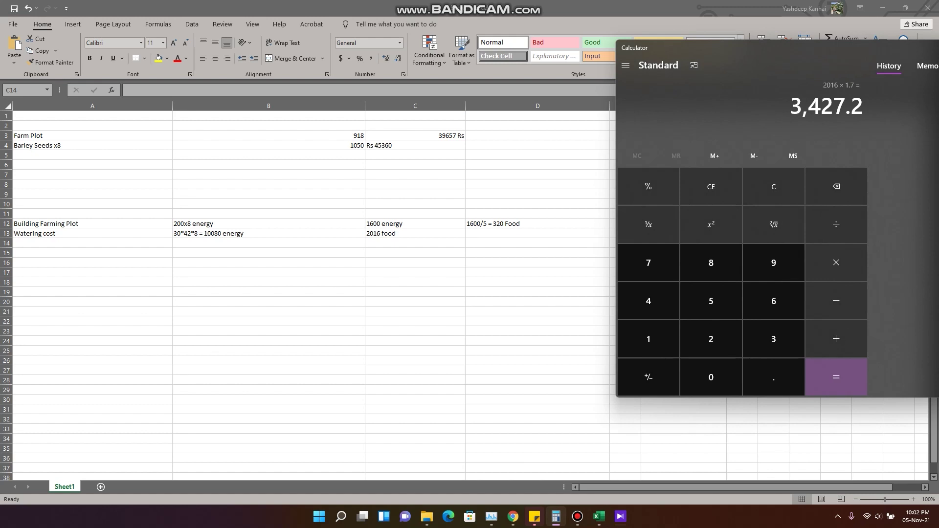
pyautogui.moveTo(778, 48); pyautogui.dragTo(293, 71)
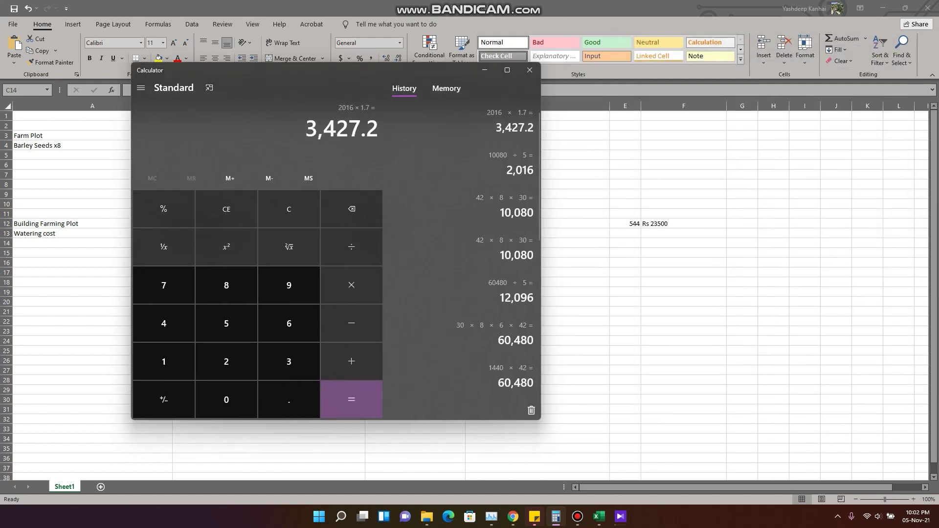
# In Excel, enter 3427 in cell E13 as the WAX cost of watering.
pyautogui.hotkey('alt', 'Tab')
pyautogui.write('3')
pyautogui.press('BackSpace')
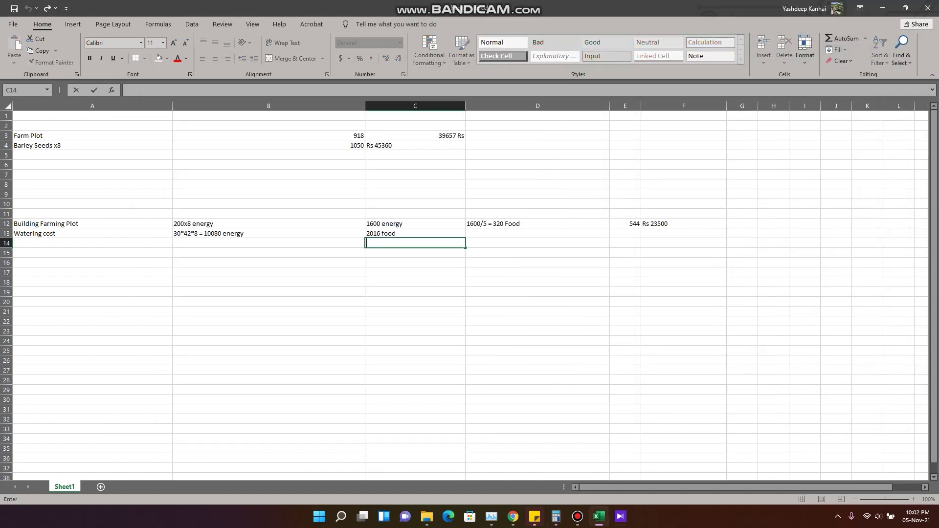
pyautogui.click(625, 234)
pyautogui.write('34')
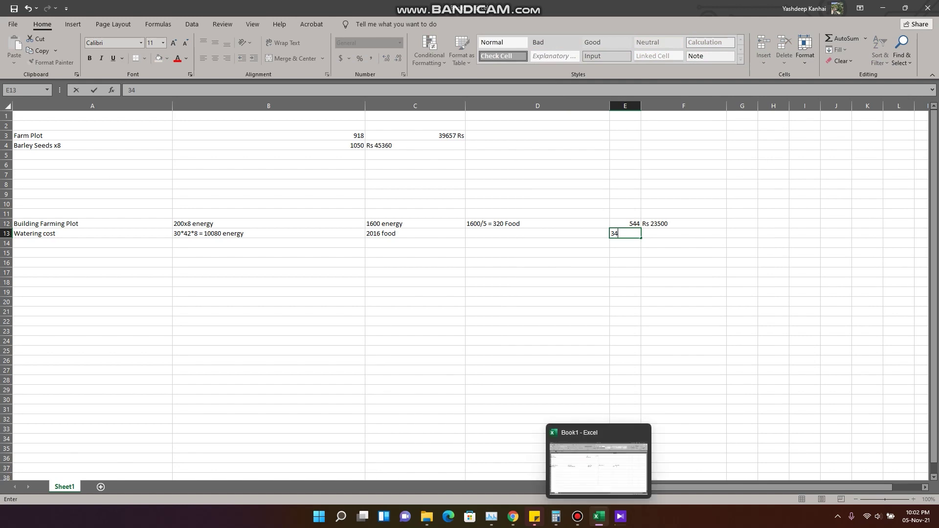
pyautogui.click(556, 516)
pyautogui.click(557, 517)
pyautogui.write('427')
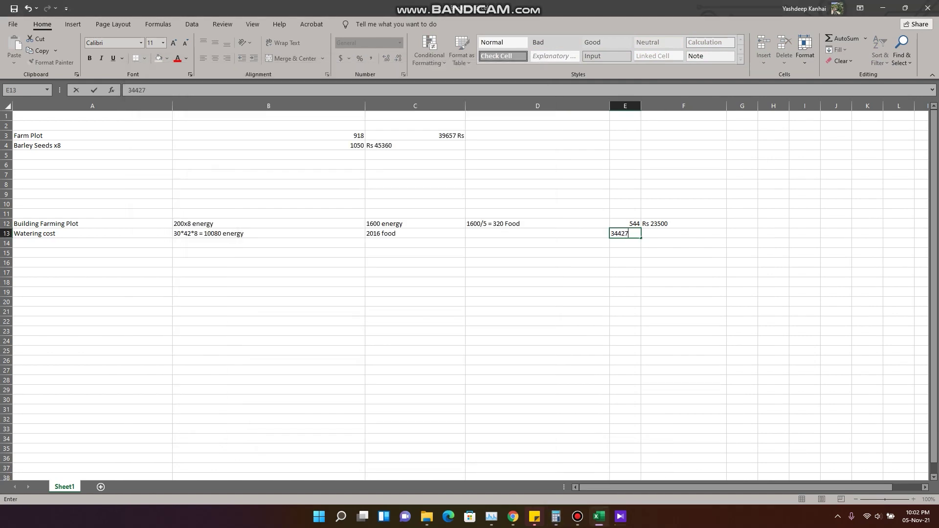
pyautogui.click(415, 234)
pyautogui.click(629, 233)
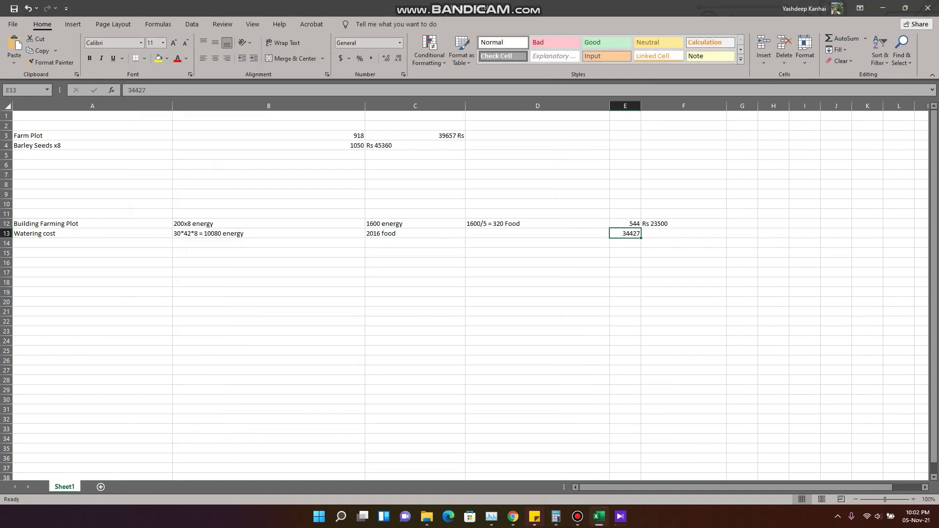
pyautogui.doubleClick(630, 234)
pyautogui.press('BackSpace')
pyautogui.click(625, 302)
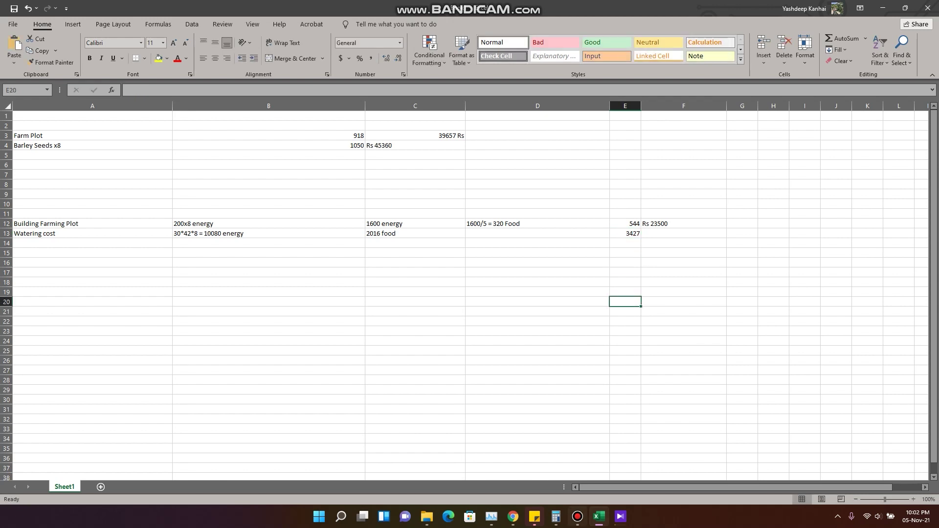
# Switch to Calculator and multiply 3427.2 by 0.54 and by 80 for the rupee cost of watering.
pyautogui.click(556, 516)
pyautogui.click(351, 285)
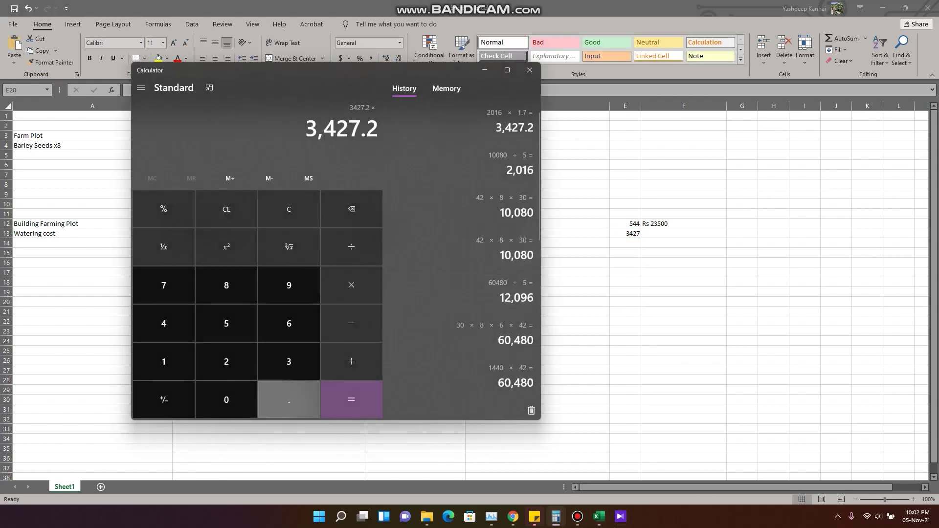
pyautogui.click(288, 399)
pyautogui.click(226, 323)
pyautogui.click(164, 324)
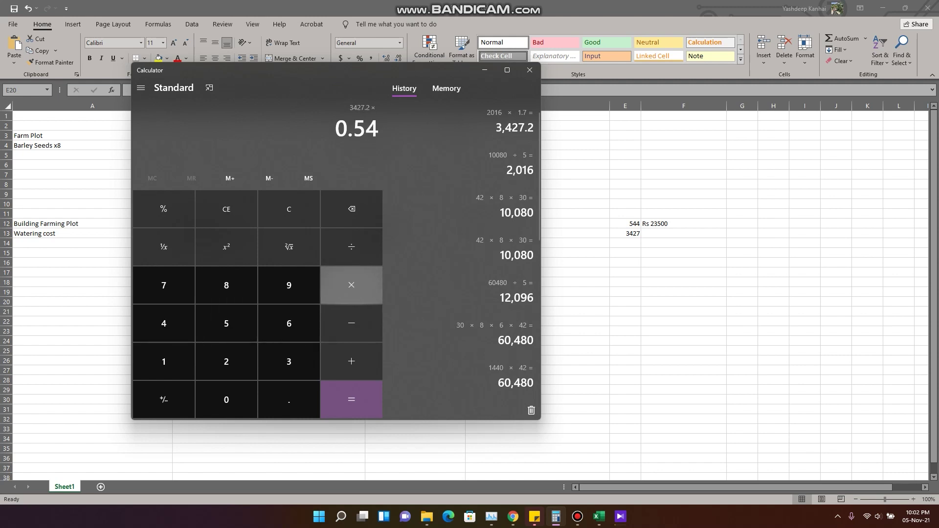
pyautogui.click(351, 285)
pyautogui.click(226, 286)
pyautogui.click(226, 400)
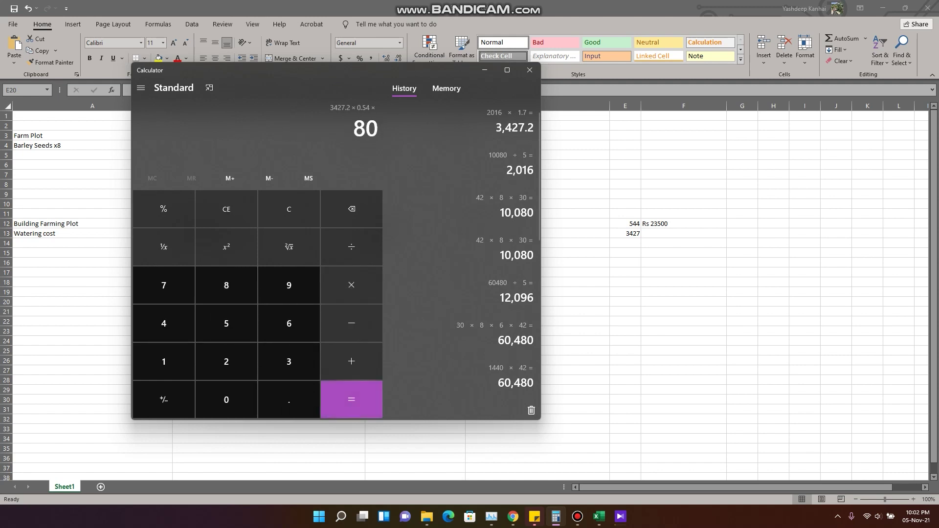
pyautogui.click(351, 400)
# In Excel, enter the watering cost in rupees in cell F13 as 148055 Rs.
pyautogui.click(684, 233)
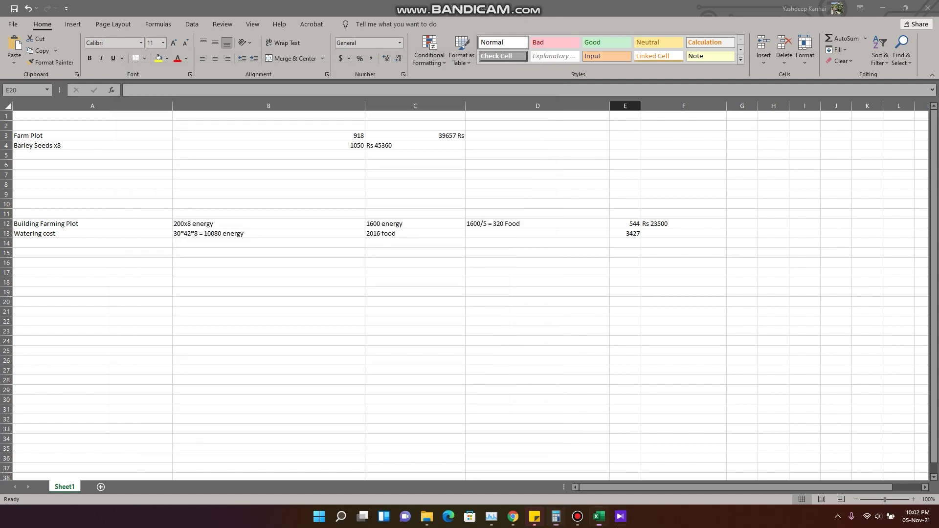
pyautogui.write('14')
pyautogui.press('BackSpace')
pyautogui.click(683, 233)
pyautogui.write('148')
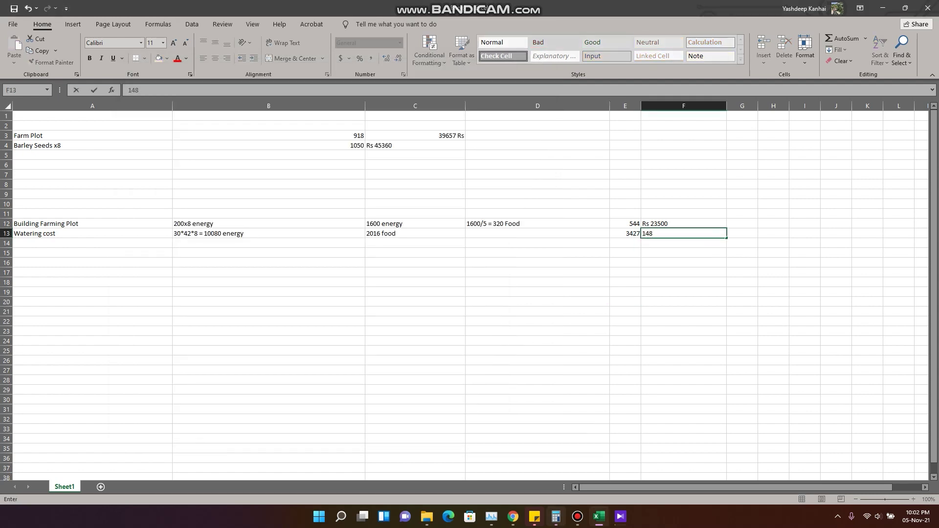
pyautogui.hotkey('alt', 'Tab')
pyautogui.hotkey('alt', 'Tab')
pyautogui.write('055 Rs')
pyautogui.click(684, 282)
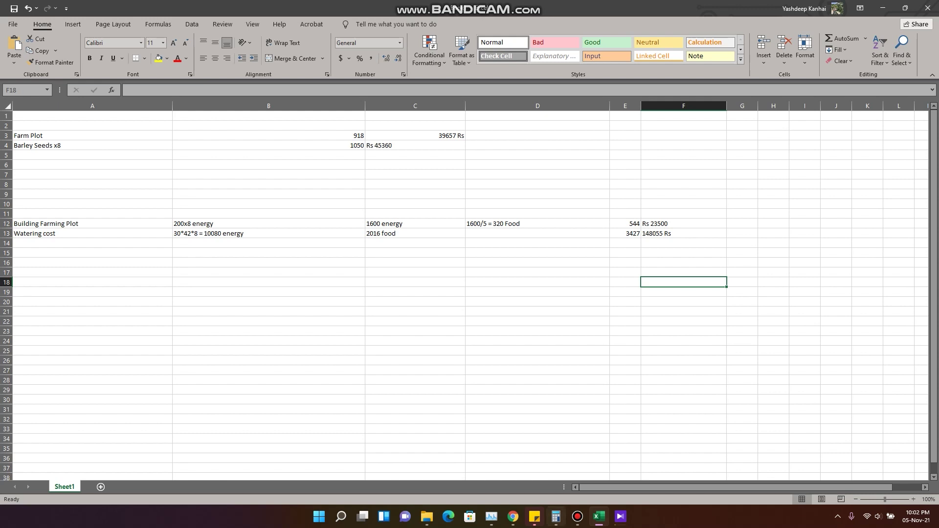
# Switch to Calculator, clear it and start the WAX total by adding 1050 to 918.
pyautogui.click(557, 516)
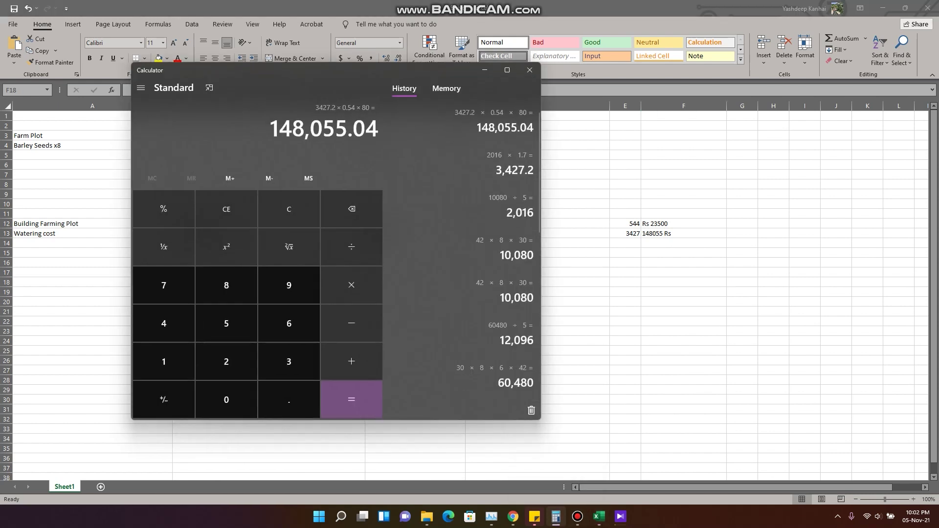
pyautogui.moveTo(293, 70); pyautogui.dragTo(672, 93)
pyautogui.click(668, 232)
pyautogui.click(668, 309)
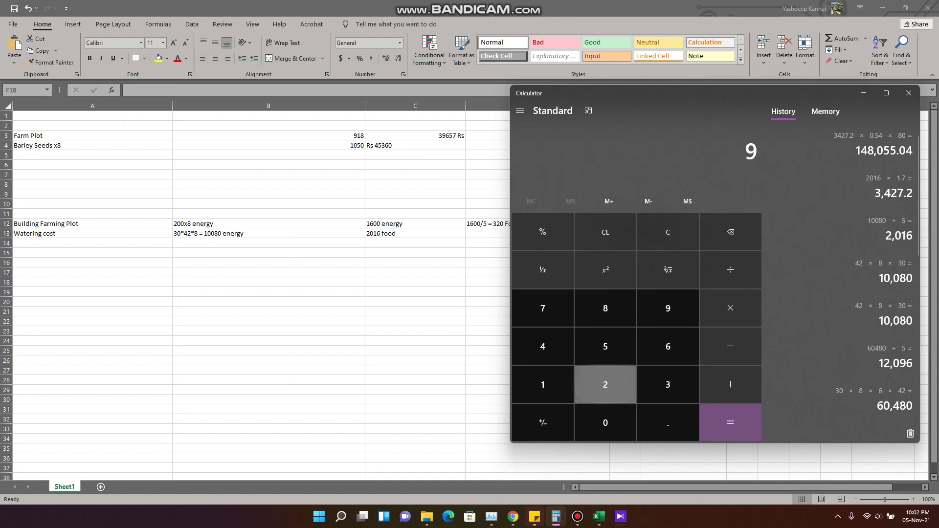
pyautogui.click(543, 384)
pyautogui.click(605, 308)
pyautogui.click(731, 385)
pyautogui.click(542, 385)
pyautogui.click(605, 423)
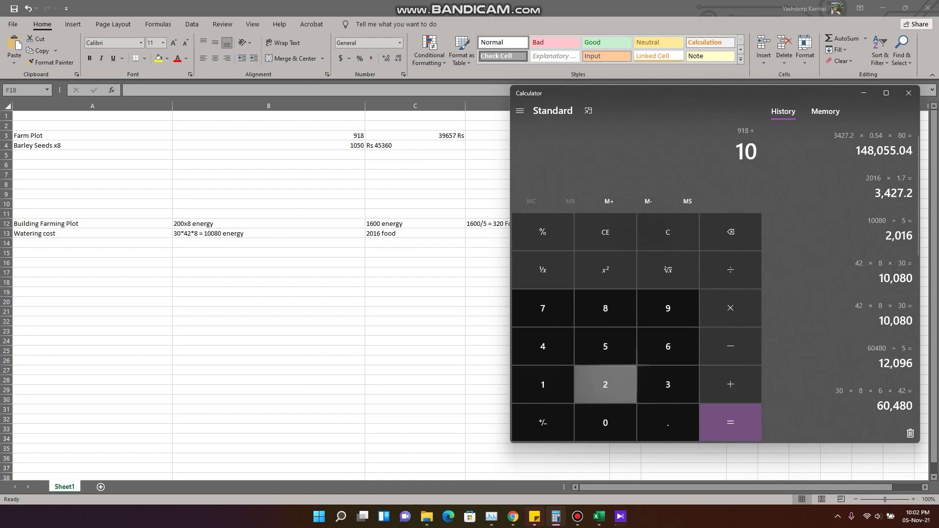
pyautogui.click(605, 346)
pyautogui.click(605, 423)
# Add the building cost of 544 and the watering cost of 3427 to the WAX sum and calculate it.
pyautogui.moveTo(636, 93); pyautogui.dragTo(604, 55)
pyautogui.click(794, 368)
pyautogui.click(818, 309)
pyautogui.doubleClick(755, 309)
pyautogui.click(727, 347)
pyautogui.moveTo(685, 55); pyautogui.dragTo(818, 44)
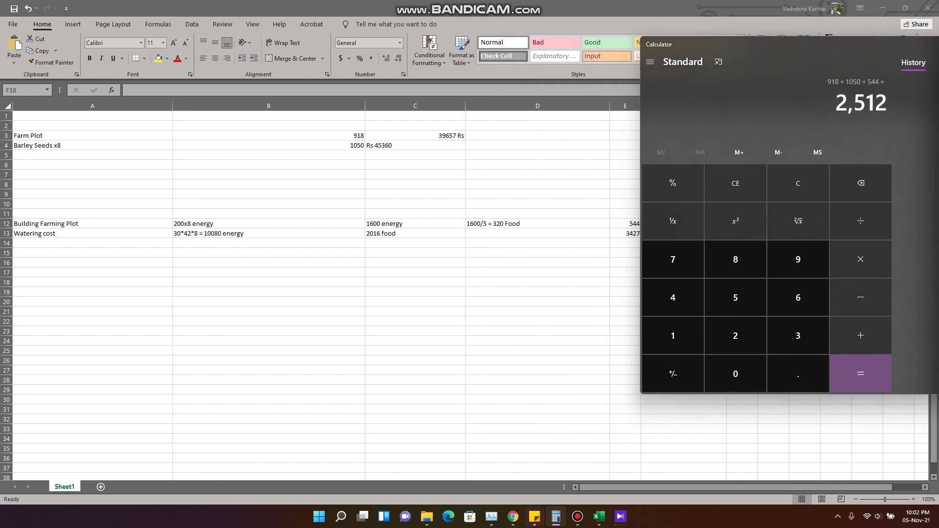
pyautogui.moveTo(700, 43); pyautogui.dragTo(717, 41)
pyautogui.click(815, 334)
pyautogui.click(690, 295)
pyautogui.click(753, 334)
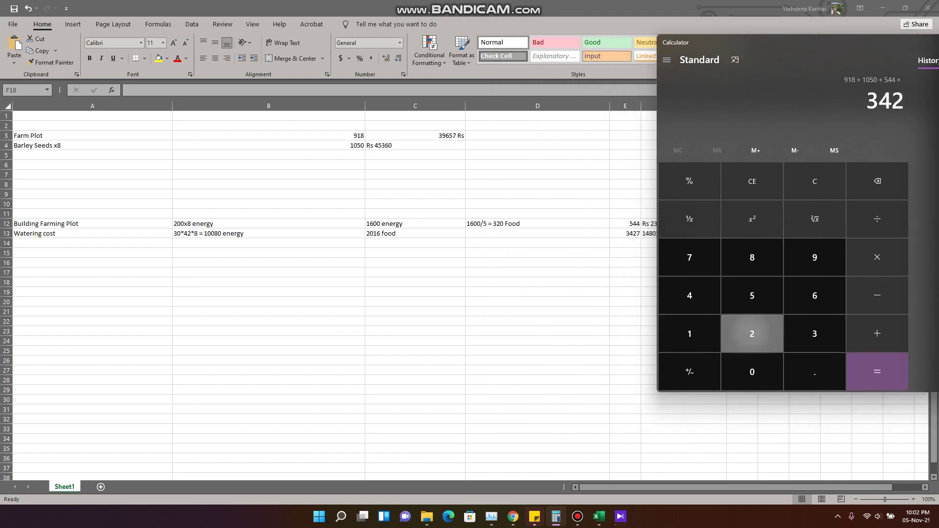
pyautogui.click(690, 257)
pyautogui.click(878, 371)
# Move Calculator aside and, in Excel, enter the rounded WAX total of 6000 in cell C17.
pyautogui.moveTo(709, 42); pyautogui.dragTo(98, 34)
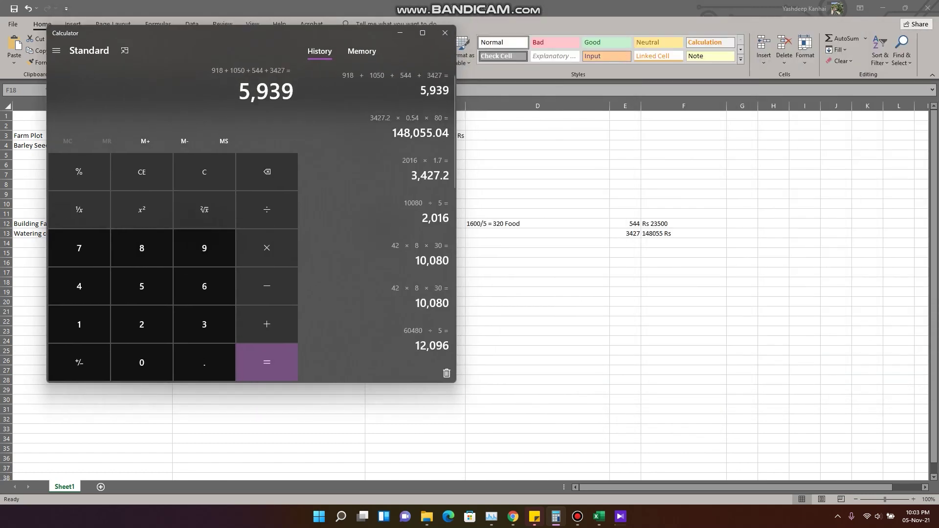
pyautogui.click(626, 244)
pyautogui.click(626, 244)
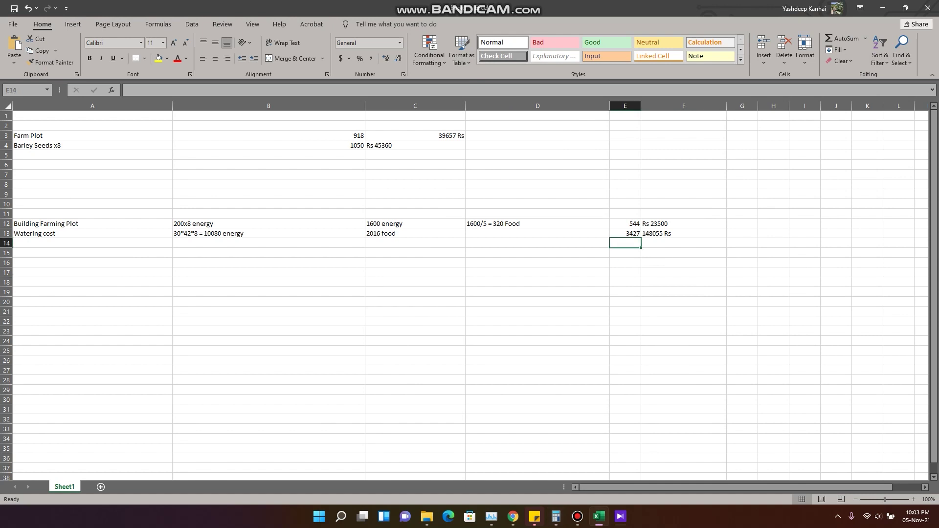
pyautogui.click(414, 272)
pyautogui.write('6000')
pyautogui.click(415, 342)
pyautogui.click(414, 360)
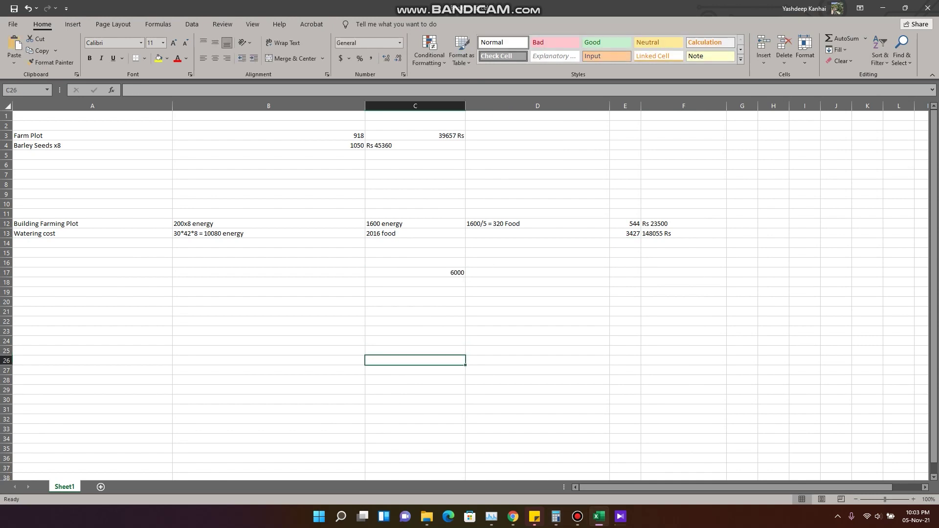
# Select cell D17, switch to Calculator and multiply the 5939 WAX total by 0.54 and by 80 for the rupee total.
pyautogui.click(537, 273)
pyautogui.click(556, 516)
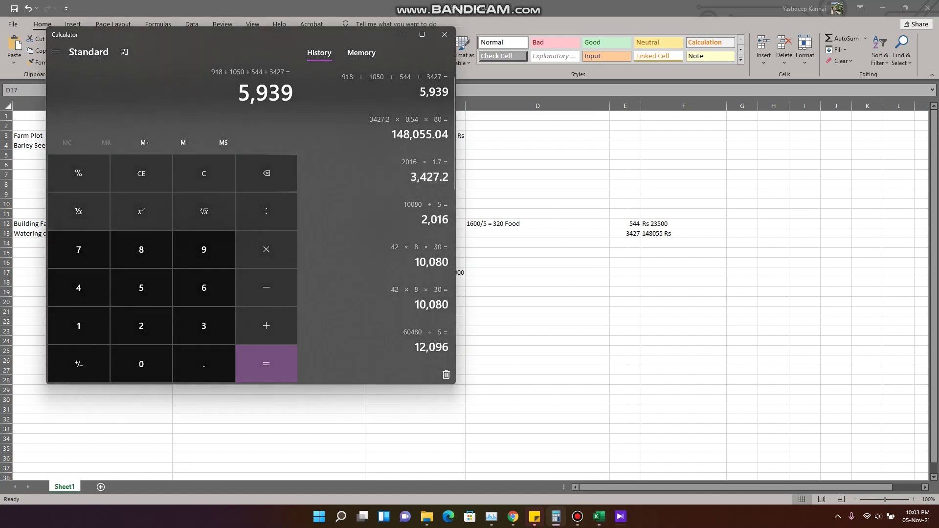
pyautogui.click(266, 249)
pyautogui.click(204, 364)
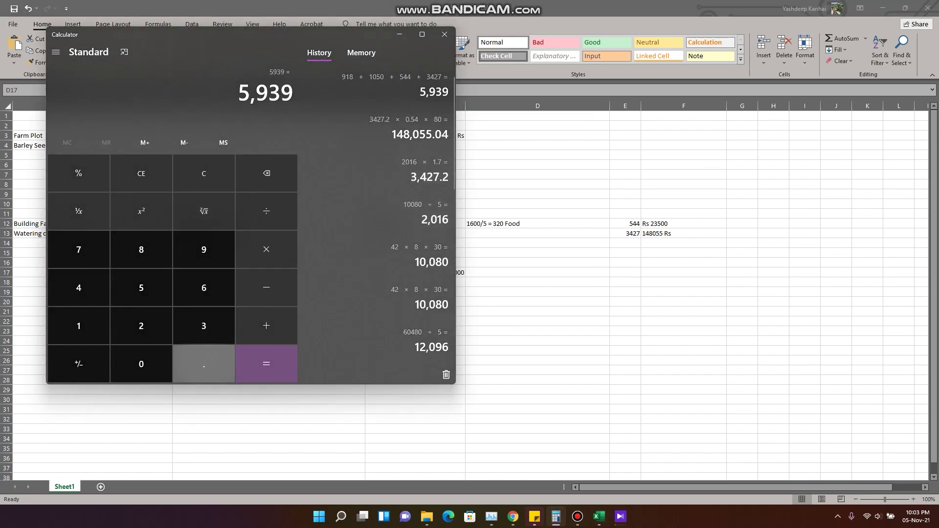
pyautogui.click(142, 287)
pyautogui.click(78, 287)
pyautogui.click(267, 249)
pyautogui.click(142, 250)
pyautogui.click(142, 364)
pyautogui.click(267, 364)
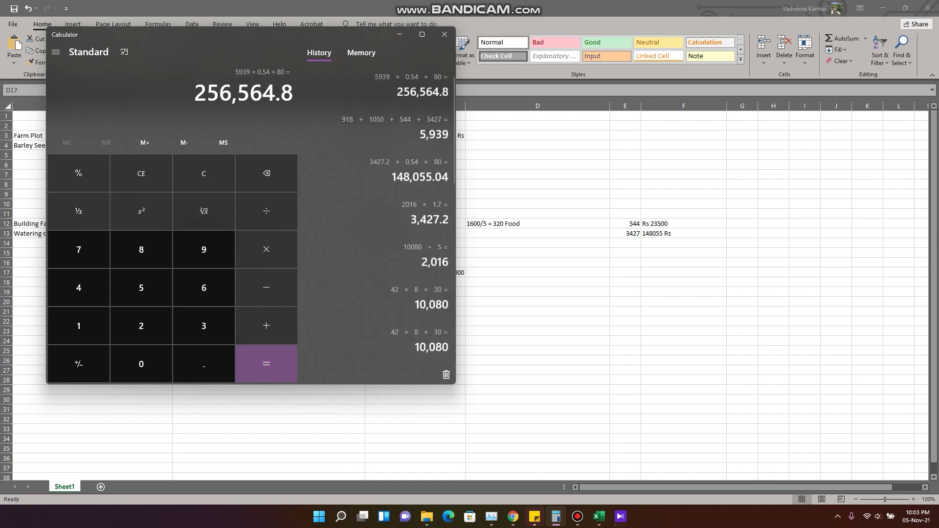
# In Excel, enter the total cost in rupees in cell D17 as Rs 257000.
pyautogui.hotkey('alt', 'Tab')
pyautogui.write('25600')
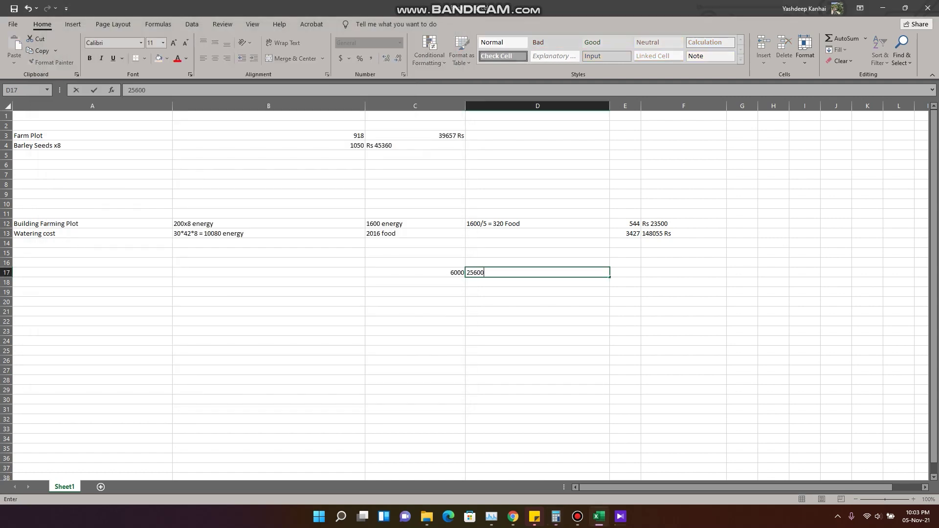
pyautogui.hotkey('alt', 'Tab')
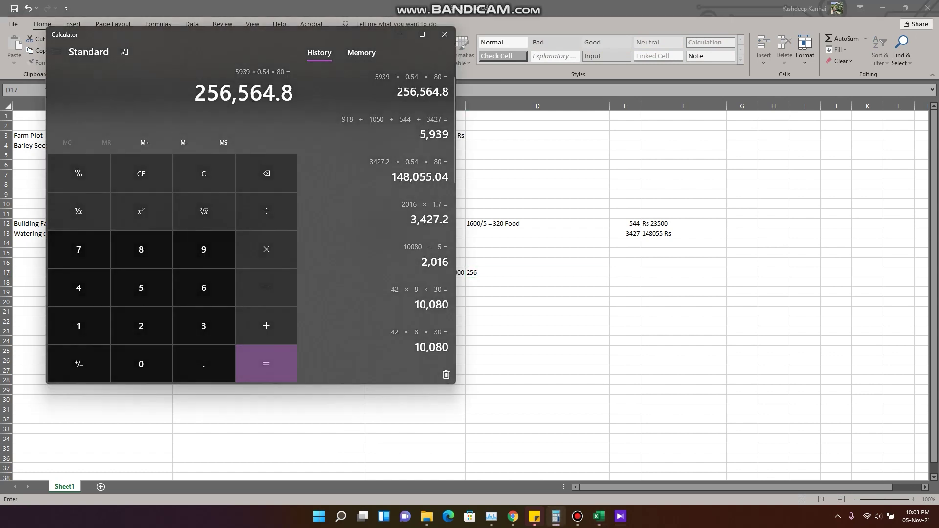
pyautogui.hotkey('alt', 'Tab')
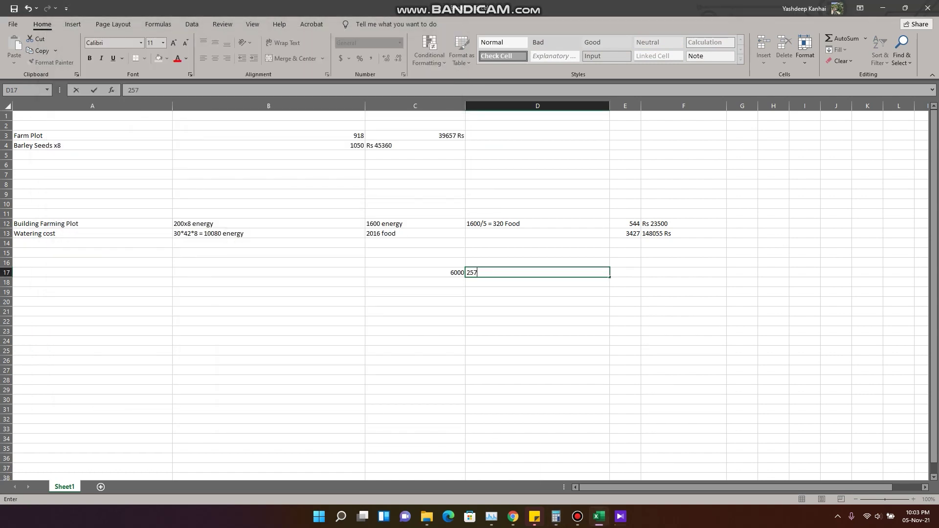
pyautogui.click(537, 321)
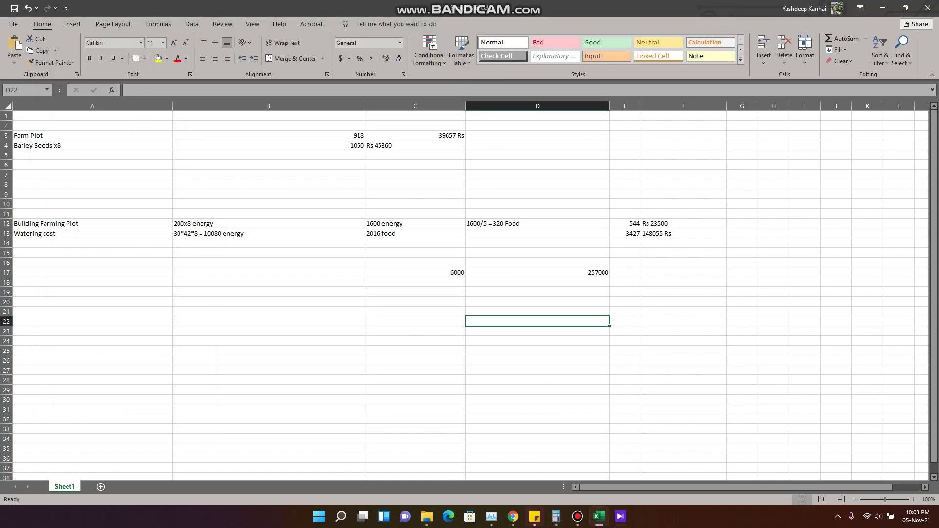
pyautogui.click(538, 282)
pyautogui.click(538, 233)
pyautogui.doubleClick(548, 272)
pyautogui.write('Rs')
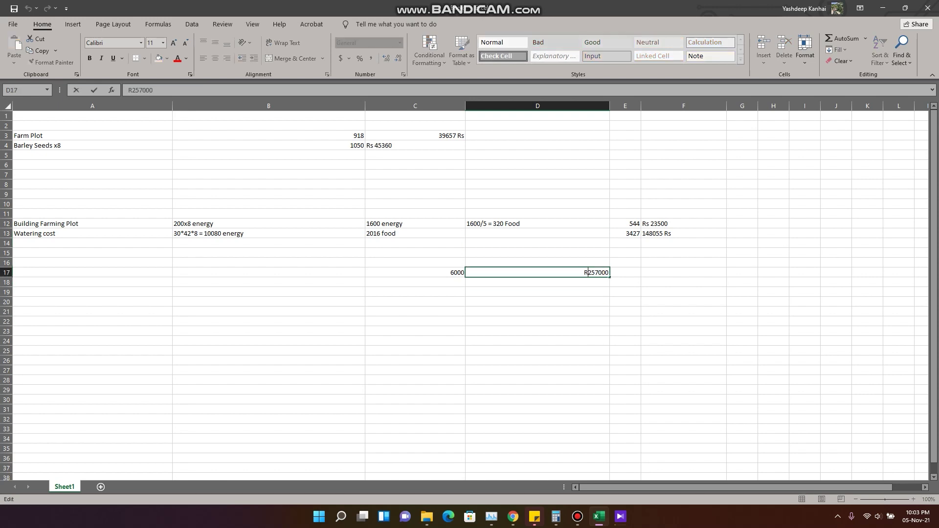
pyautogui.click(538, 312)
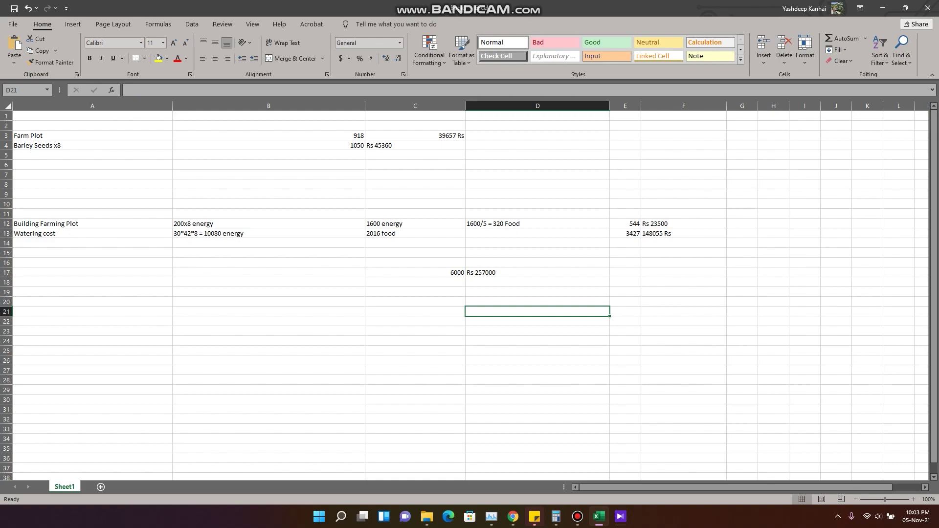
# Check the Barley Seed card in Farmers World in Chrome, and switch to Calculator with a cleared display.
pyautogui.click(513, 516)
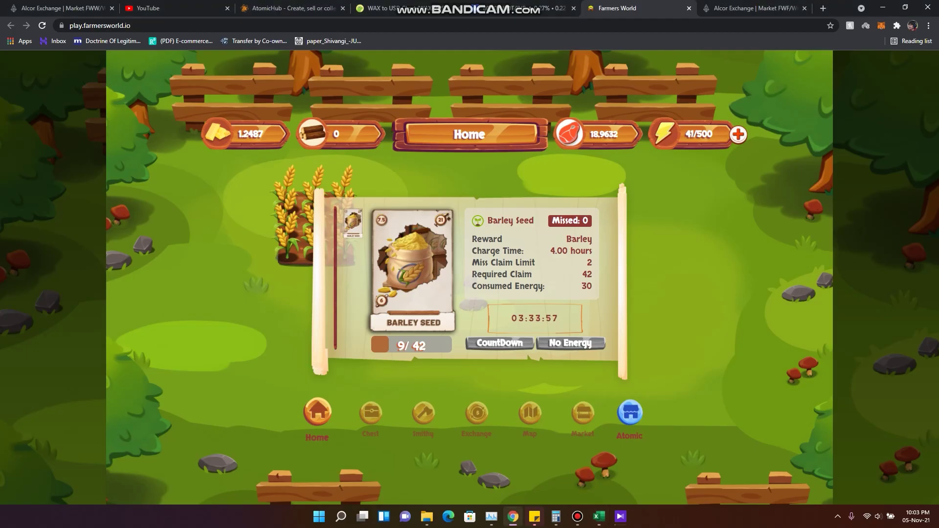
pyautogui.click(599, 516)
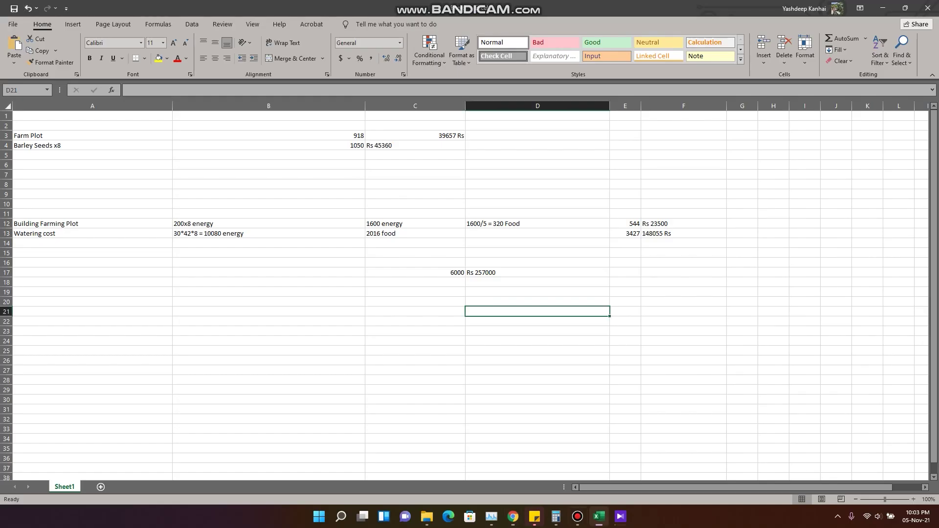
pyautogui.click(556, 517)
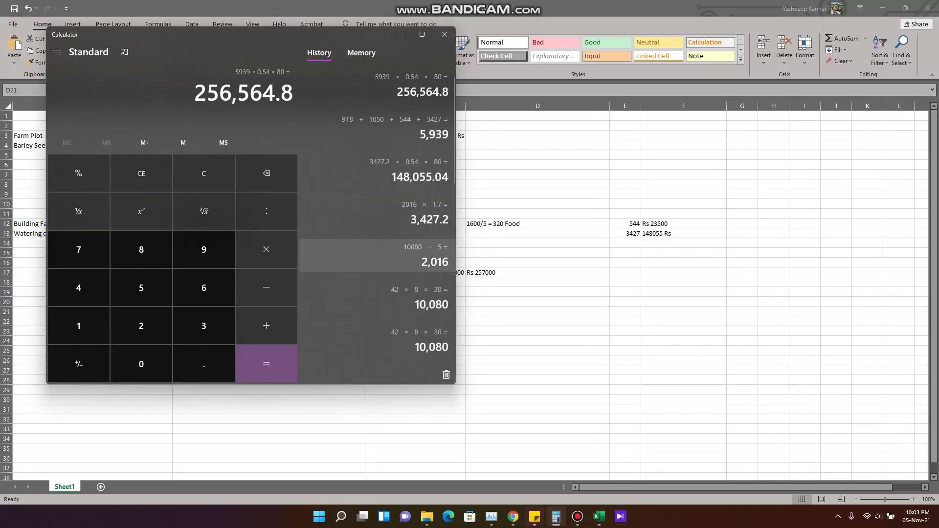
pyautogui.click(204, 173)
pyautogui.moveTo(196, 34); pyautogui.dragTo(379, 52)
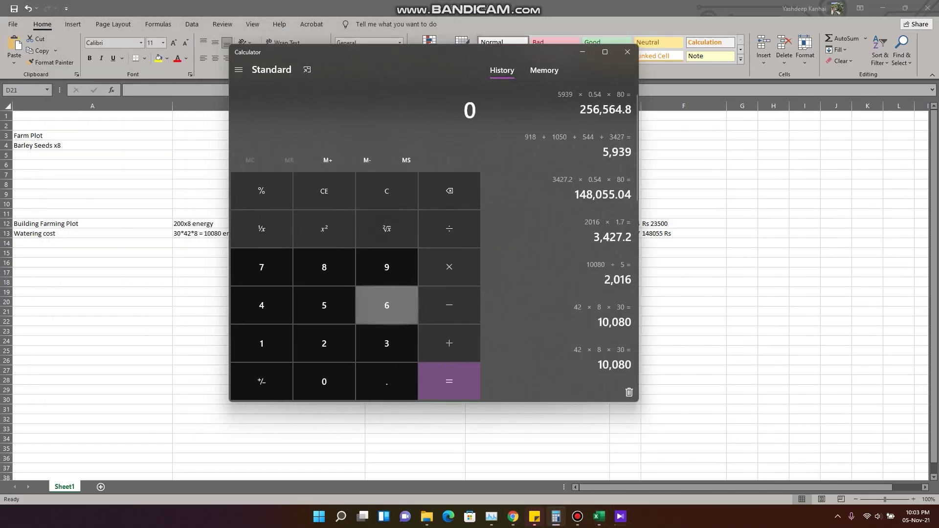
pyautogui.click(387, 305)
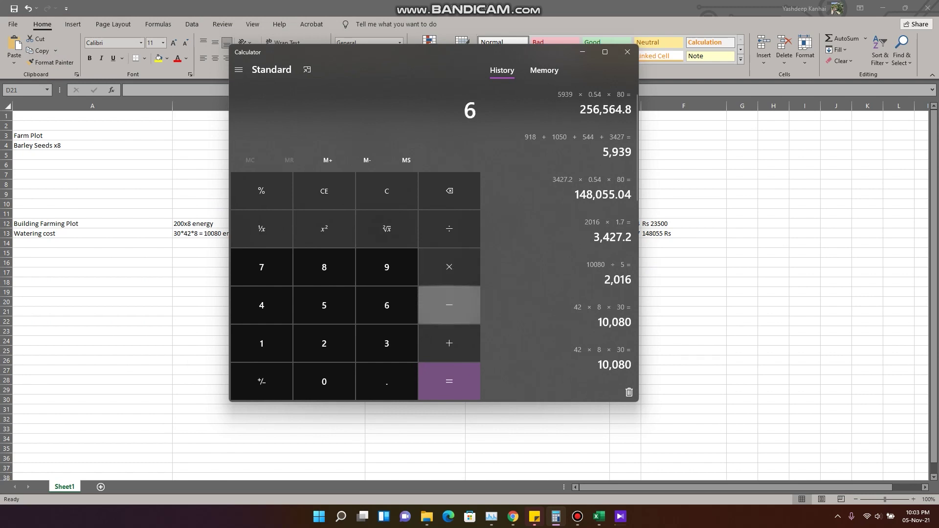
pyautogui.click(449, 344)
pyautogui.click(386, 306)
pyautogui.click(449, 343)
pyautogui.click(386, 306)
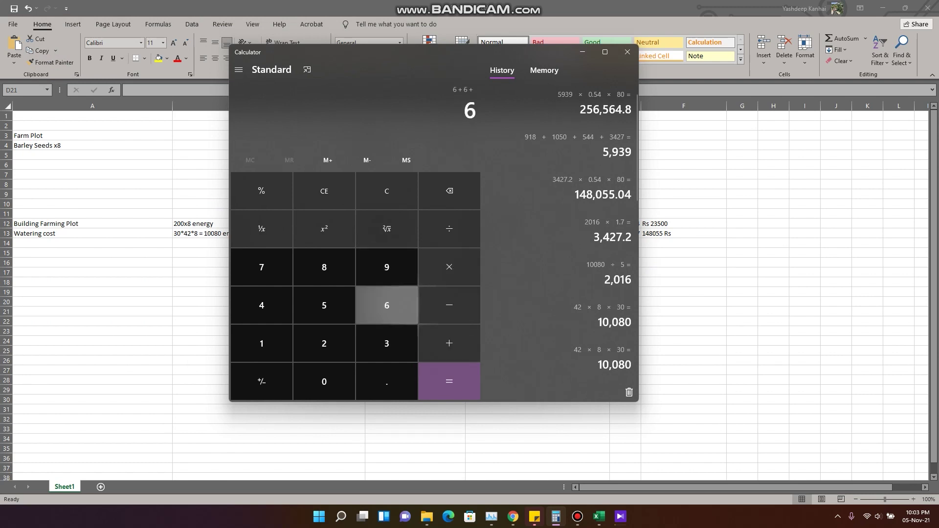
pyautogui.click(449, 344)
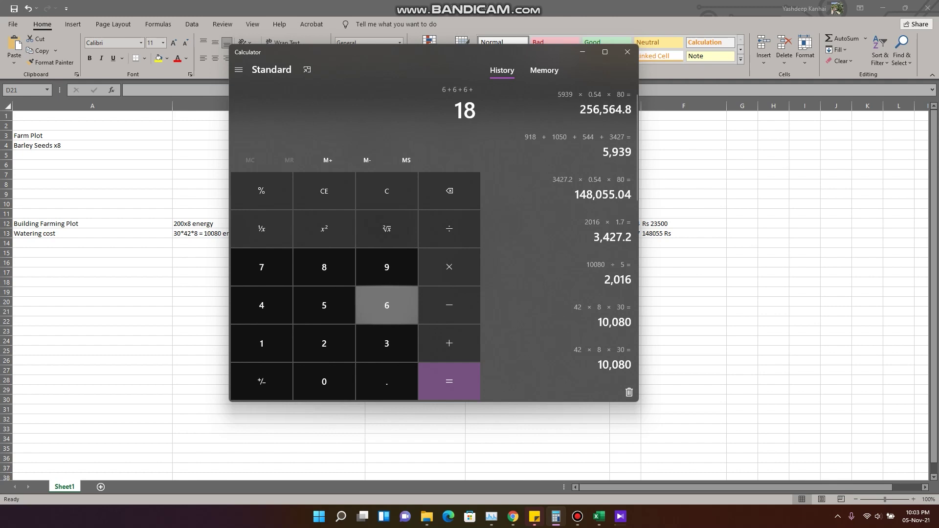
pyautogui.press('Escape')
# Multiply 6 by 8 in Calculator for the barley harvested from eight seeds.
pyautogui.click(386, 305)
pyautogui.click(450, 268)
pyautogui.click(324, 267)
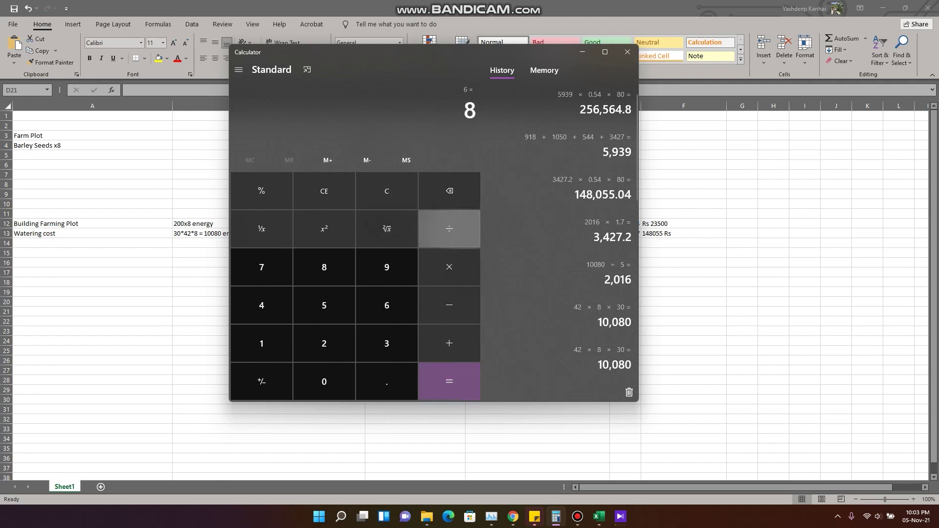
pyautogui.click(450, 382)
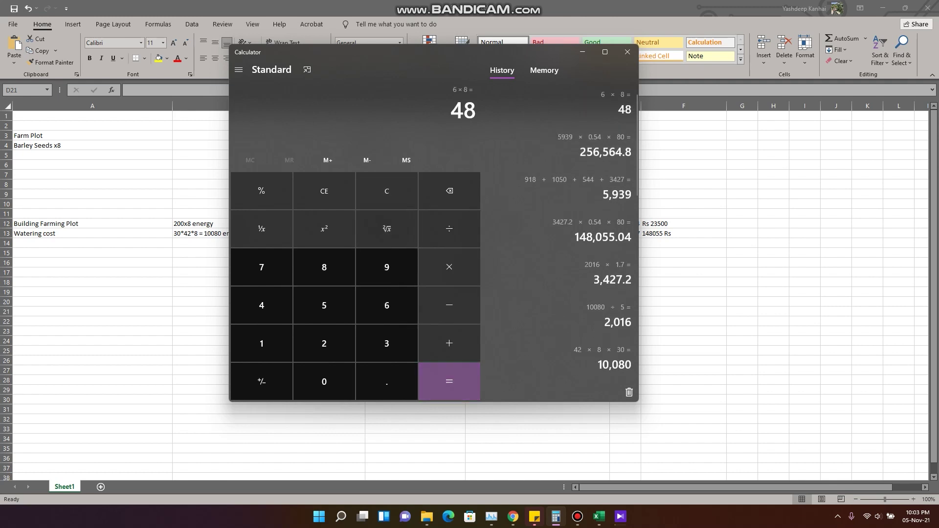
pyautogui.click(387, 191)
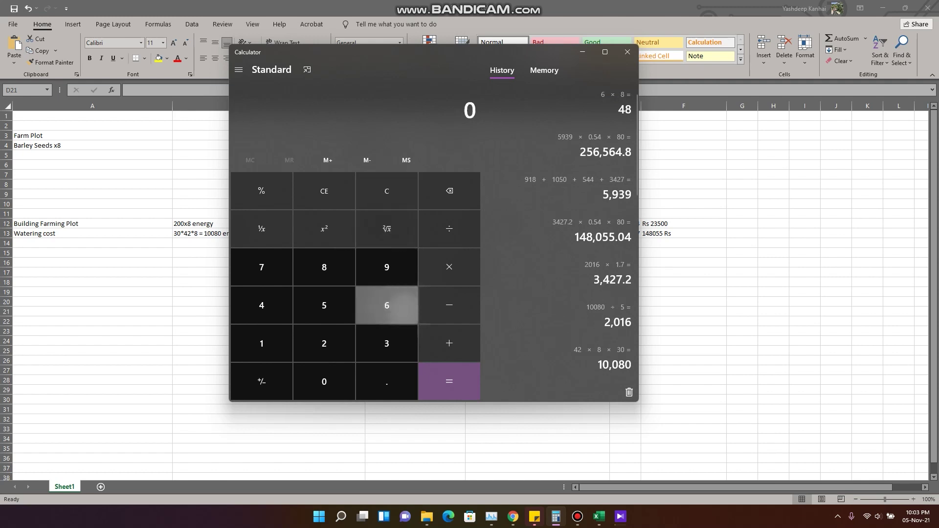
pyautogui.click(386, 305)
pyautogui.click(450, 306)
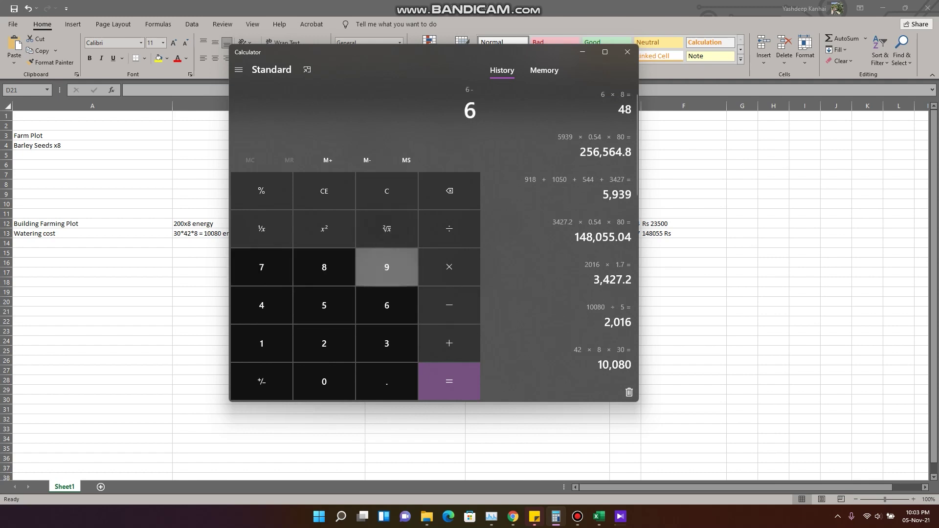
pyautogui.click(386, 267)
pyautogui.click(387, 191)
pyautogui.click(386, 305)
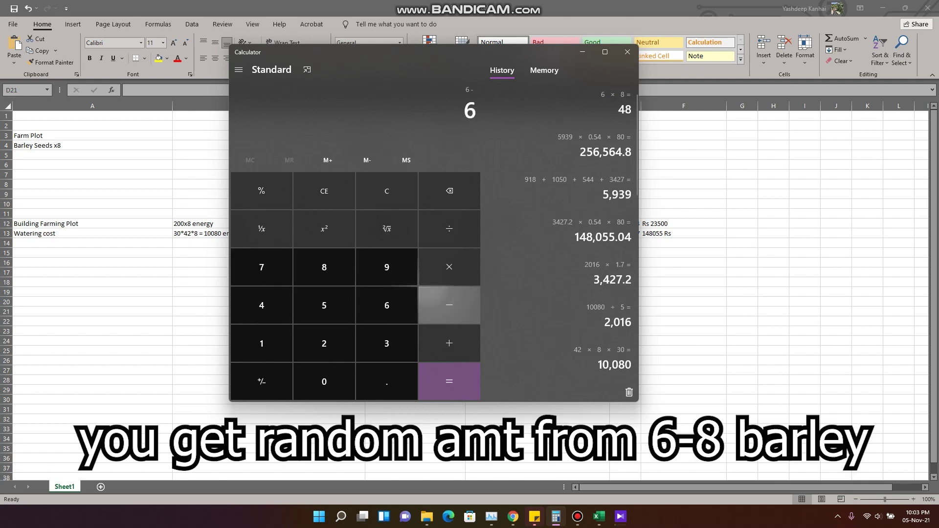
pyautogui.click(449, 305)
pyautogui.click(386, 268)
pyautogui.click(387, 191)
pyautogui.click(387, 305)
pyautogui.click(450, 305)
pyautogui.click(324, 267)
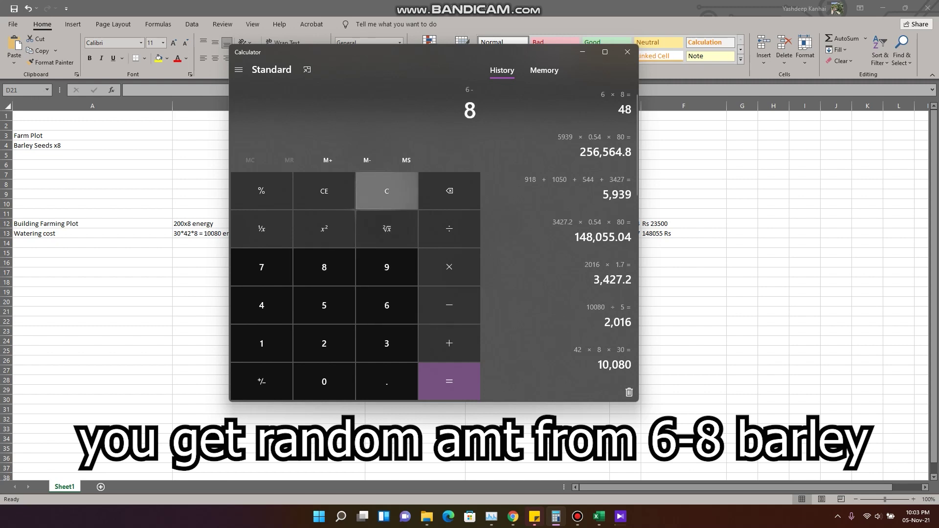
pyautogui.click(386, 190)
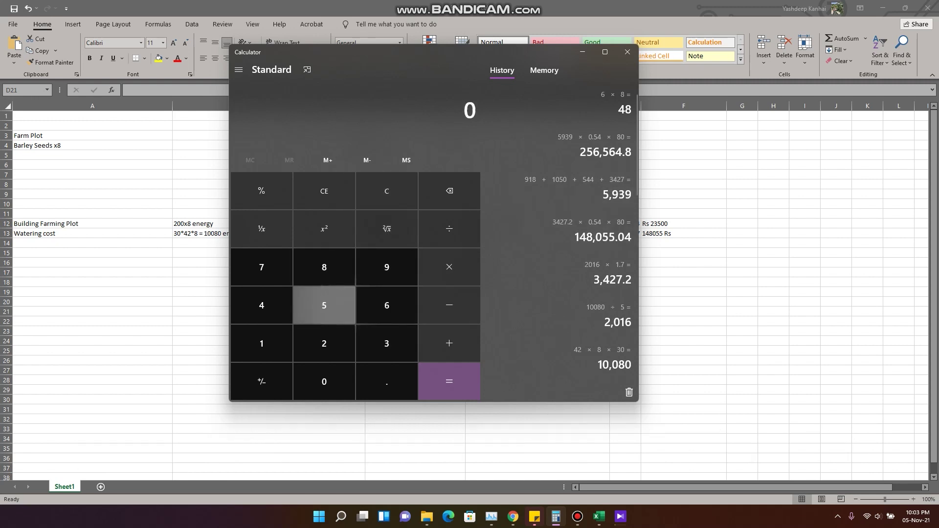
# Enter the rounded yield of 50 in Calculator and record it in Excel cell B19 as 50 Barley.
pyautogui.click(323, 305)
pyautogui.click(324, 381)
pyautogui.click(449, 382)
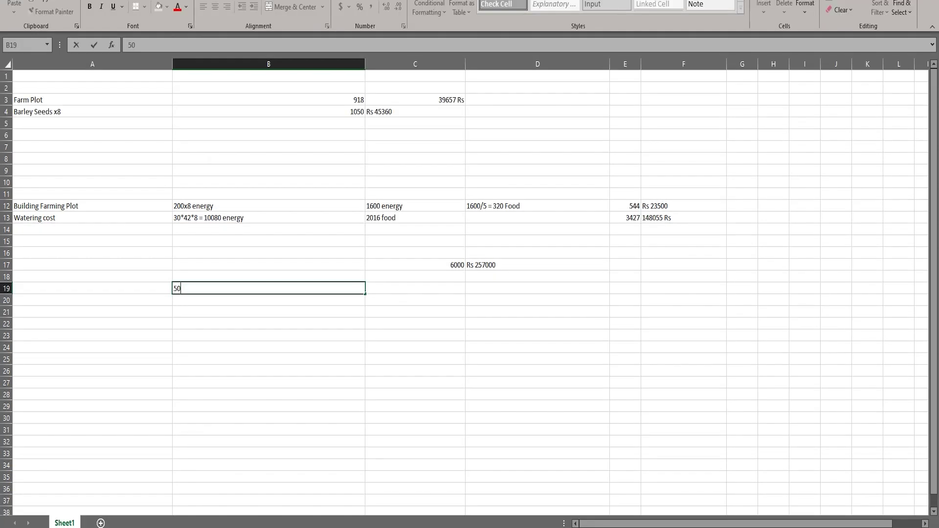
pyautogui.write('Barley')
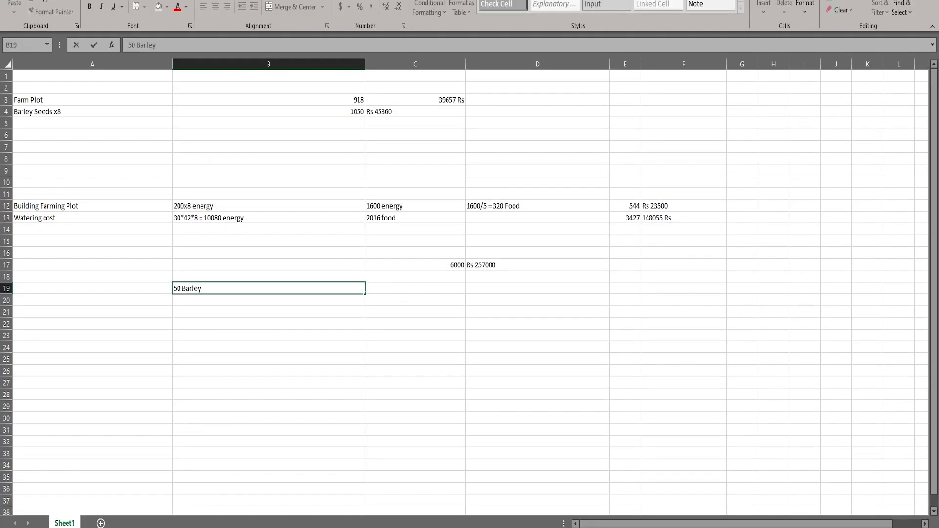
pyautogui.press('Return')
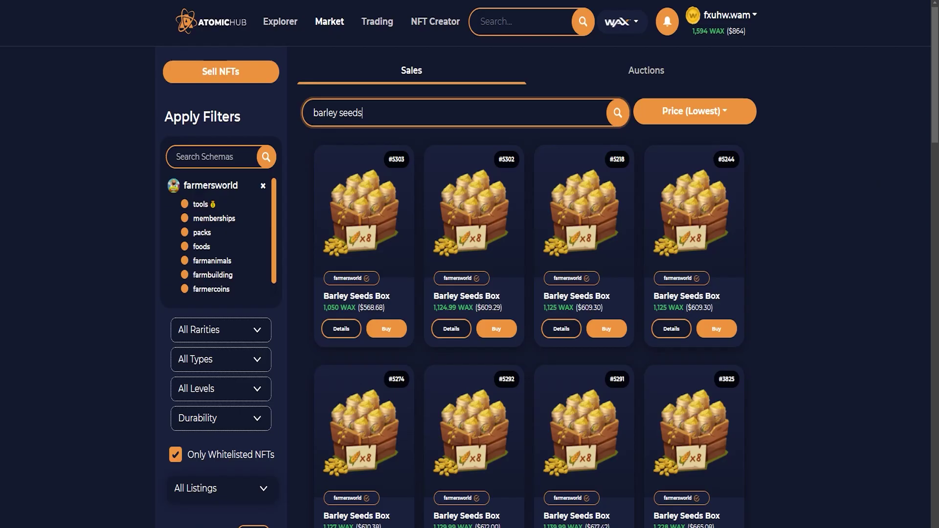
# Switch to the AtomicHub market and search the farmersworld sales for barley.
pyautogui.hotkey('shift', 'Left')
pyautogui.hotkey('shift', 'Left')
pyautogui.hotkey('shift', 'Left')
pyautogui.hotkey('shift', 'Left')
pyautogui.hotkey('shift', 'Left')
pyautogui.press('BackSpace')
pyautogui.press('Return')
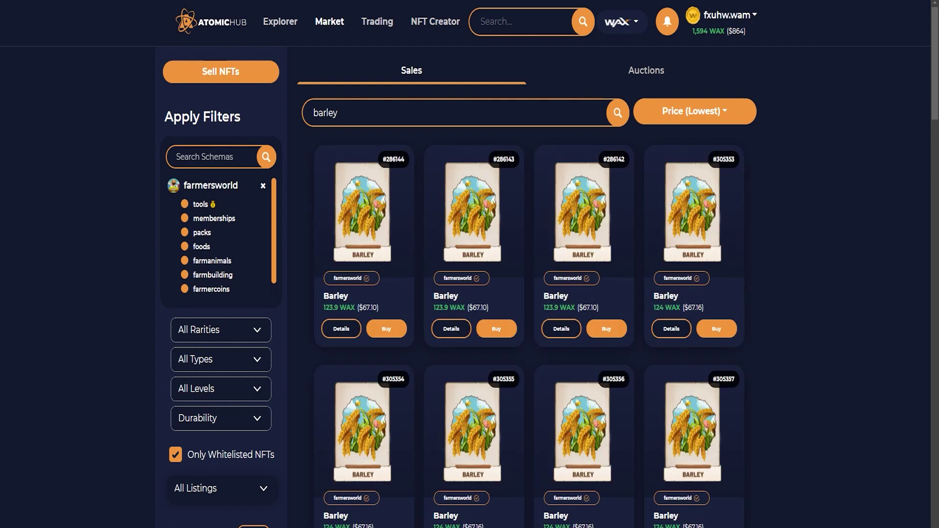
# Switch to Discord and open the buy-sell-trade channel of the Farmers World - Official server.
pyautogui.hotkey('alt', 'Tab')
pyautogui.hotkey('alt', 'Tab')
pyautogui.click(838, 527)
pyautogui.click(838, 502)
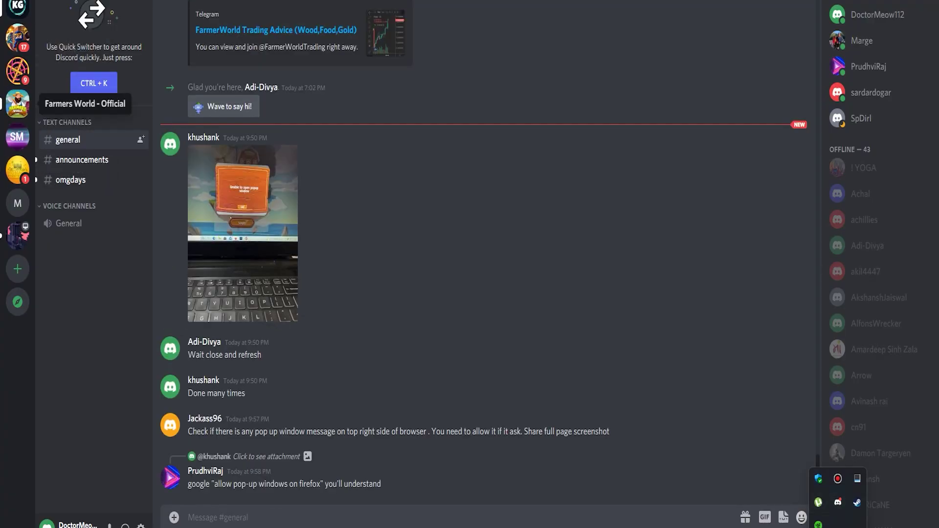
pyautogui.click(17, 103)
pyautogui.click(79, 324)
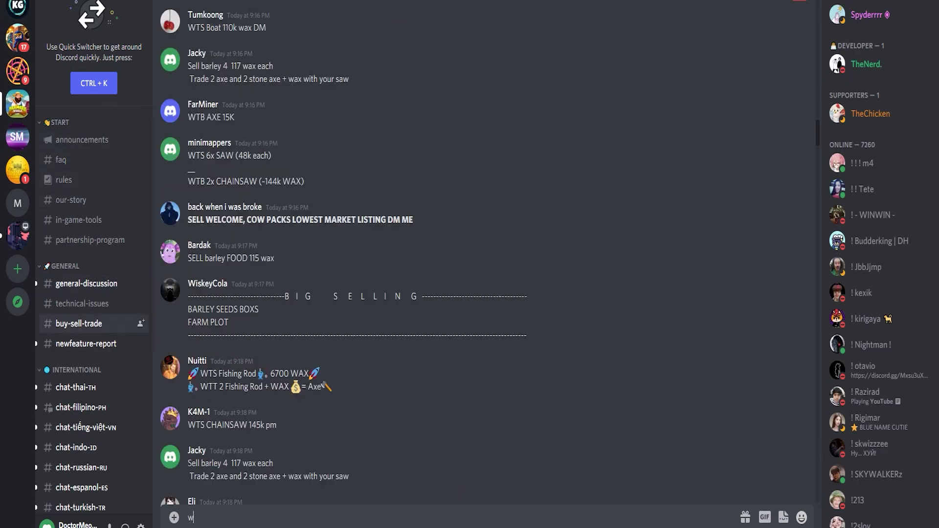
# Go to the newest messages in buy-sell-trade and write "selling barley" in the message field.
pyautogui.scroll(-5, 484, 482)
pyautogui.moveTo(817, 151); pyautogui.dragTo(818, 490)
pyautogui.press('BackSpace')
pyautogui.write('selling')
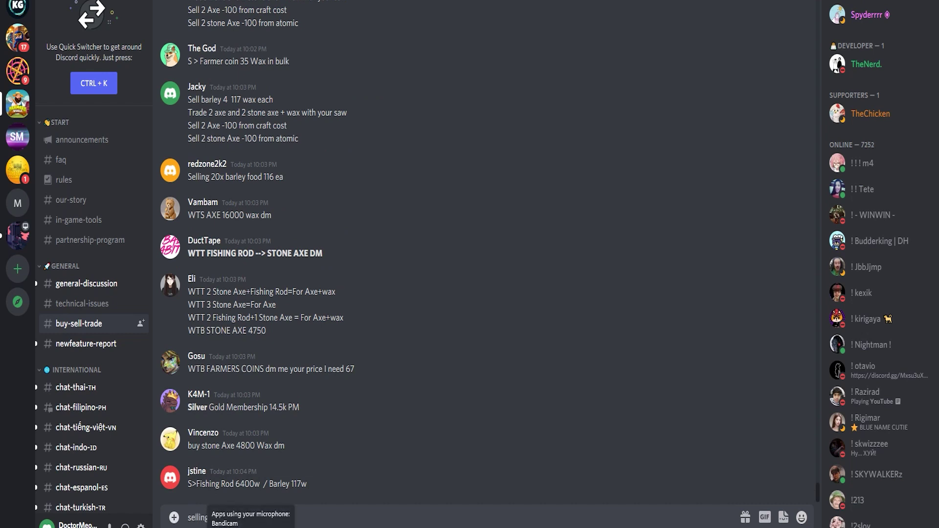
pyautogui.write(' barley')
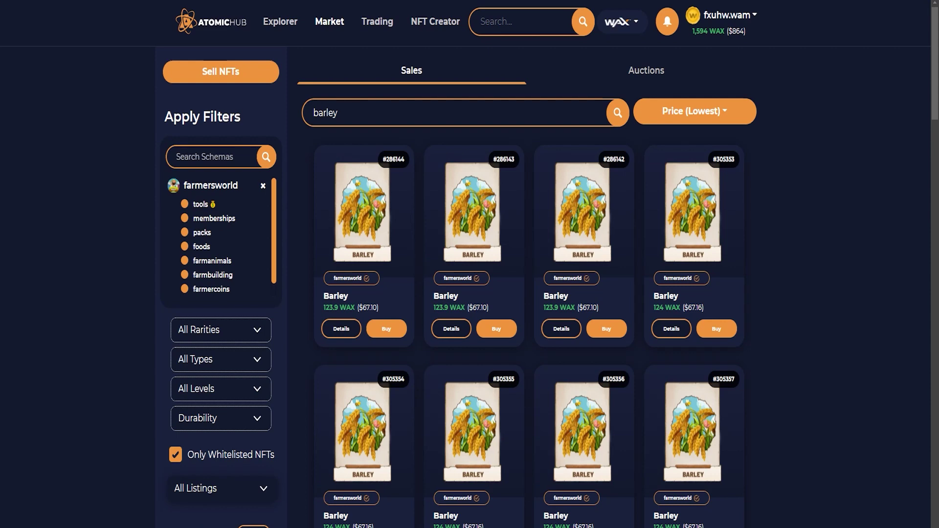
# Switch to Calculator and multiply a barley price of 122 WAX by the 50-barley yield.
pyautogui.hotkey('alt', 'Tab')
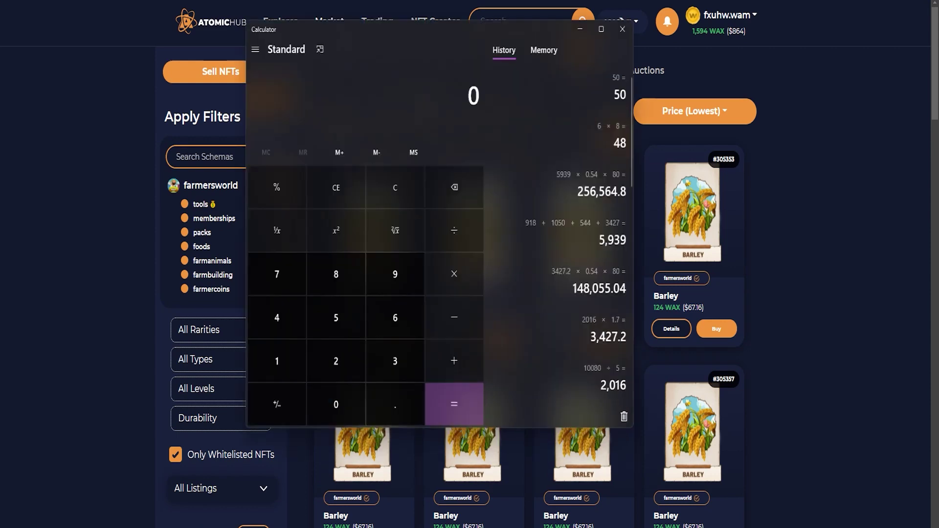
pyautogui.moveTo(391, 1); pyautogui.dragTo(717, 1)
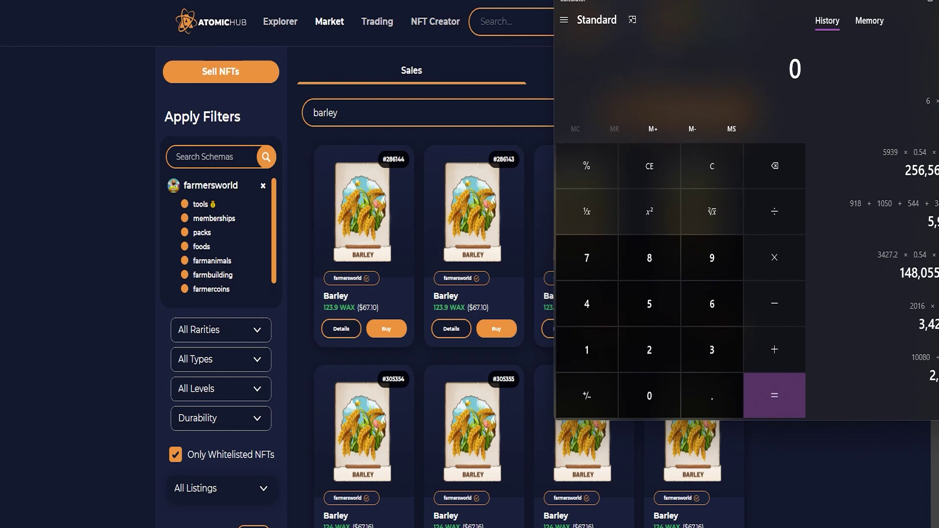
pyautogui.click(713, 166)
pyautogui.click(587, 350)
pyautogui.click(650, 350)
pyautogui.click(650, 350)
pyautogui.click(774, 258)
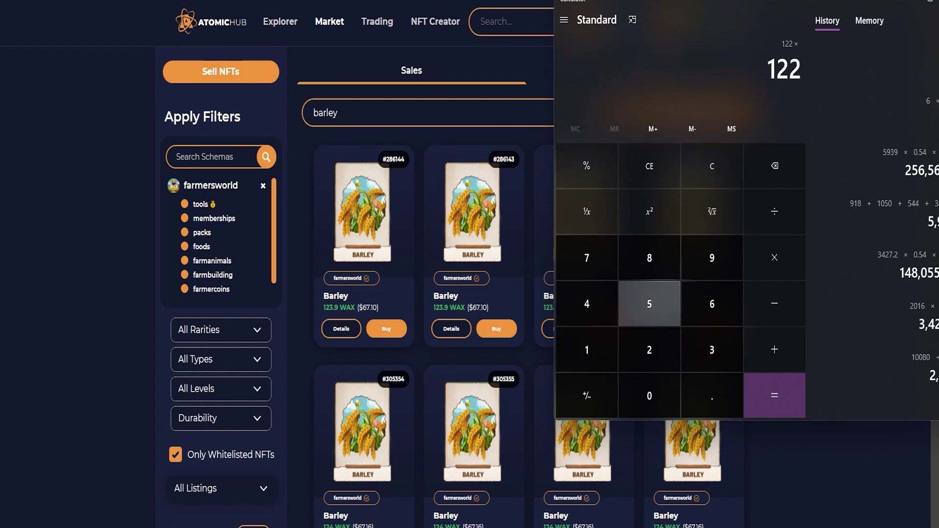
pyautogui.click(650, 304)
pyautogui.click(650, 396)
pyautogui.click(774, 396)
pyautogui.moveTo(717, 2); pyautogui.dragTo(647, 0)
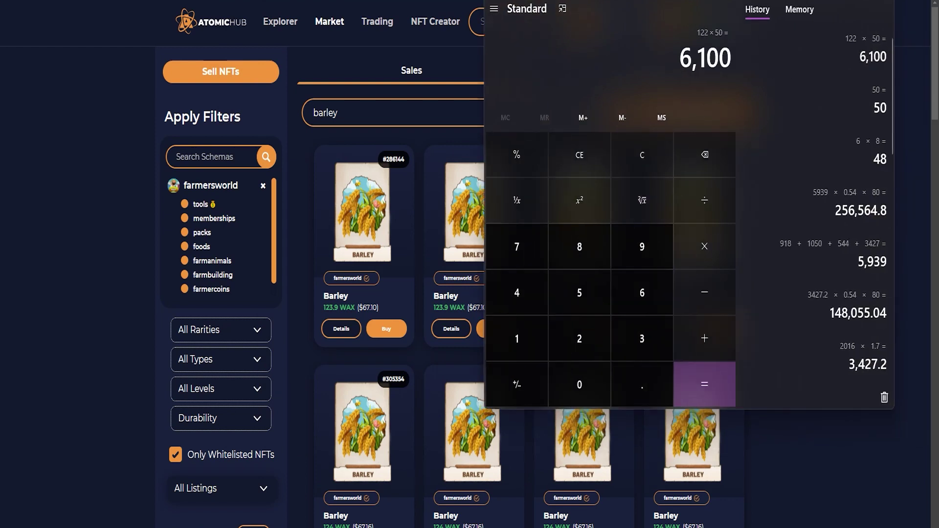
# Switch to the Excel sheet and record the harvest value 6100 in cell B20.
pyautogui.moveTo(680, 59); pyautogui.dragTo(707, 60)
pyautogui.click(697, 108)
pyautogui.hotkey('alt', 'Tab')
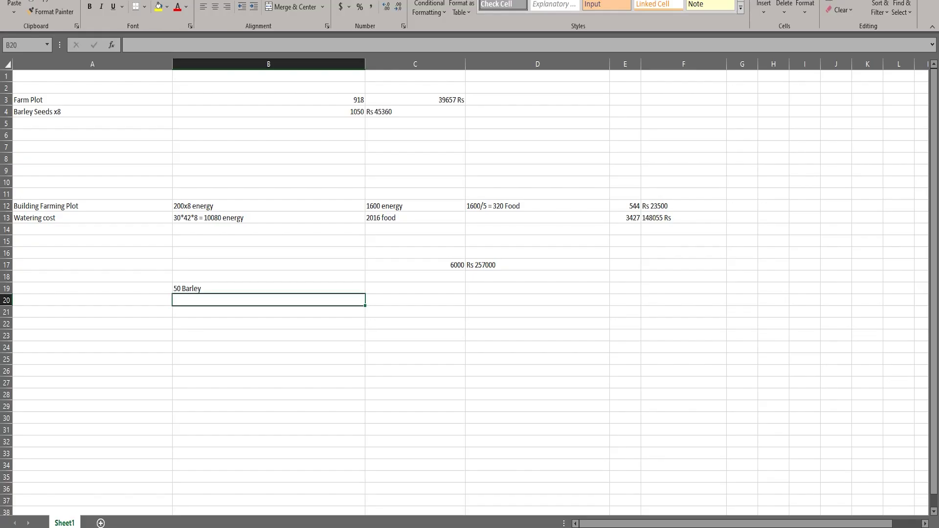
pyautogui.write('6100')
pyautogui.click(268, 336)
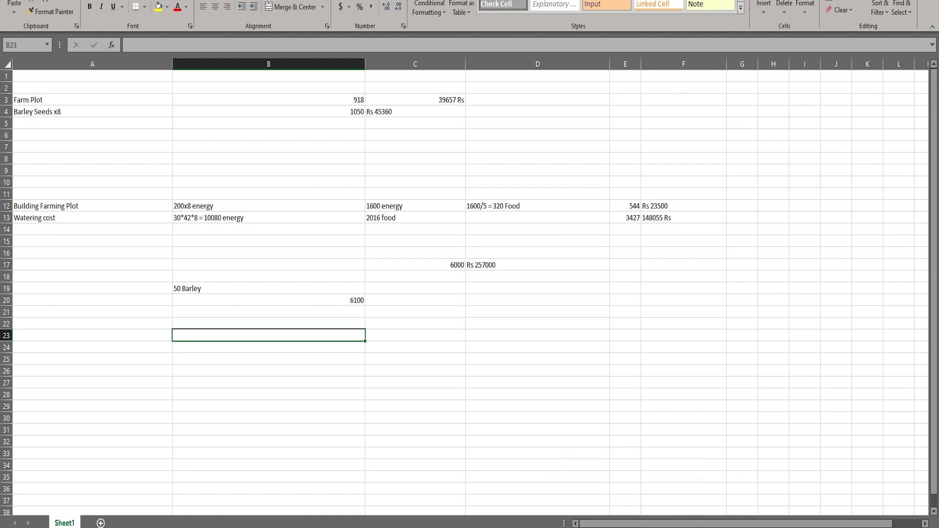
# Convert the 6100 WAX harvest value to rupees in Calculator by multiplying it by 0.54 and 80.
pyautogui.hotkey('alt', 'Tab')
pyautogui.click(704, 247)
pyautogui.click(642, 385)
pyautogui.click(579, 293)
pyautogui.click(517, 293)
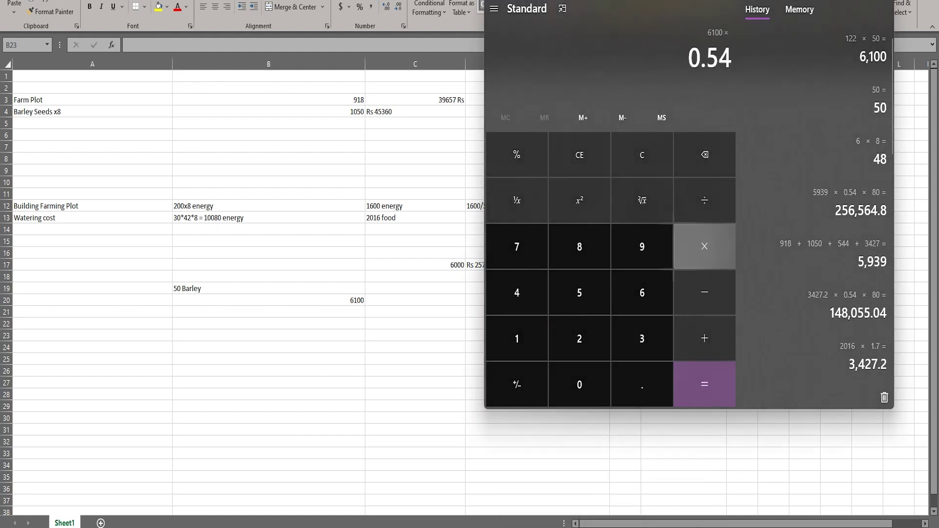
pyautogui.write('*80')
pyautogui.press('Return')
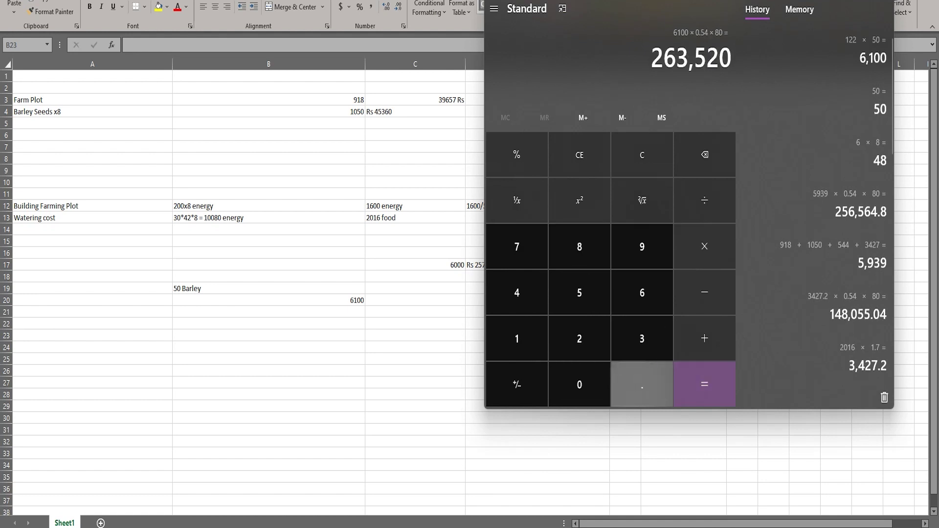
# Record the rupee harvest value 263520 in Excel cell C20.
pyautogui.click(415, 300)
pyautogui.click(415, 301)
pyautogui.write('26')
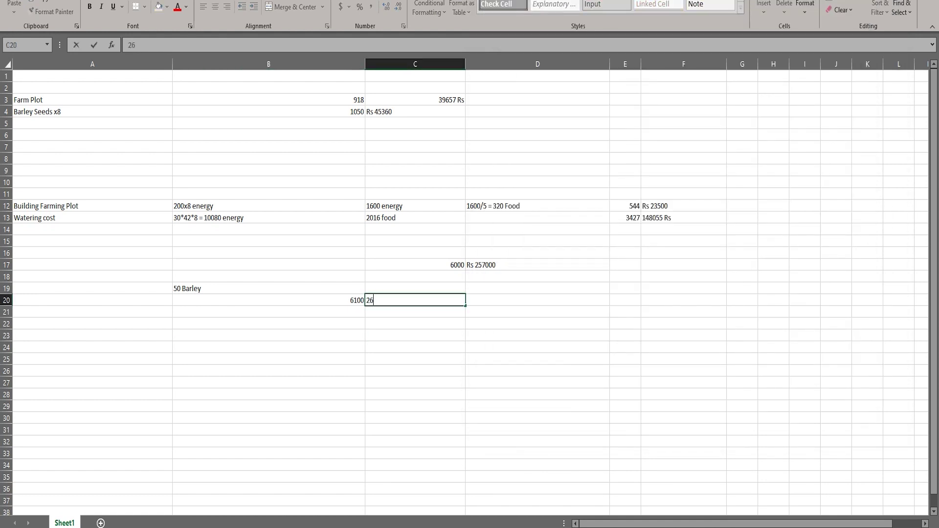
pyautogui.write('3')
pyautogui.hotkey('alt', 'Tab')
pyautogui.hotkey('alt', 'Tab')
pyautogui.write('520')
pyautogui.press('Return')
pyautogui.press('Return')
pyautogui.press('Return')
pyautogui.press('Return')
pyautogui.press('Return')
# Subtract the total cost of 257000 from the rupee harvest value of 263520 in Calculator.
pyautogui.hotkey('alt', 'Tab')
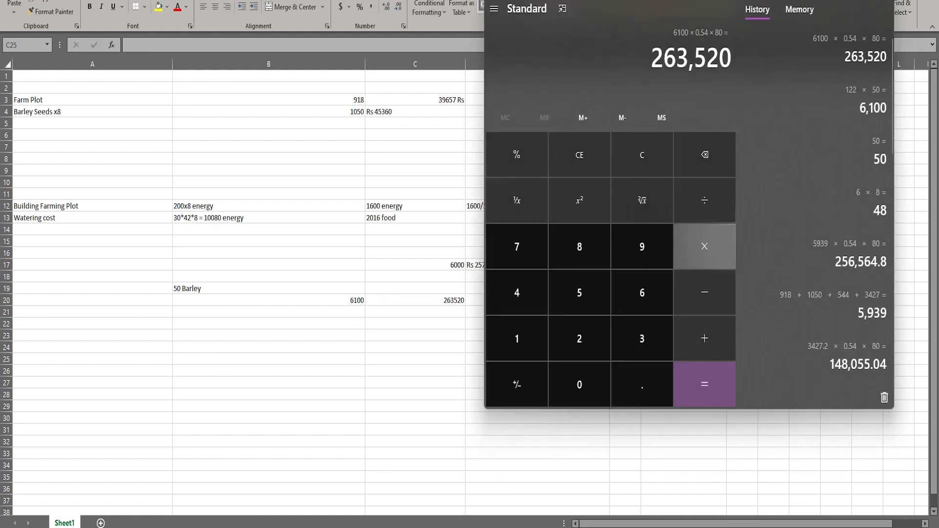
pyautogui.click(705, 293)
pyautogui.moveTo(624, 1); pyautogui.dragTo(742, 0)
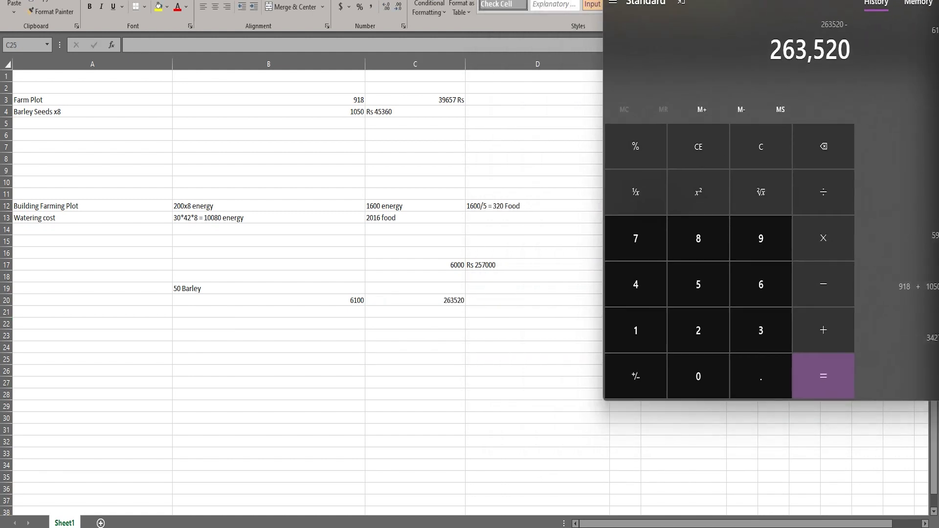
pyautogui.click(699, 330)
pyautogui.click(699, 284)
pyautogui.click(636, 238)
pyautogui.doubleClick(699, 377)
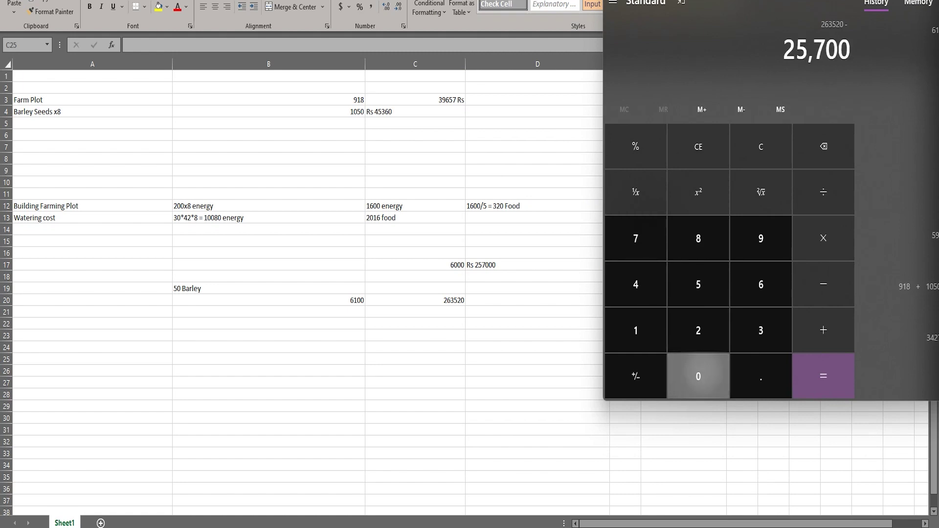
pyautogui.click(698, 376)
pyautogui.click(824, 377)
# Record the profit in Excel cell D20 as Rs 6520.
pyautogui.click(538, 300)
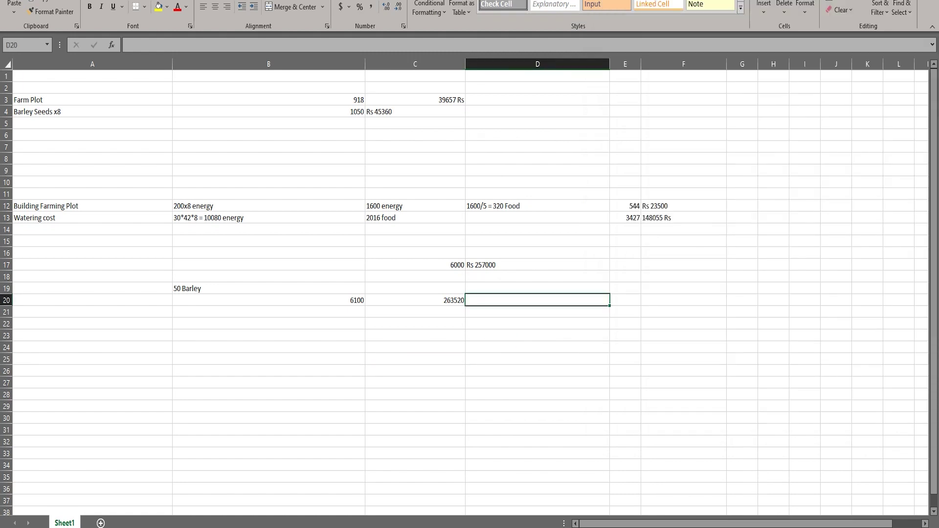
pyautogui.write('6')
pyautogui.hotkey('alt', 'Tab')
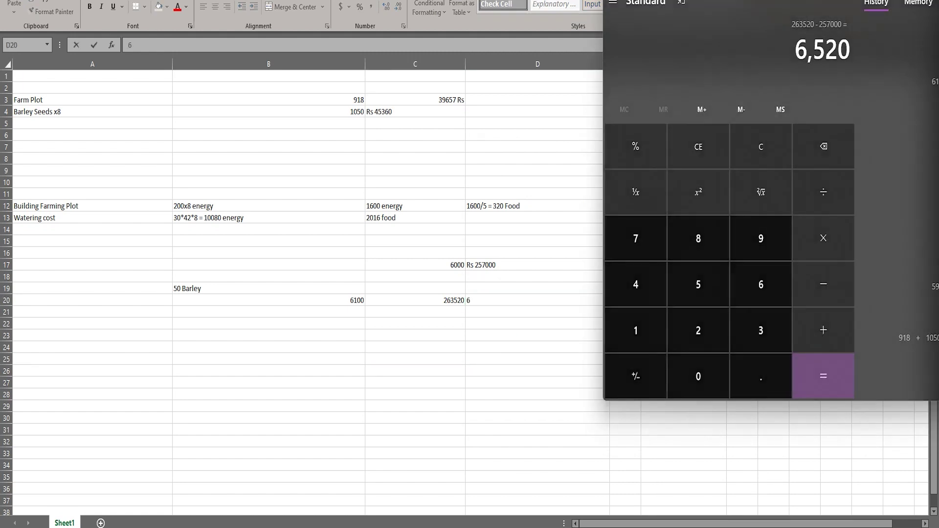
pyautogui.hotkey('alt', 'Tab')
pyautogui.write('520')
pyautogui.click(538, 383)
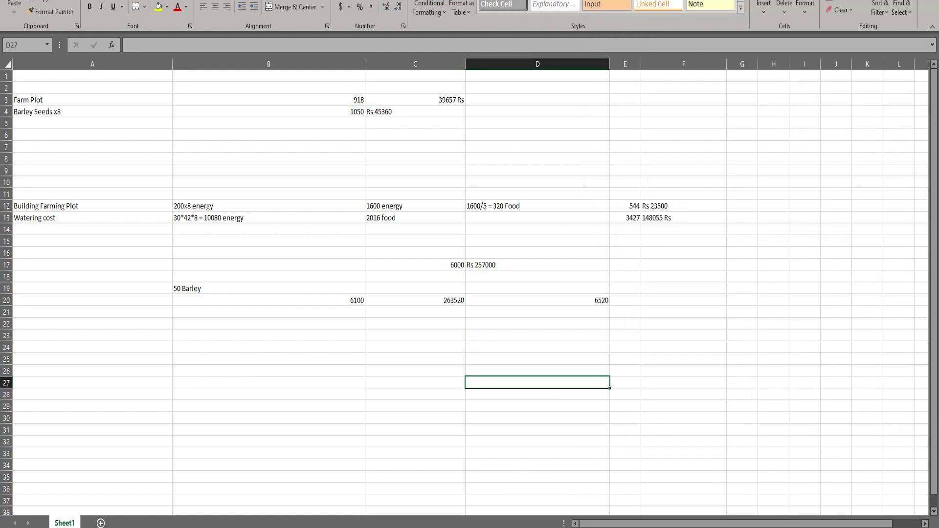
pyautogui.click(538, 300)
pyautogui.write('Rs')
pyautogui.click(538, 336)
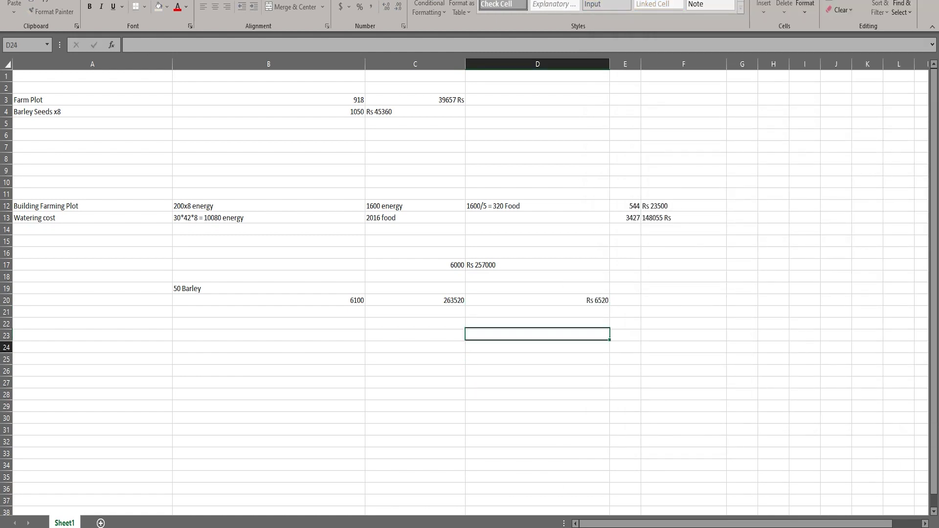
pyautogui.click(538, 347)
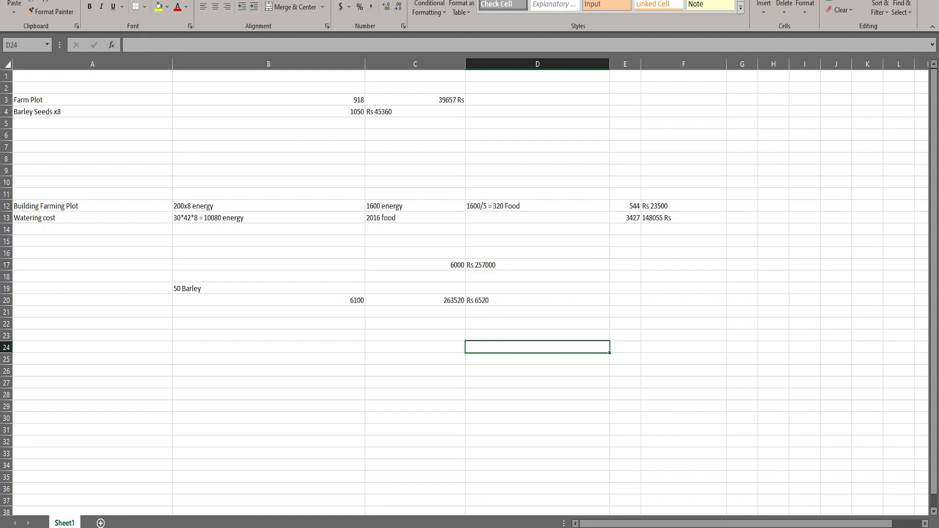
pyautogui.click(538, 383)
pyautogui.hotkey('alt', 'Tab')
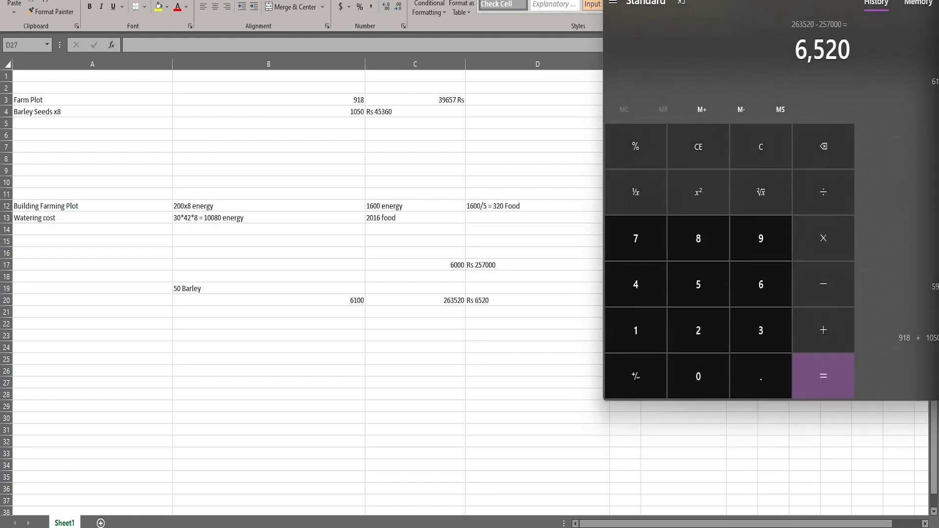
pyautogui.moveTo(764, 2); pyautogui.dragTo(646, 1)
pyautogui.click(645, 132)
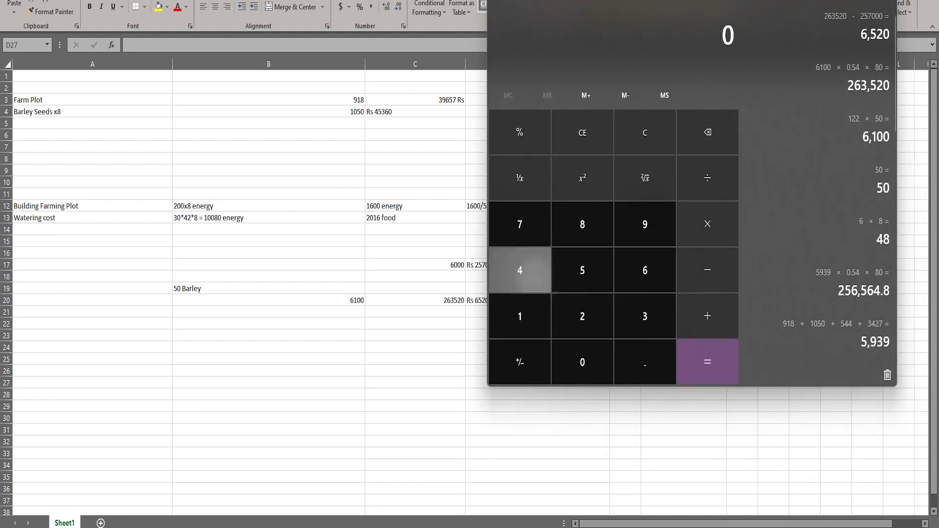
pyautogui.click(520, 270)
pyautogui.click(582, 376)
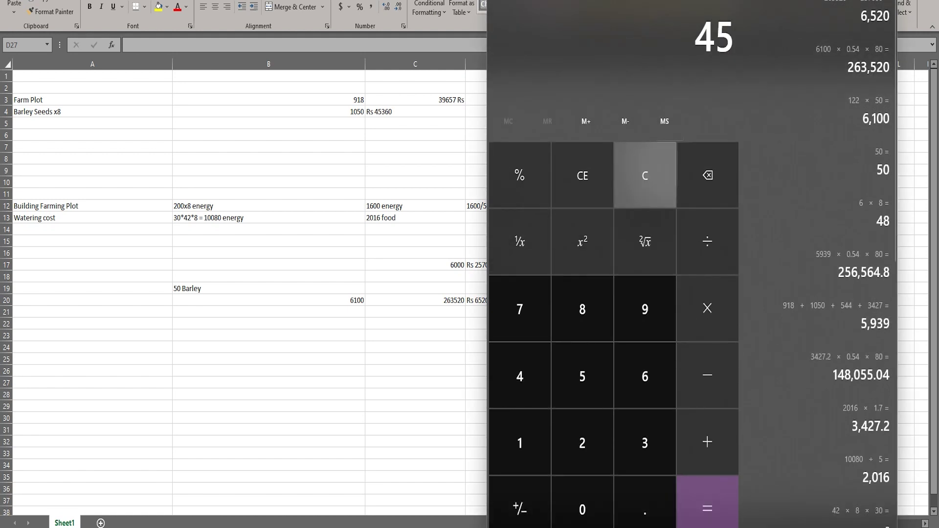
pyautogui.press('super+Up')
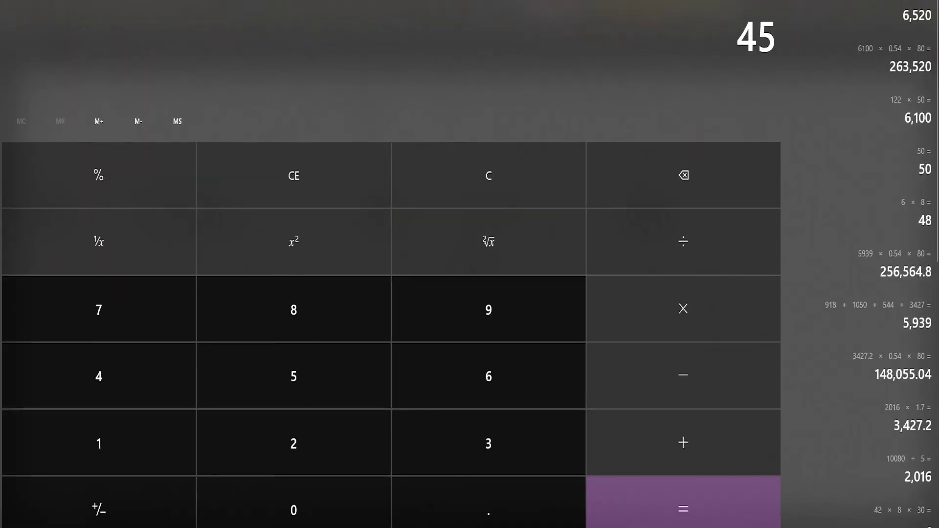
pyautogui.press('super+Down')
pyautogui.click(645, 132)
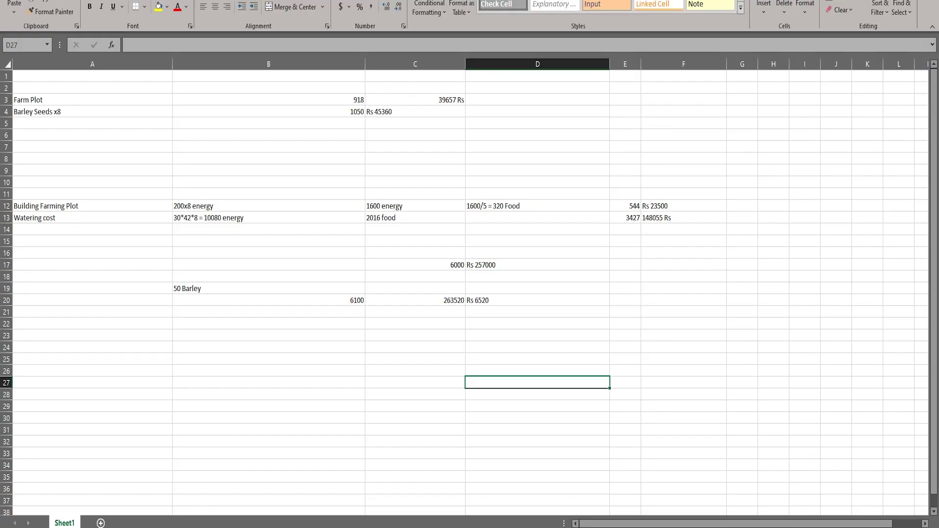
# Enter 8000 in Calculator, replace it with 800, and return to the Excel sheet.
pyautogui.click(415, 430)
pyautogui.hotkey('alt', 'Tab')
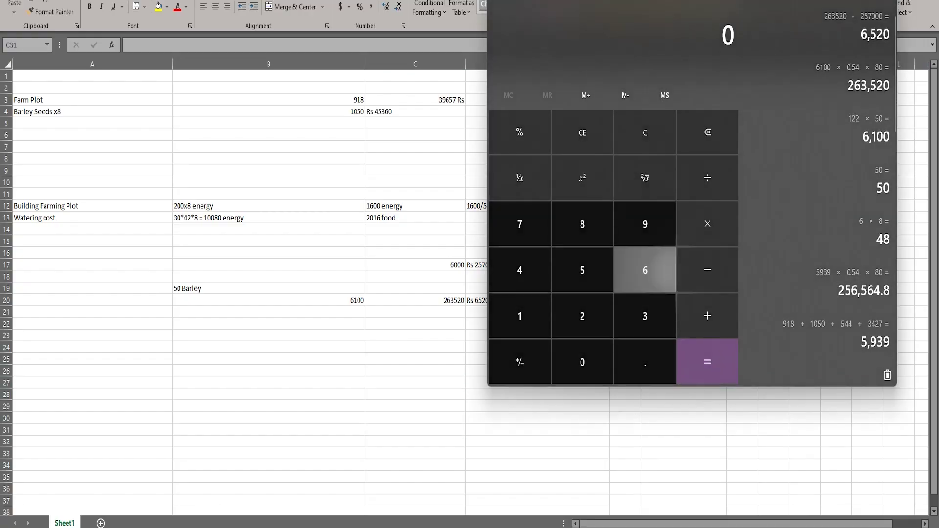
pyautogui.click(520, 224)
pyautogui.click(645, 133)
pyautogui.click(582, 224)
pyautogui.click(583, 362)
pyautogui.click(583, 362)
pyautogui.click(582, 363)
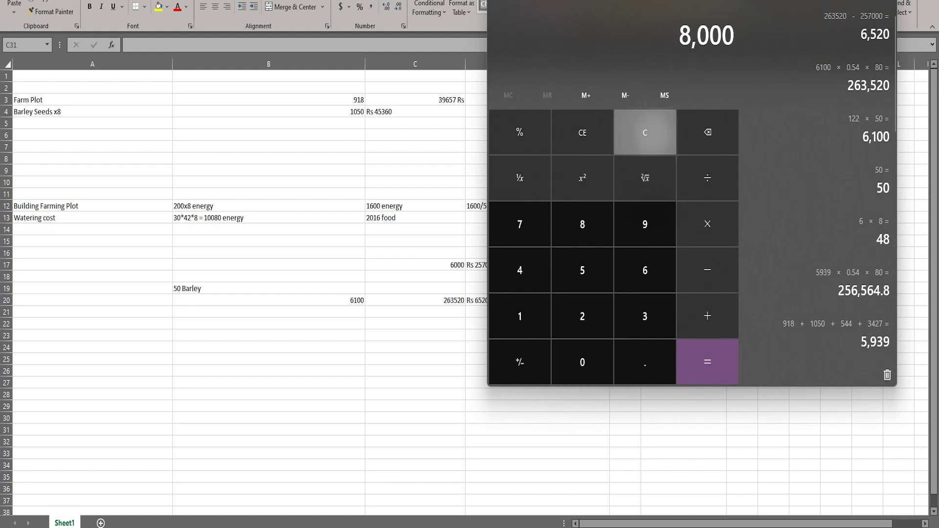
pyautogui.click(645, 133)
pyautogui.click(582, 225)
pyautogui.click(582, 362)
pyautogui.click(582, 362)
pyautogui.hotkey('alt', 'Tab')
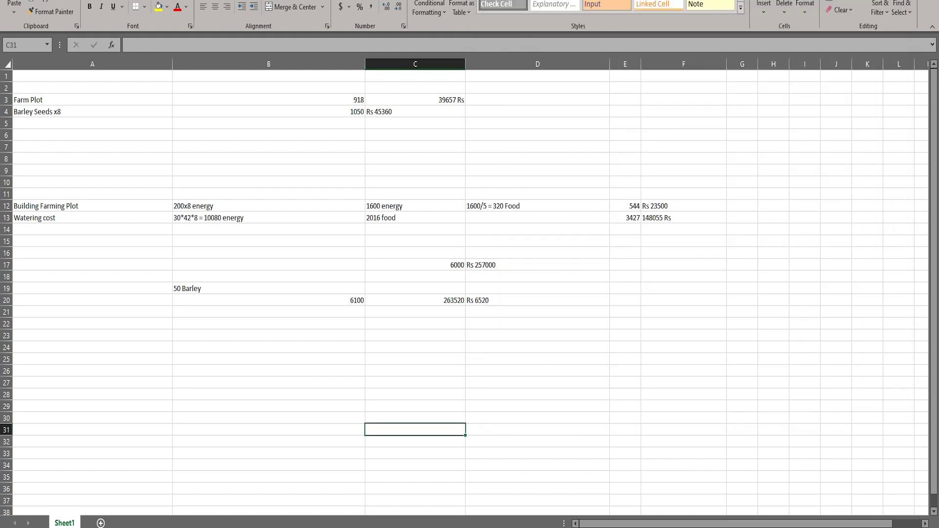
# Enter 40000 in Calculator as a trial figure and clear it.
pyautogui.click(269, 112)
pyautogui.click(538, 466)
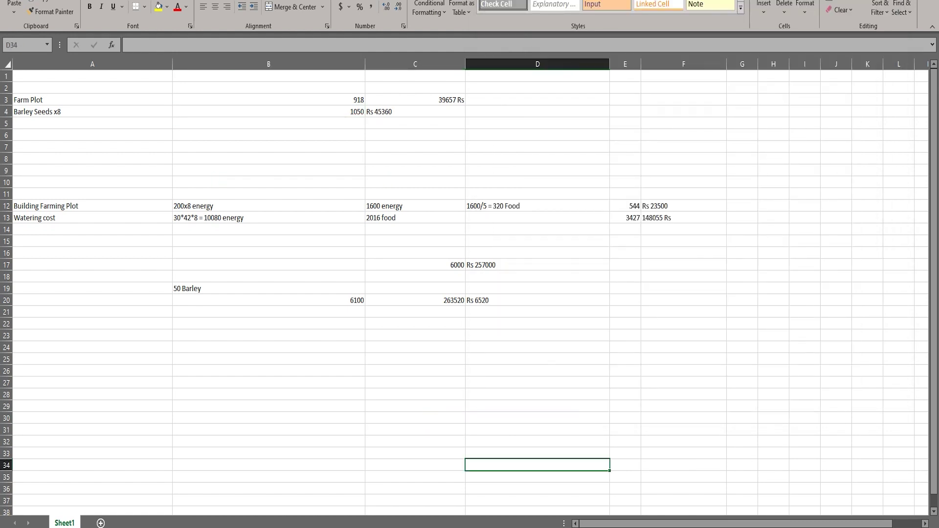
pyautogui.hotkey('alt', 'Tab')
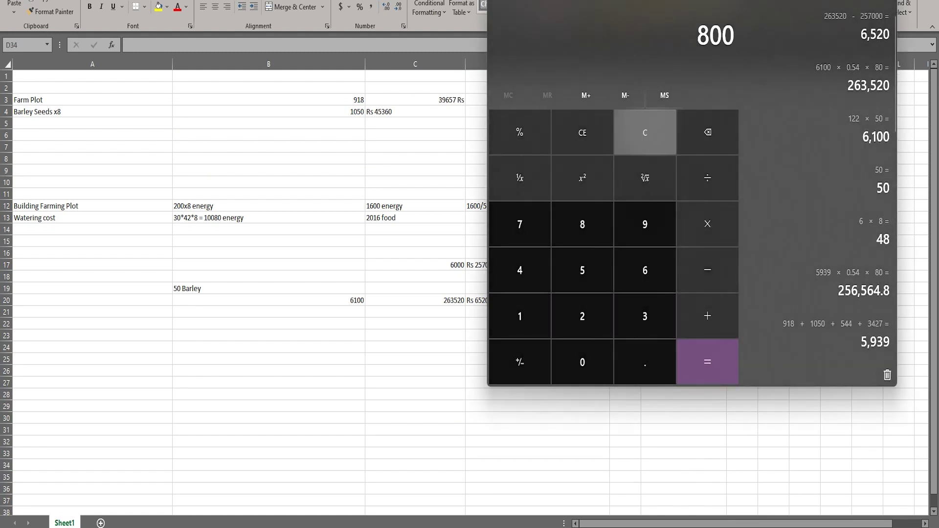
pyautogui.click(645, 133)
pyautogui.click(519, 270)
pyautogui.click(583, 362)
pyautogui.click(582, 362)
pyautogui.click(583, 363)
pyautogui.click(582, 362)
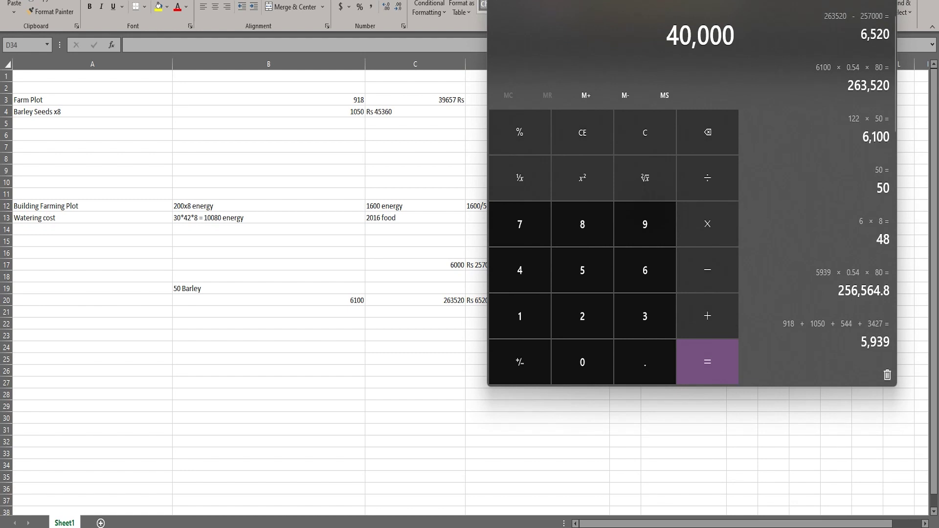
pyautogui.click(645, 132)
# Return to the Excel sheet and review the profit in cell D20.
pyautogui.hotkey('alt', 'Tab')
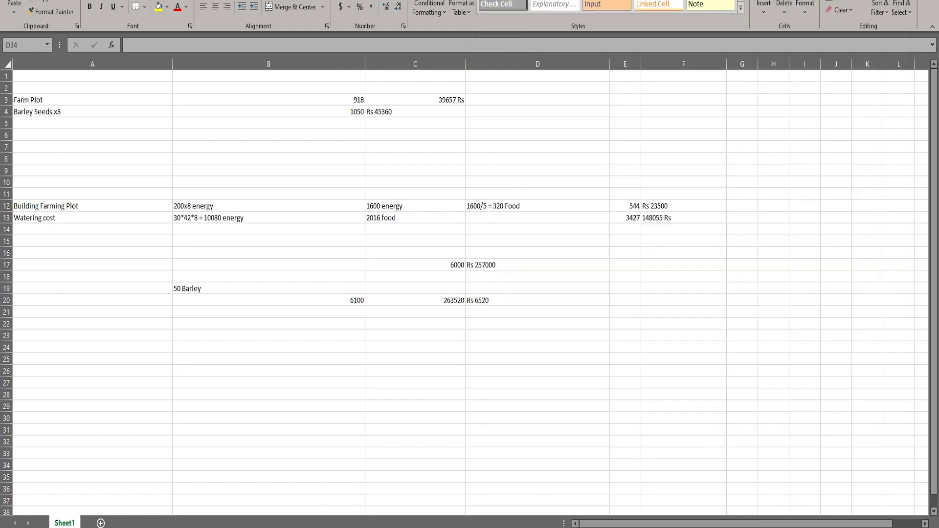
pyautogui.click(537, 300)
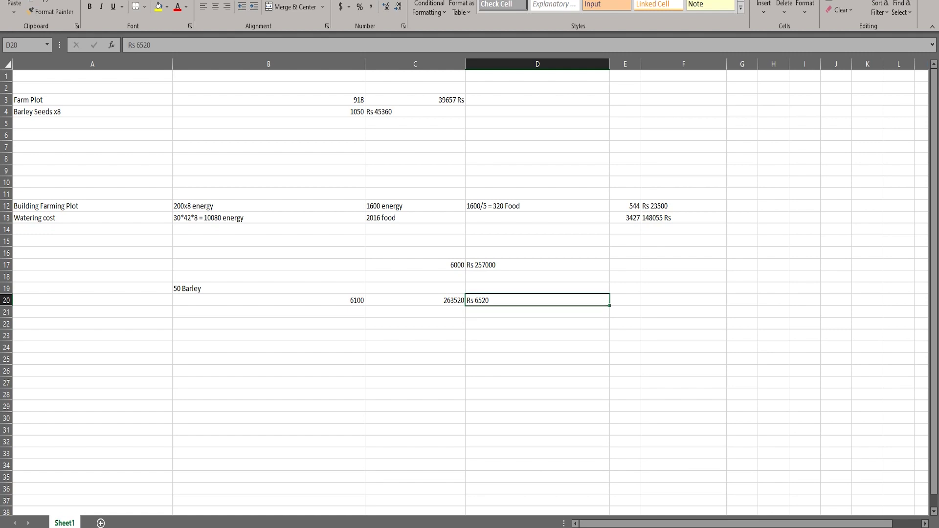
pyautogui.click(537, 336)
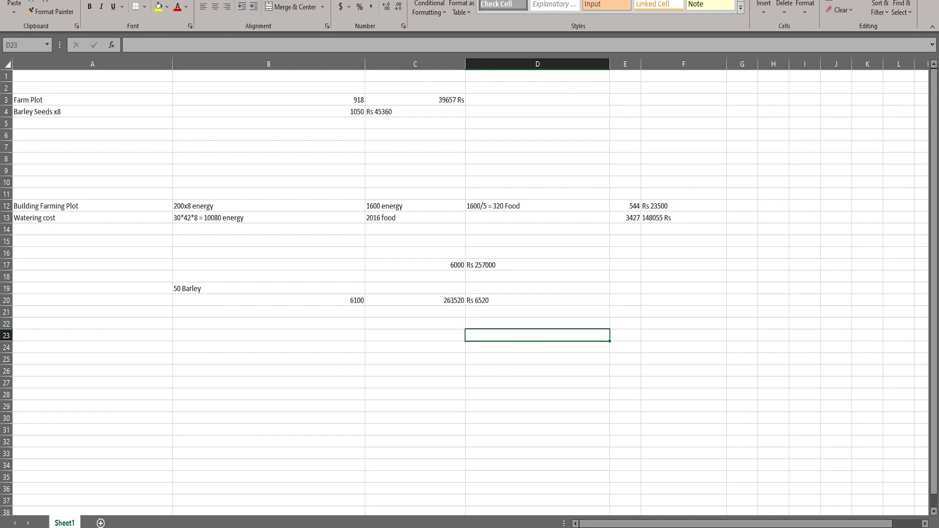
pyautogui.click(415, 347)
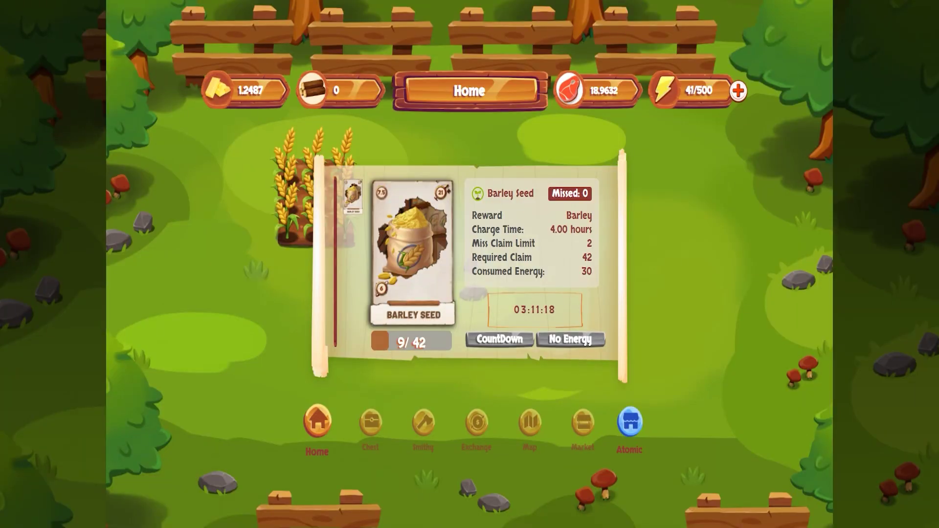
# Bring up Calculator beside the AtomicHub barley listings and enter 130.
pyautogui.moveTo(533, 527)
pyautogui.click(497, 484)
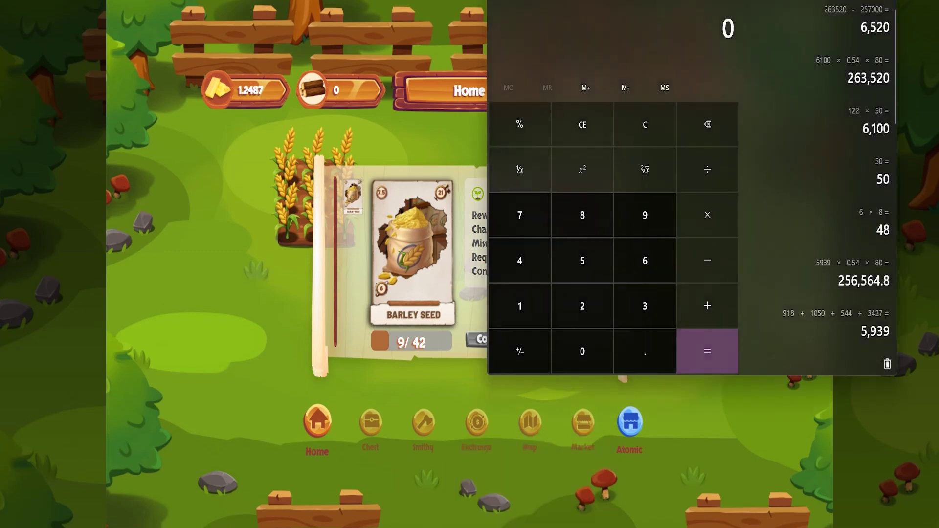
pyautogui.moveTo(646, 3); pyautogui.dragTo(722, 0)
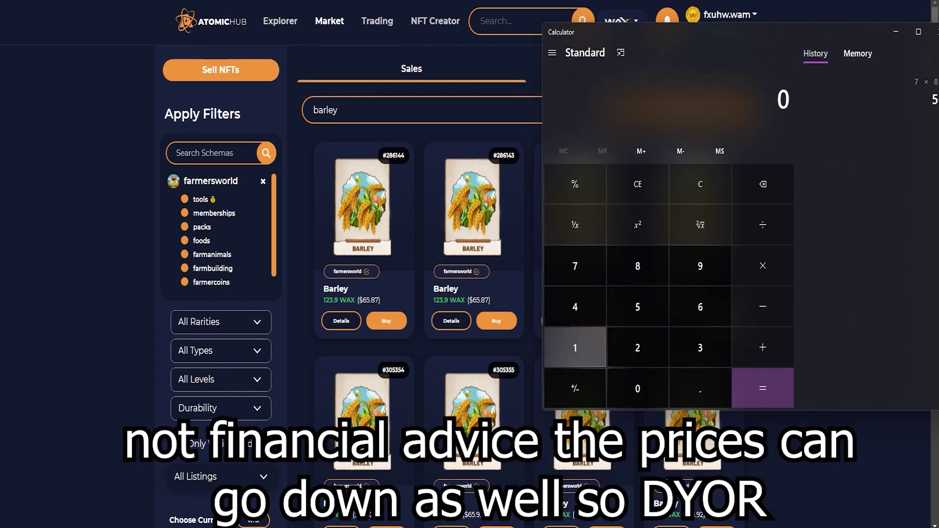
pyautogui.click(575, 347)
pyautogui.click(701, 347)
pyautogui.click(638, 388)
pyautogui.click(763, 388)
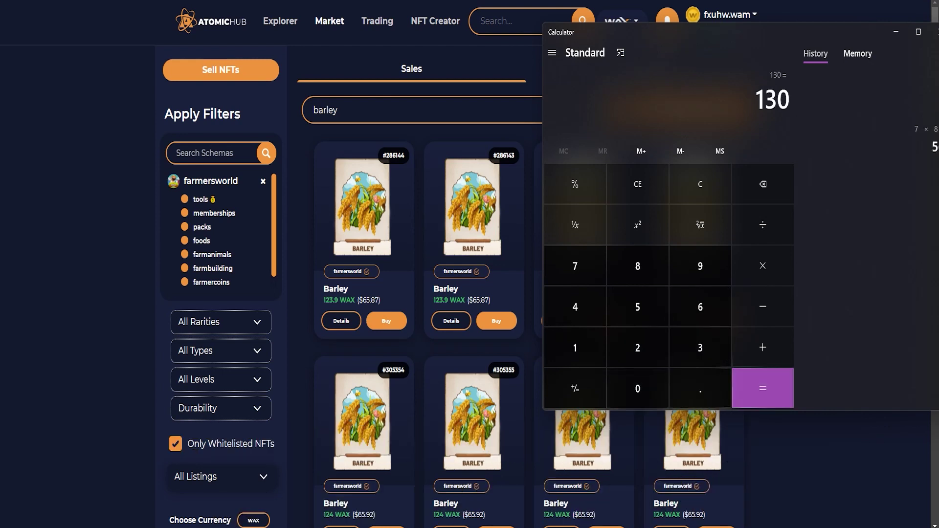
# Clear Calculator and multiply 130 by 50 beside the barley listings.
pyautogui.moveTo(685, 32); pyautogui.dragTo(649, 19)
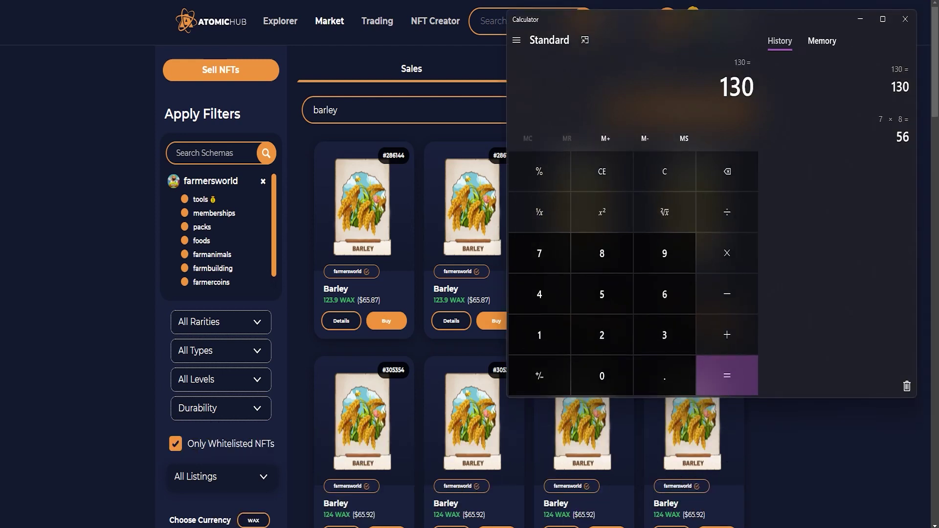
pyautogui.click(665, 172)
pyautogui.moveTo(658, 19); pyautogui.dragTo(720, 15)
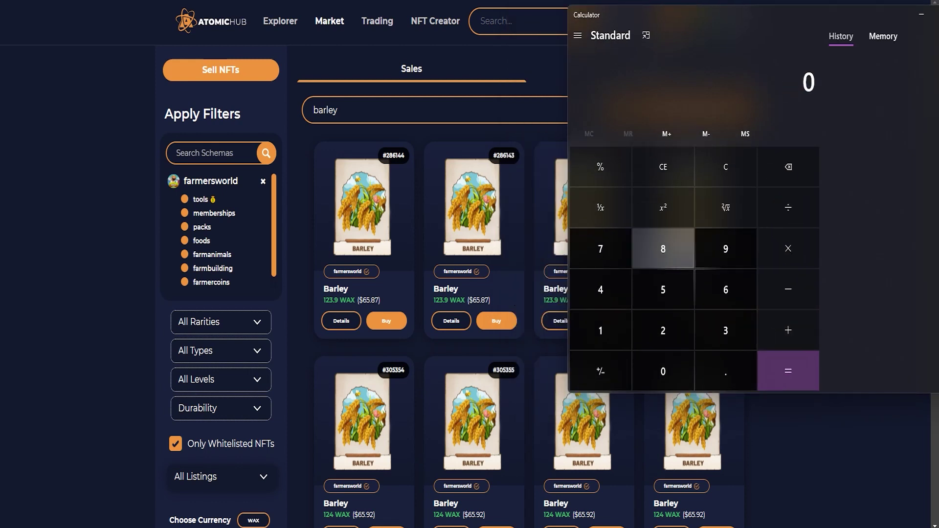
pyautogui.click(600, 331)
pyautogui.click(726, 331)
pyautogui.click(664, 371)
pyautogui.click(788, 248)
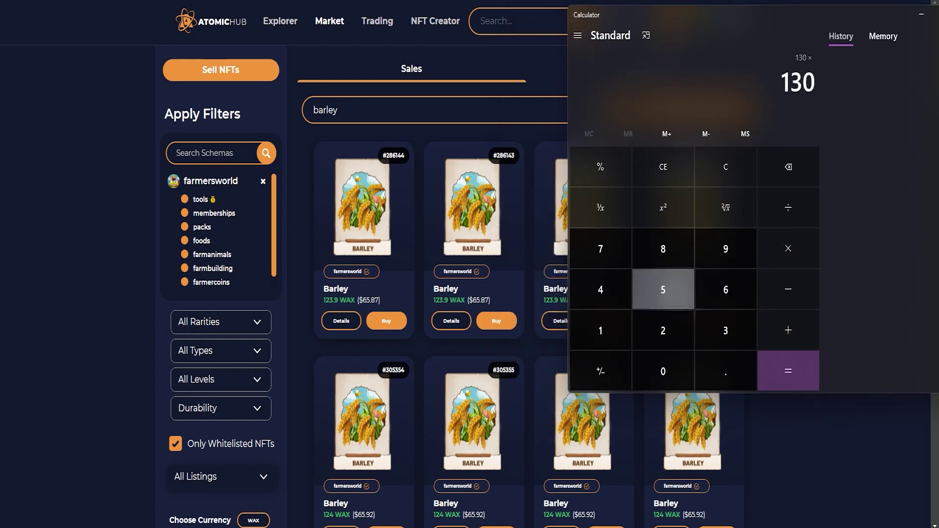
pyautogui.click(663, 289)
pyautogui.click(663, 372)
pyautogui.click(788, 371)
pyautogui.moveTo(685, 5)
pyautogui.mouseDown()
pyautogui.moveTo(729, 6)
pyautogui.moveTo(684, 3)
pyautogui.mouseUp()
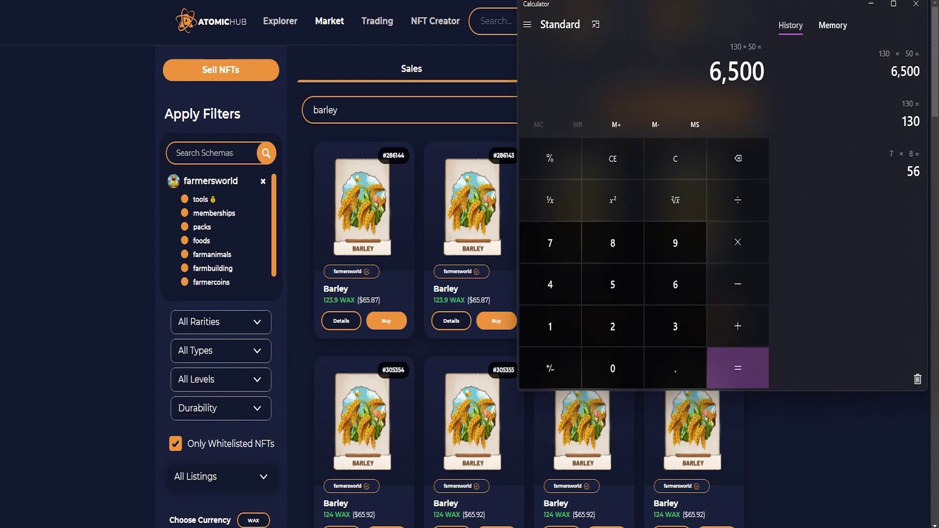
# Check the current WAX price in USD on CoinGecko, then return to Calculator over the AtomicHub barley listings.
pyautogui.hotkey('alt', 'Tab')
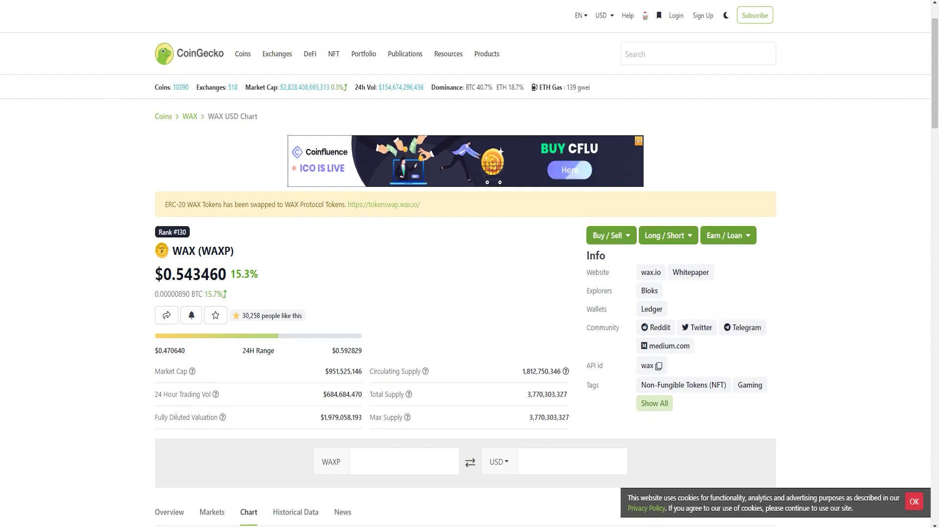
pyautogui.scroll(-2, 470, 264)
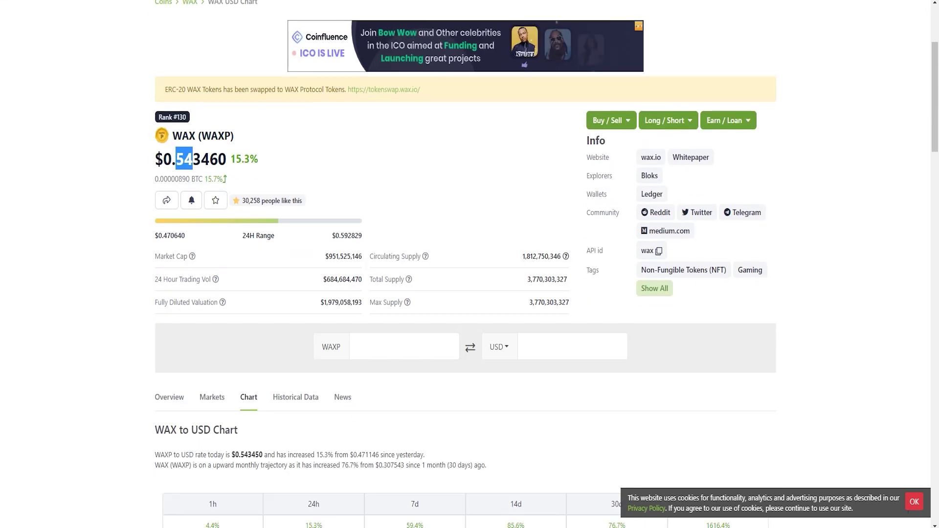
pyautogui.moveTo(175, 160); pyautogui.dragTo(193, 160)
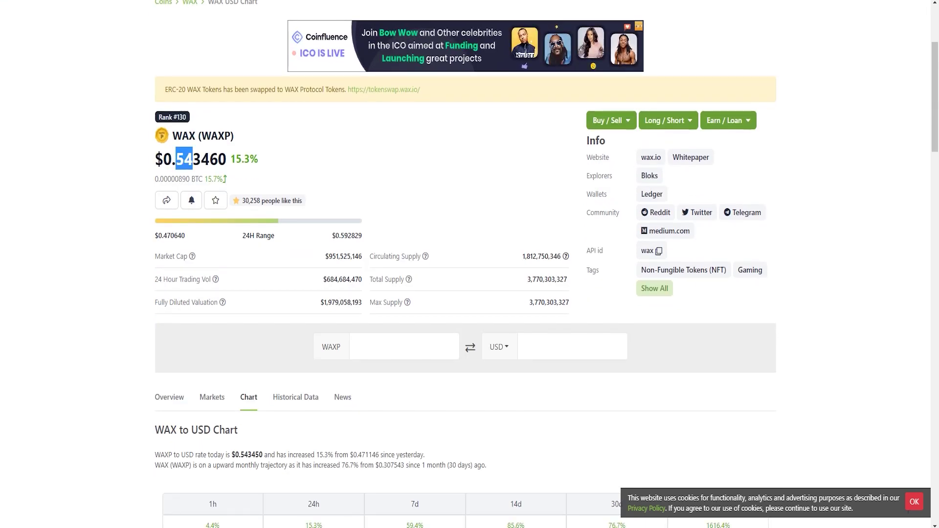
pyautogui.click(193, 160)
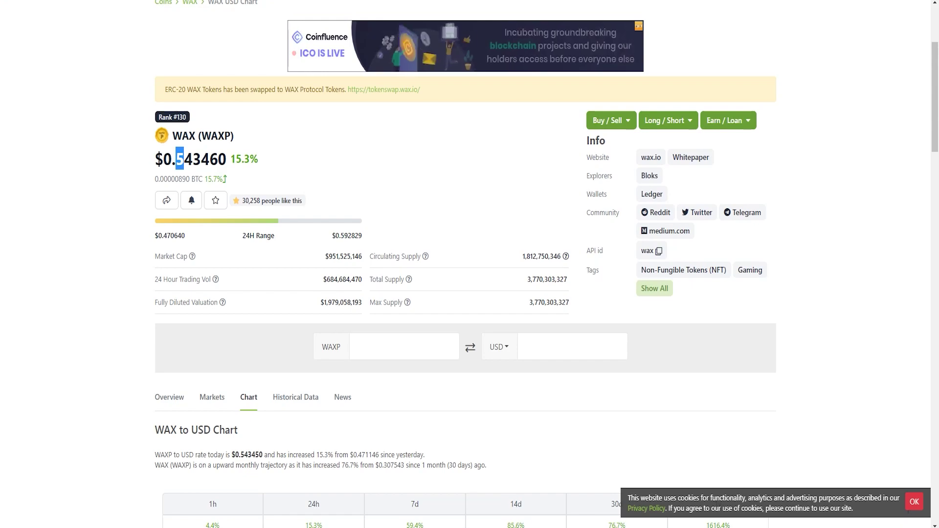
pyautogui.hotkey('alt', 'Tab')
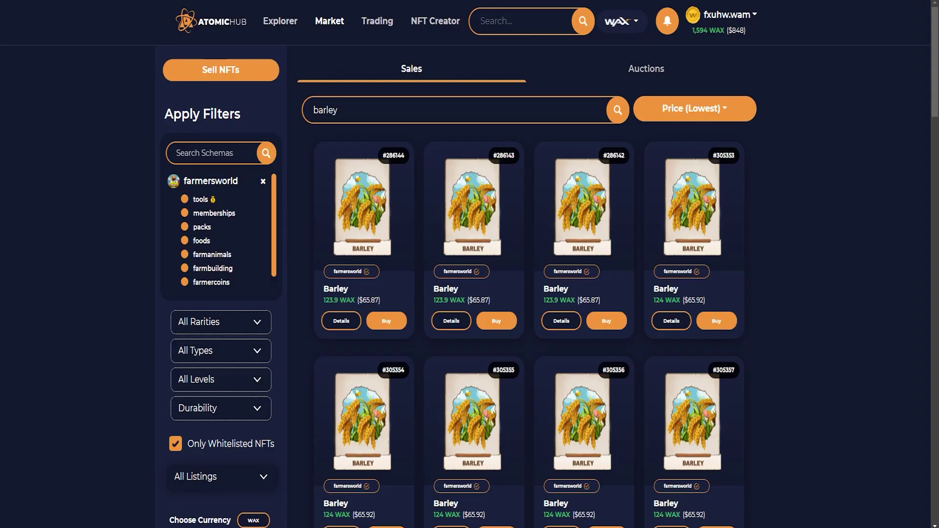
pyautogui.hotkey('alt', 'Tab')
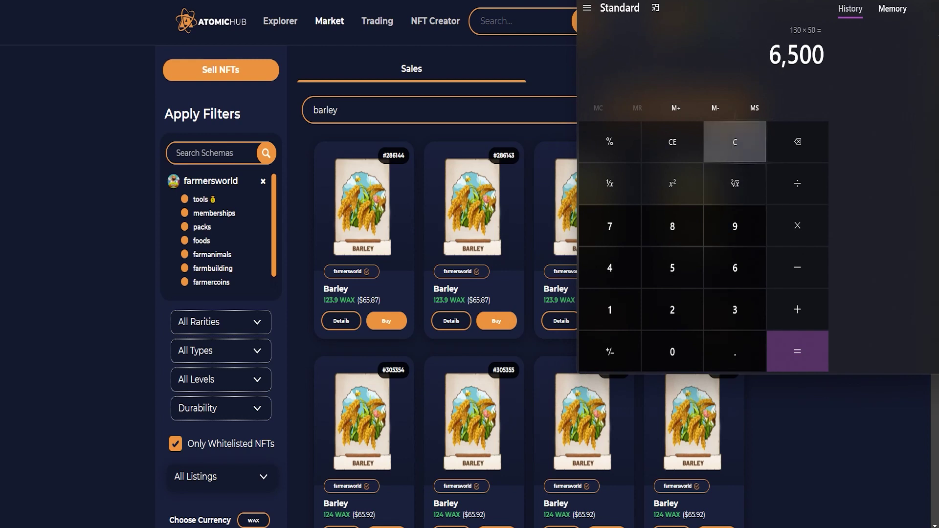
# Multiply the 130 × 50 result by 0.6 and 80 to convert it from WAX to rupees.
pyautogui.click(798, 225)
pyautogui.click(735, 351)
pyautogui.click(735, 268)
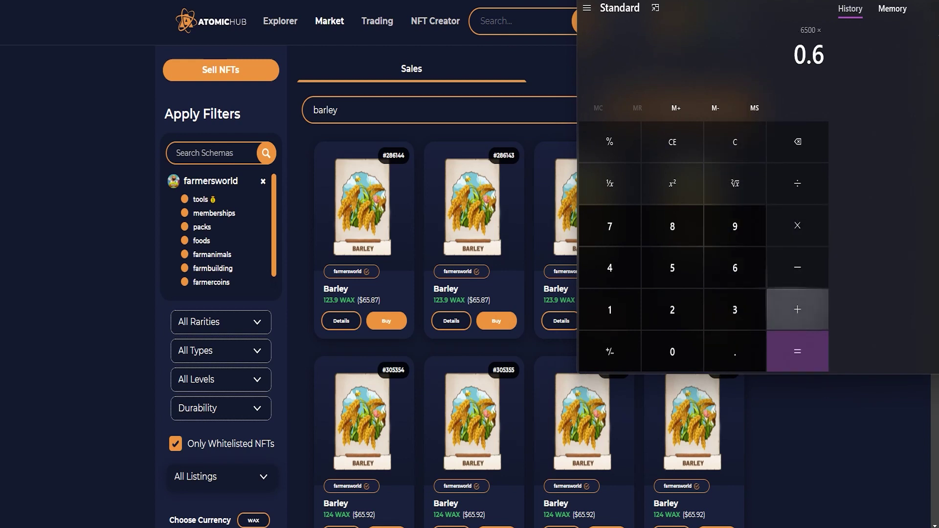
pyautogui.click(798, 226)
pyautogui.click(672, 227)
pyautogui.click(672, 351)
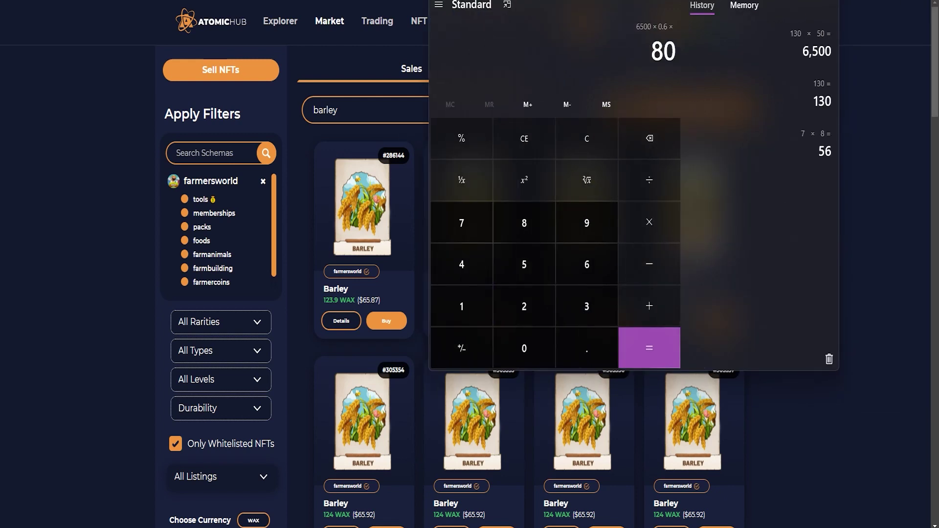
pyautogui.click(649, 348)
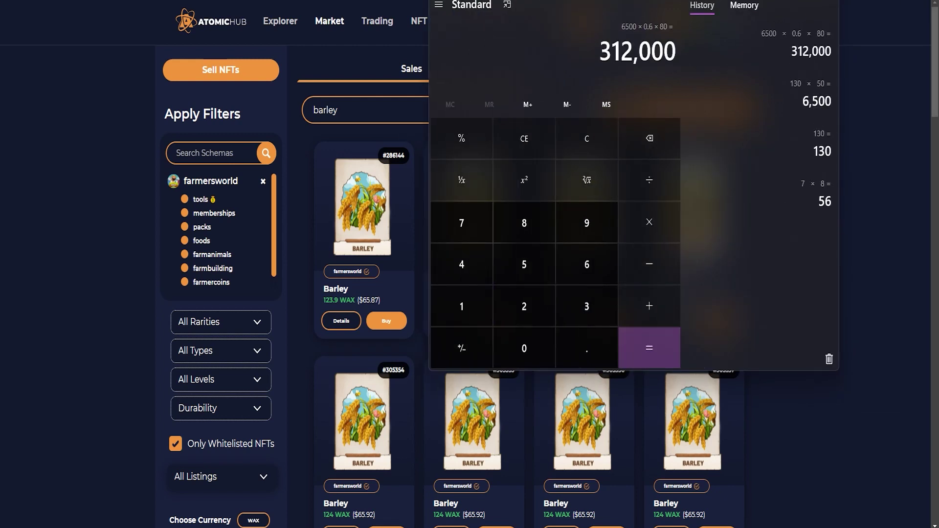
# Subtract the 257000 cost from the rupee harvest value in Calculator and copy the result.
pyautogui.moveTo(600, 50); pyautogui.dragTo(638, 57)
pyautogui.click(638, 57)
pyautogui.click(649, 264)
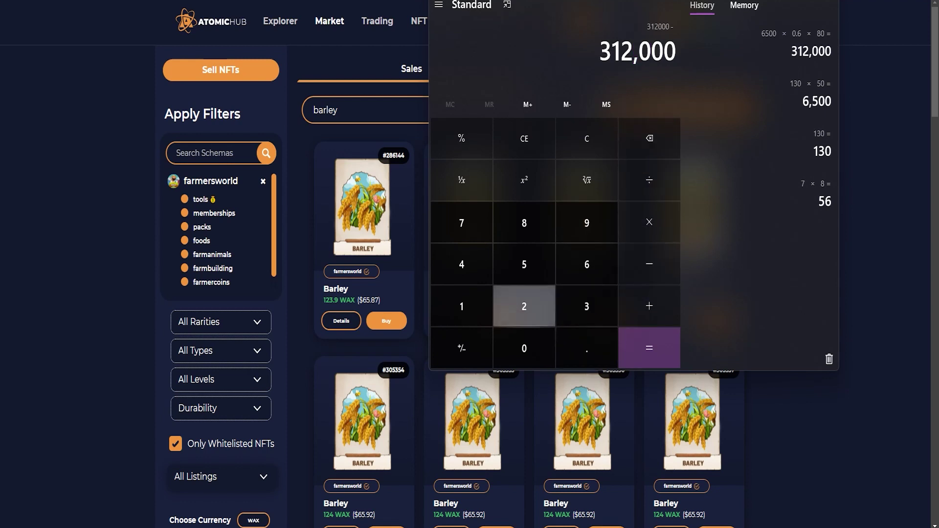
pyautogui.click(524, 307)
pyautogui.click(524, 265)
pyautogui.click(462, 223)
pyautogui.doubleClick(524, 348)
pyautogui.click(524, 349)
pyautogui.click(649, 348)
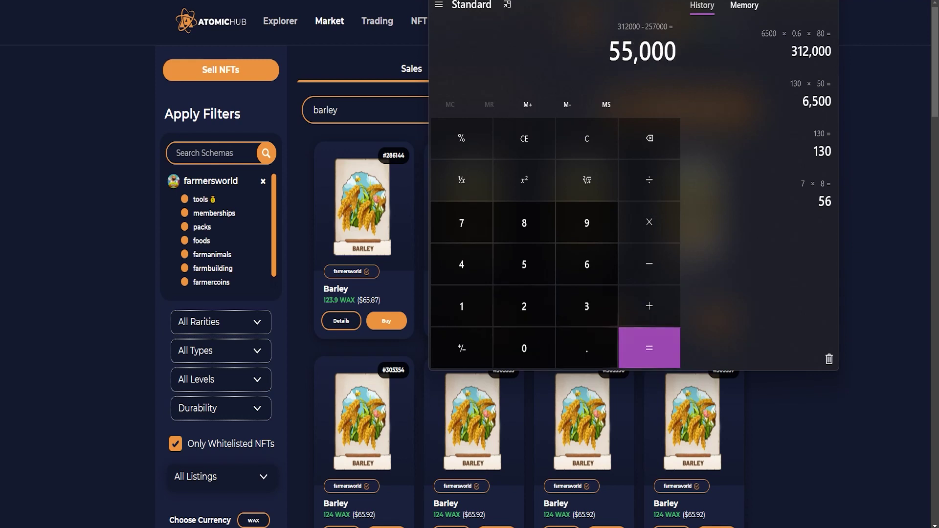
pyautogui.hotkey('ctrl', 'c')
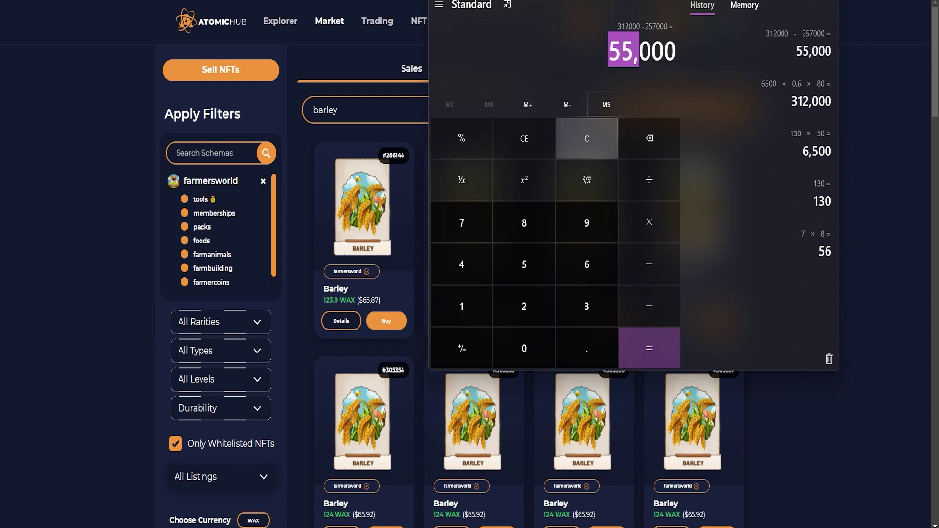
# Enter 165000 in Calculator as a trial figure and clear it.
pyautogui.click(587, 138)
pyautogui.click(461, 306)
pyautogui.click(587, 265)
pyautogui.click(524, 264)
pyautogui.doubleClick(524, 348)
pyautogui.click(524, 348)
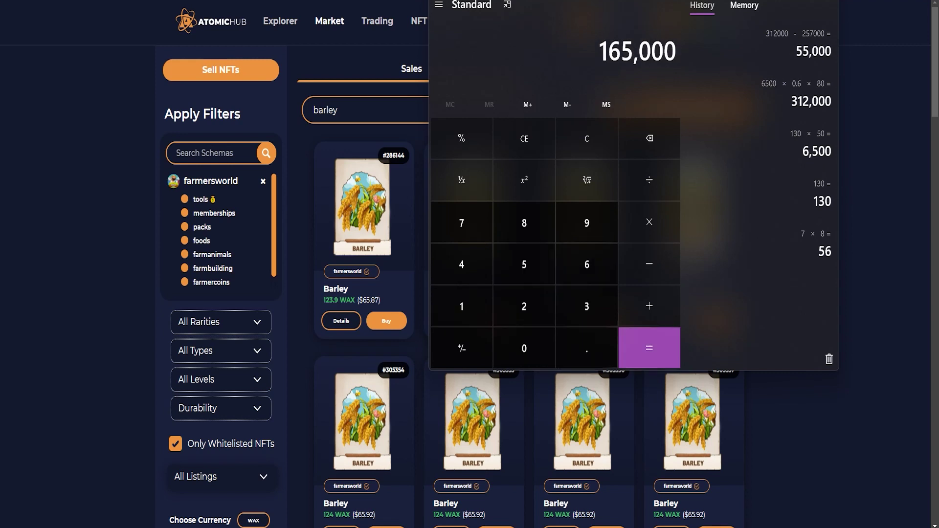
pyautogui.click(587, 138)
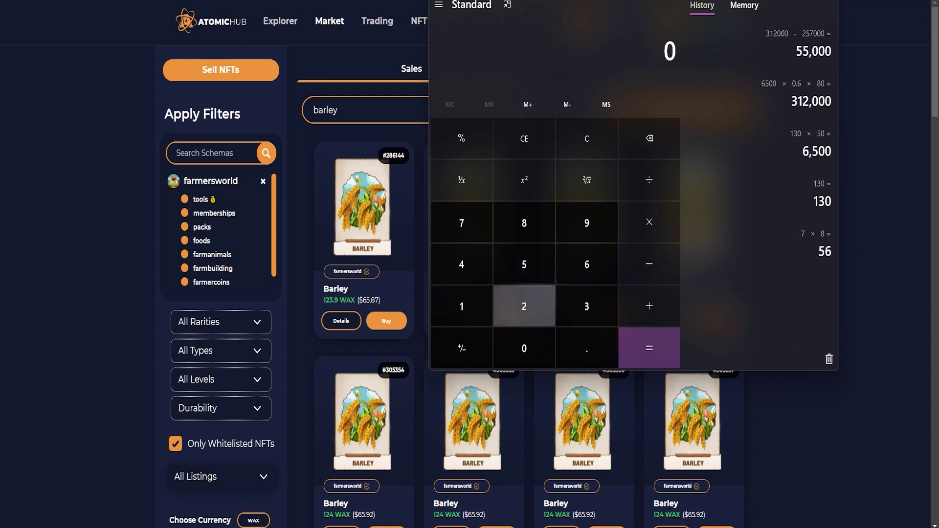
# Enter 20 in Calculator, clear it, and switch to the Farmers World game's Barley Seed details.
pyautogui.click(524, 306)
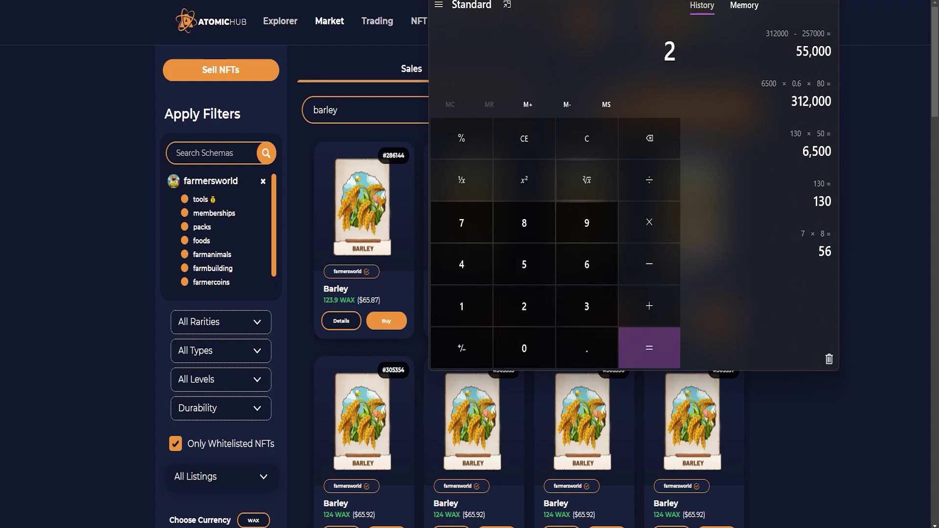
pyautogui.click(524, 349)
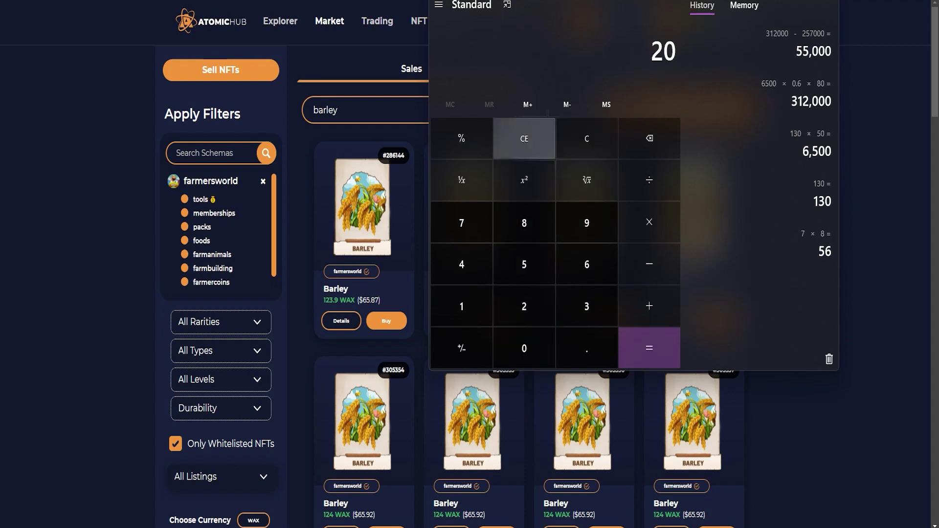
pyautogui.click(587, 139)
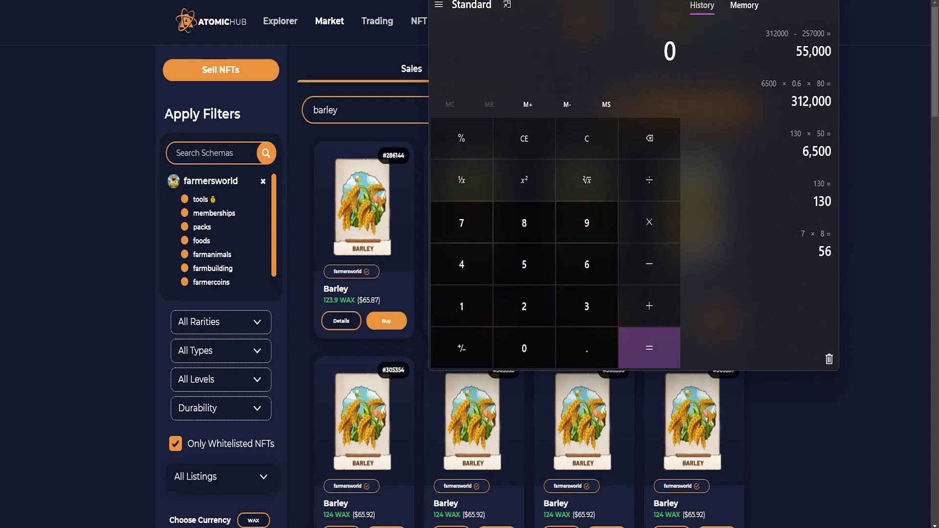
pyautogui.hotkey('alt', 'Tab')
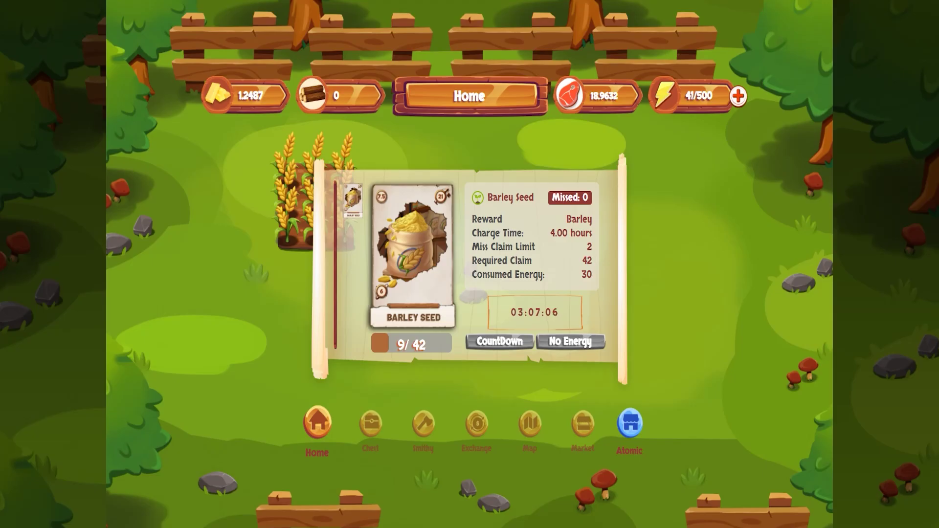